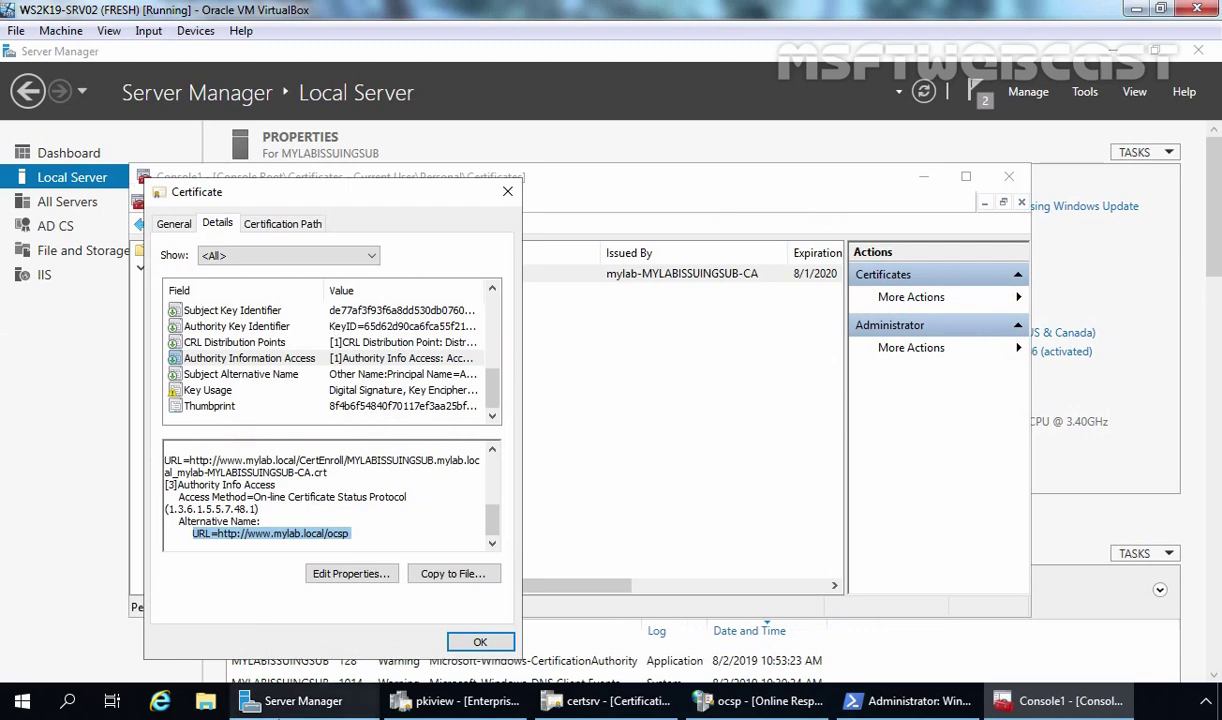
Reopen the Administrator certificate from the Personal store and examine each certificate in its certification path
click(300, 700)
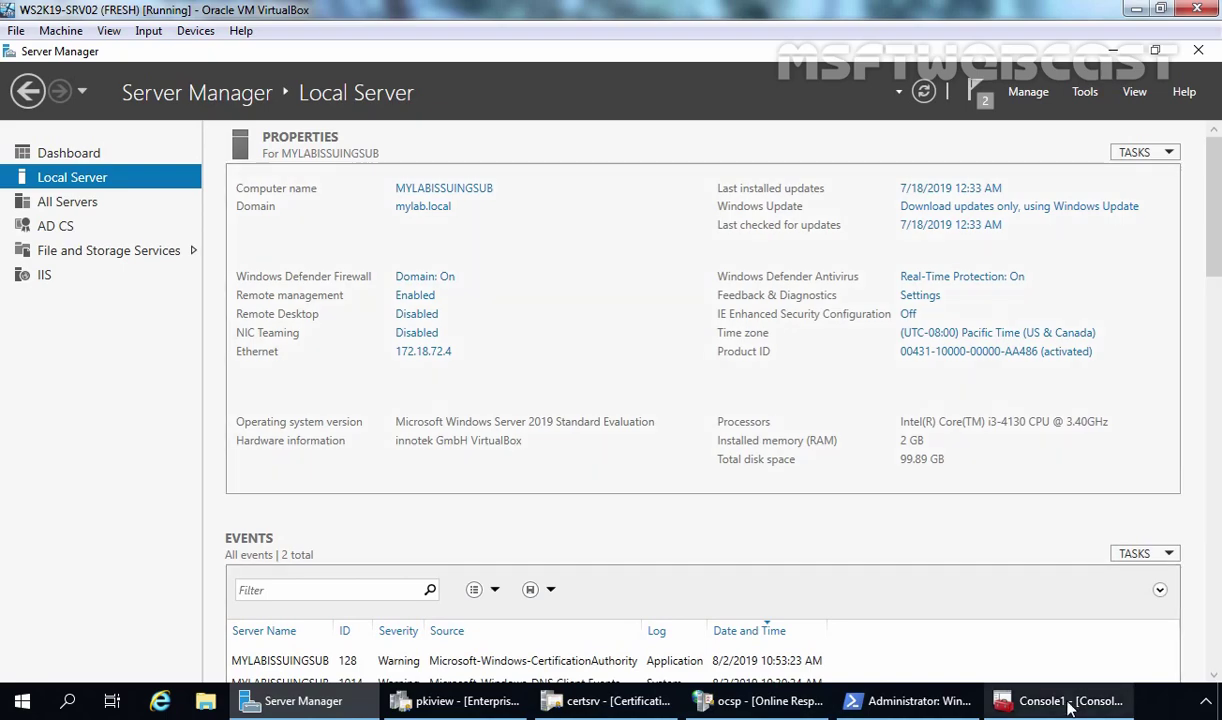
click(1030, 700)
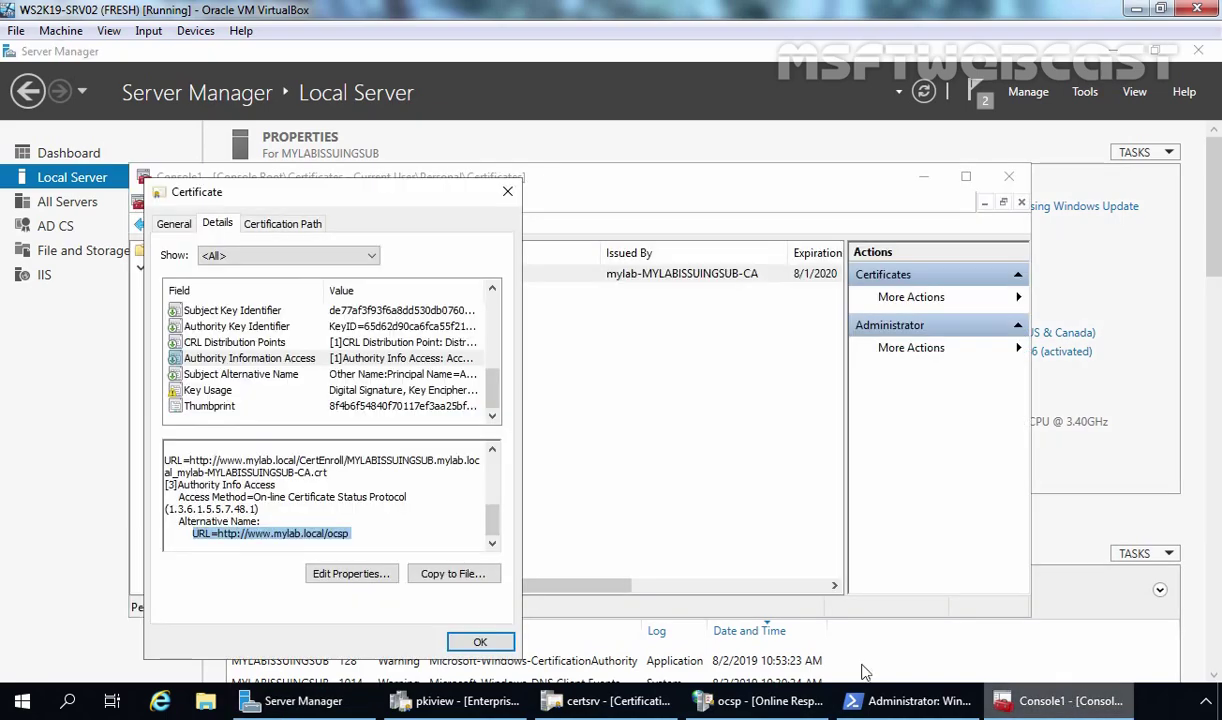
click(480, 641)
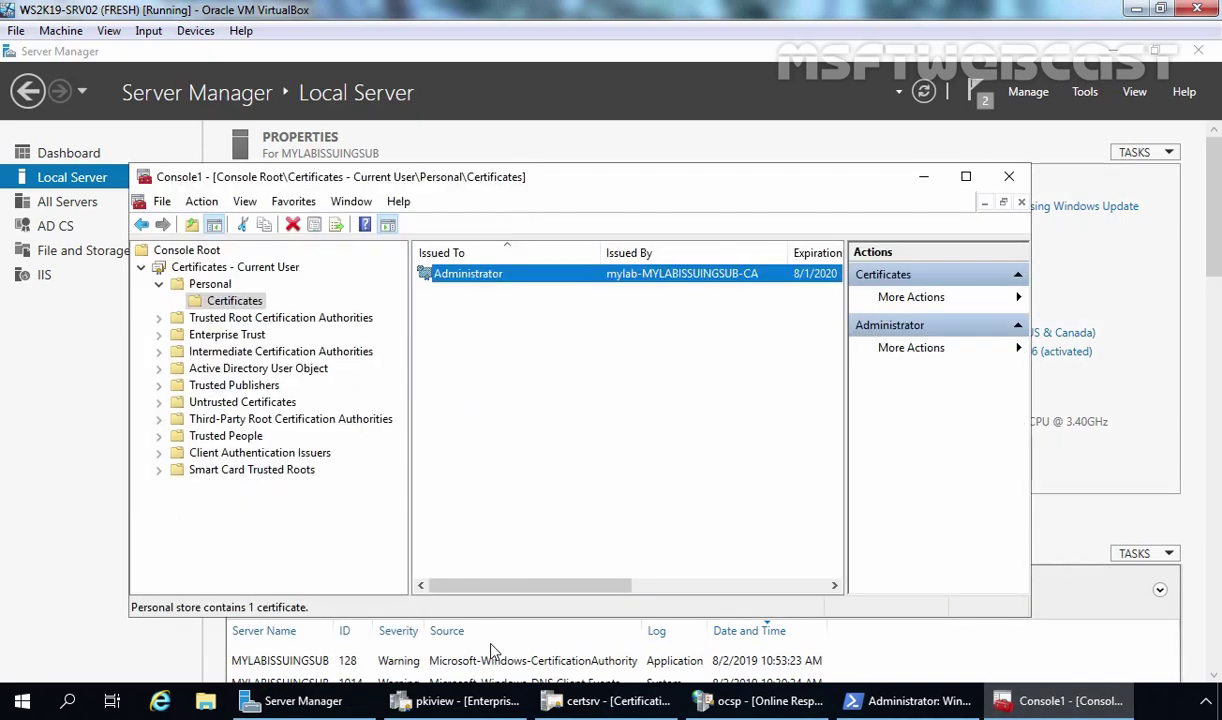
double_click(476, 278)
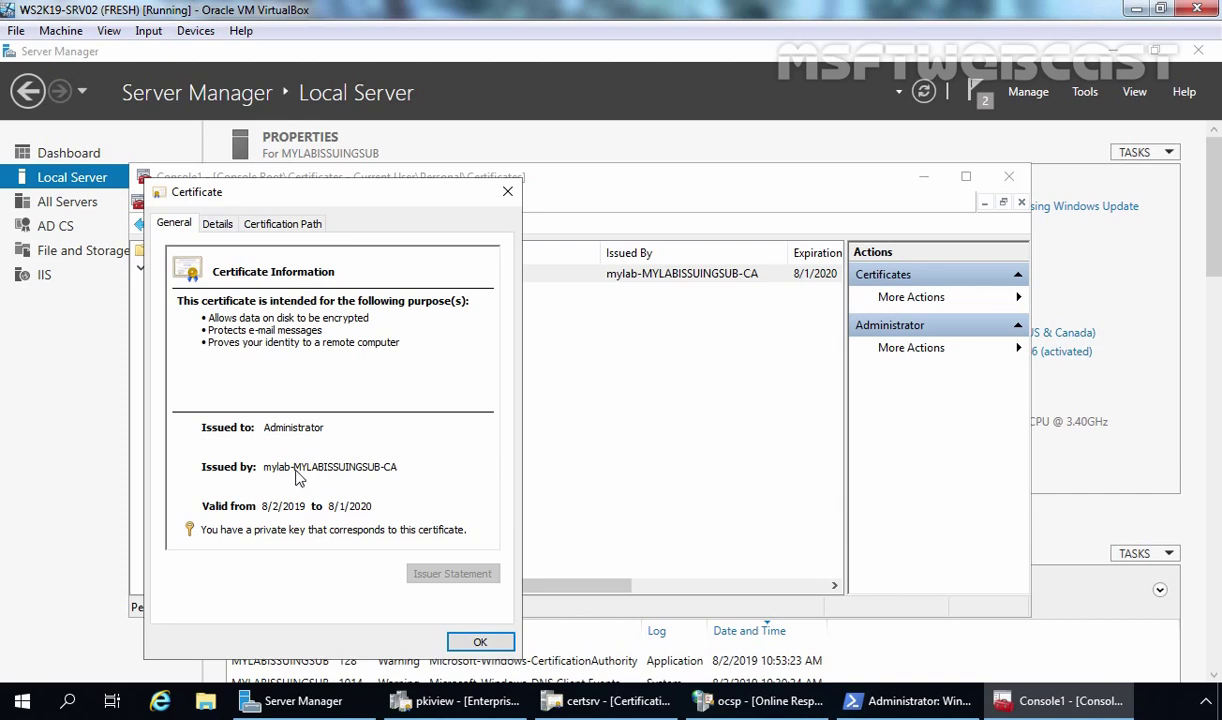
click(282, 226)
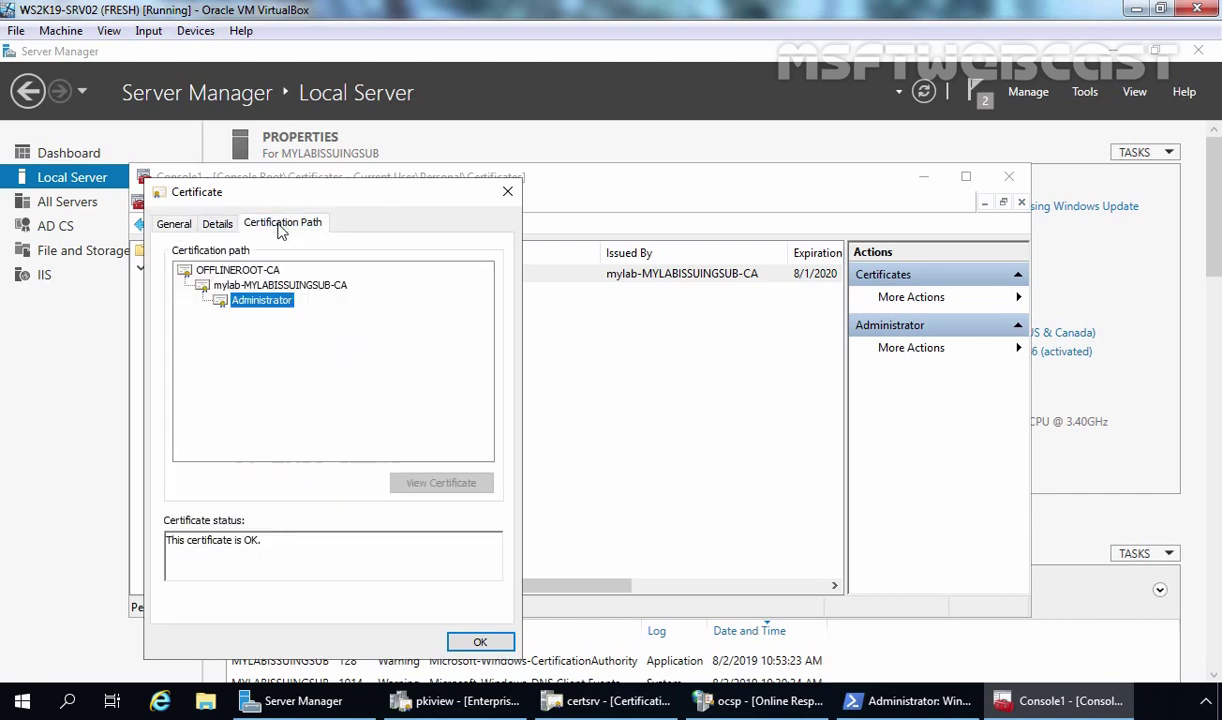
click(260, 286)
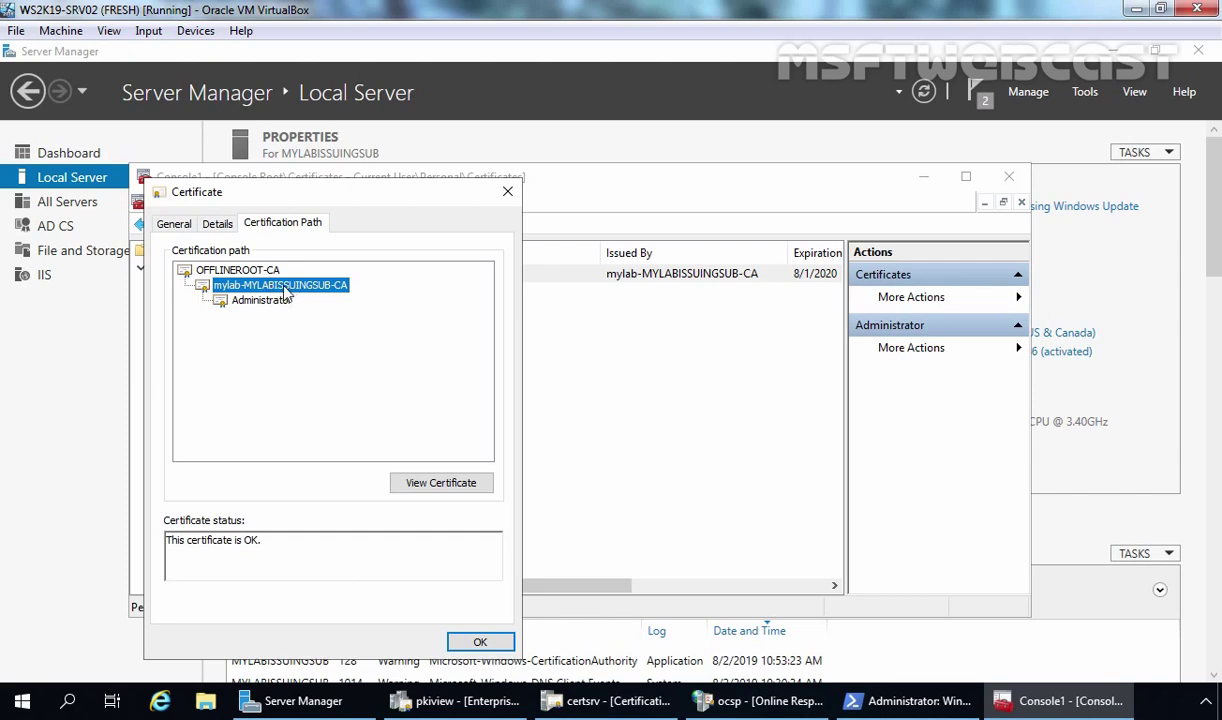
click(250, 272)
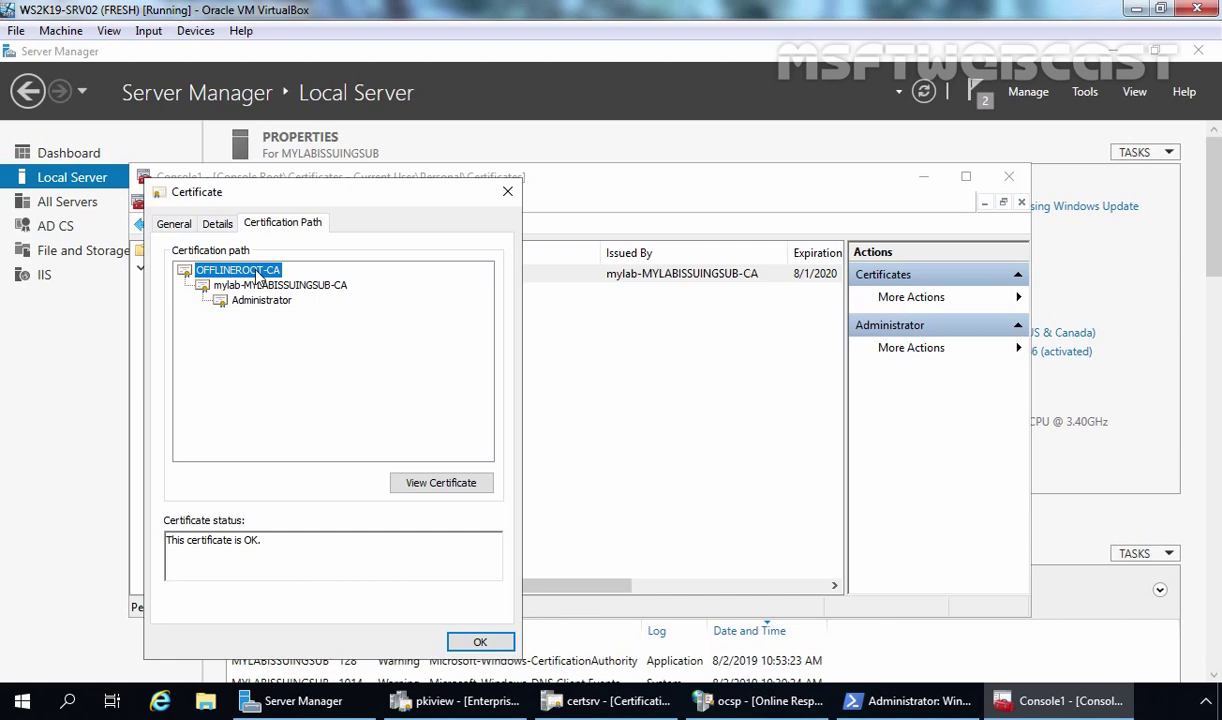
click(258, 301)
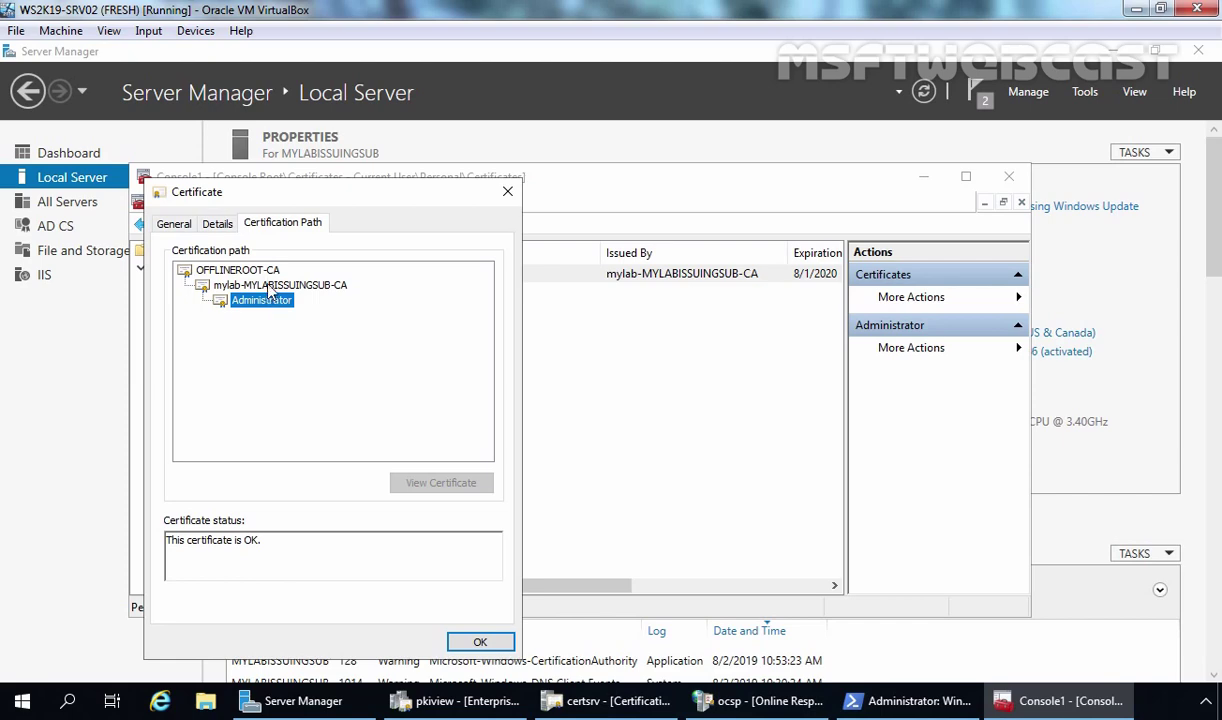
click(270, 289)
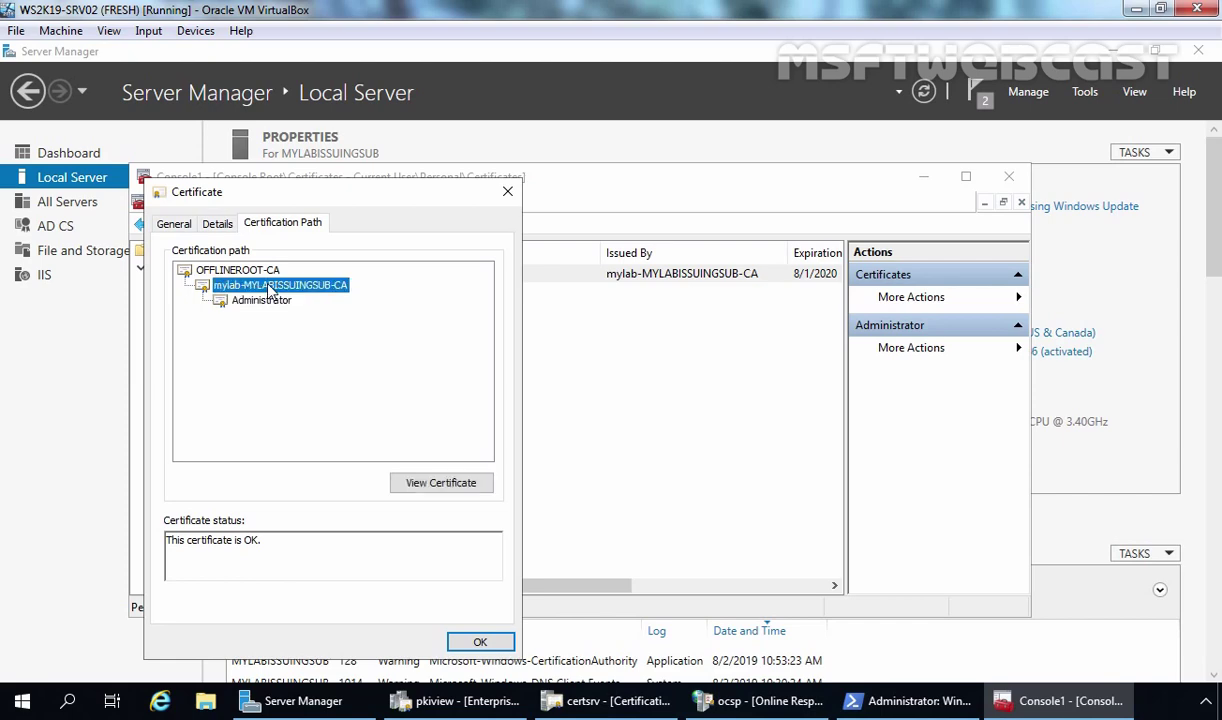
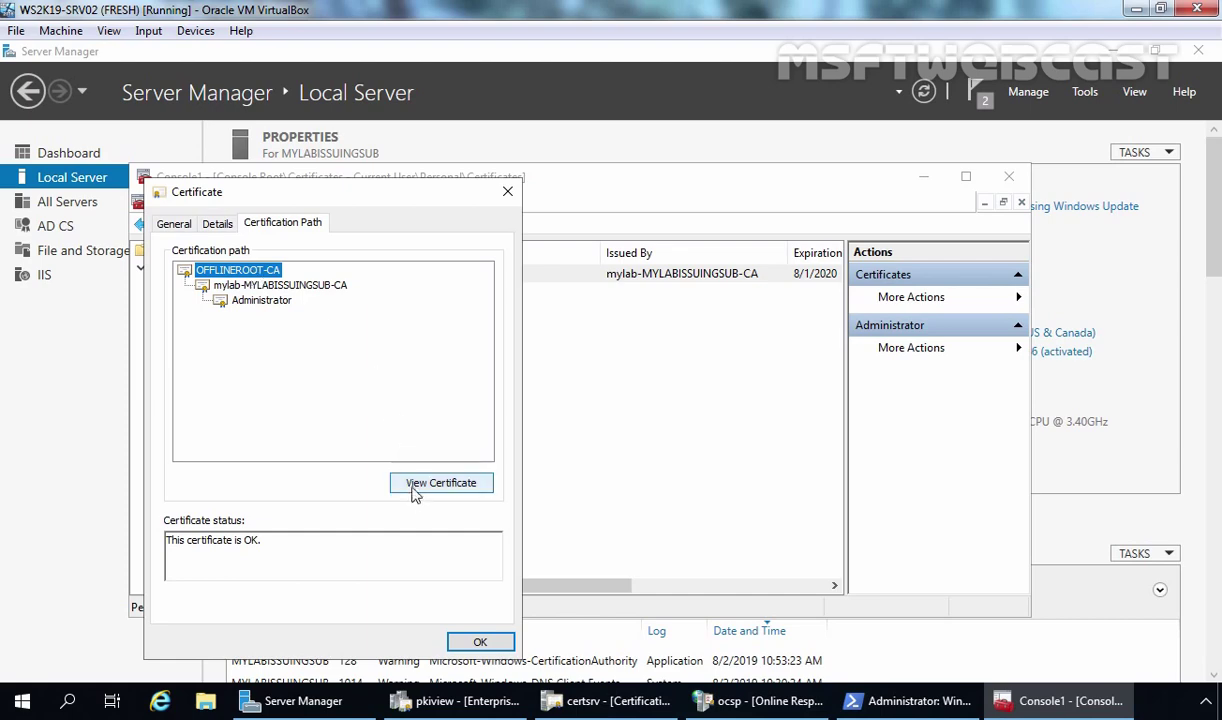
View the OFFLINEROOT-CA certificate from the certification path beside the Administrator certificate, and close it
click(432, 484)
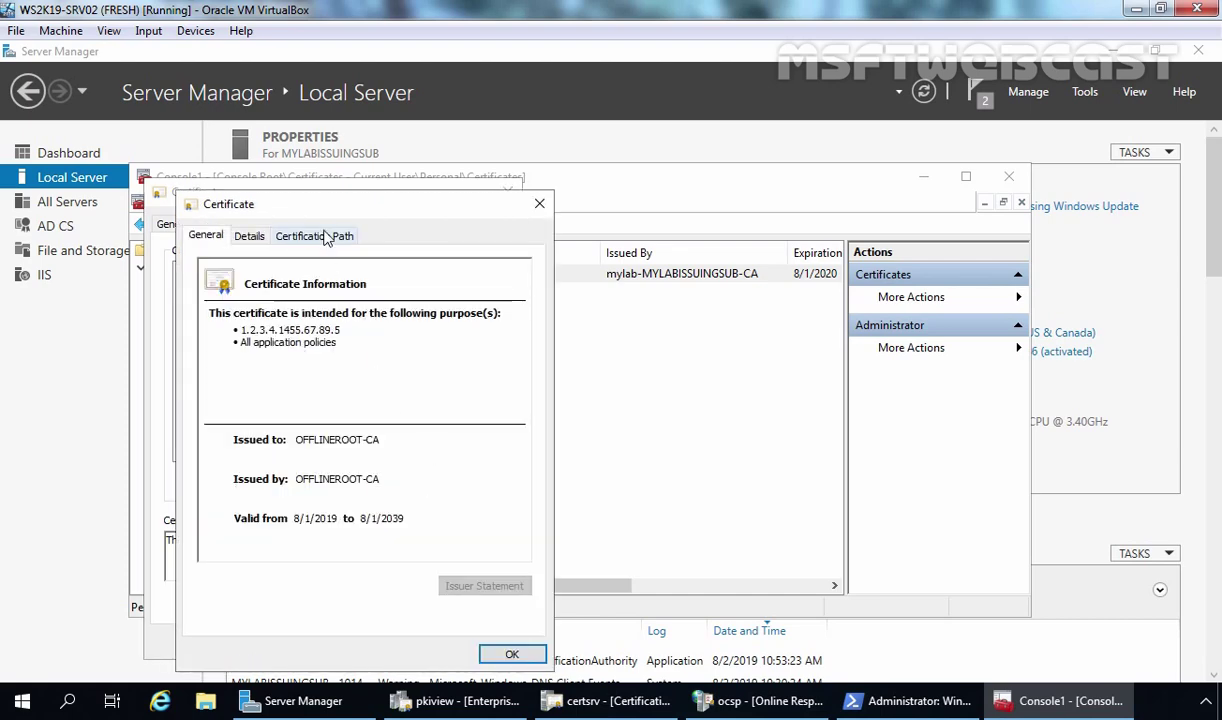
drag(312, 212, 704, 153)
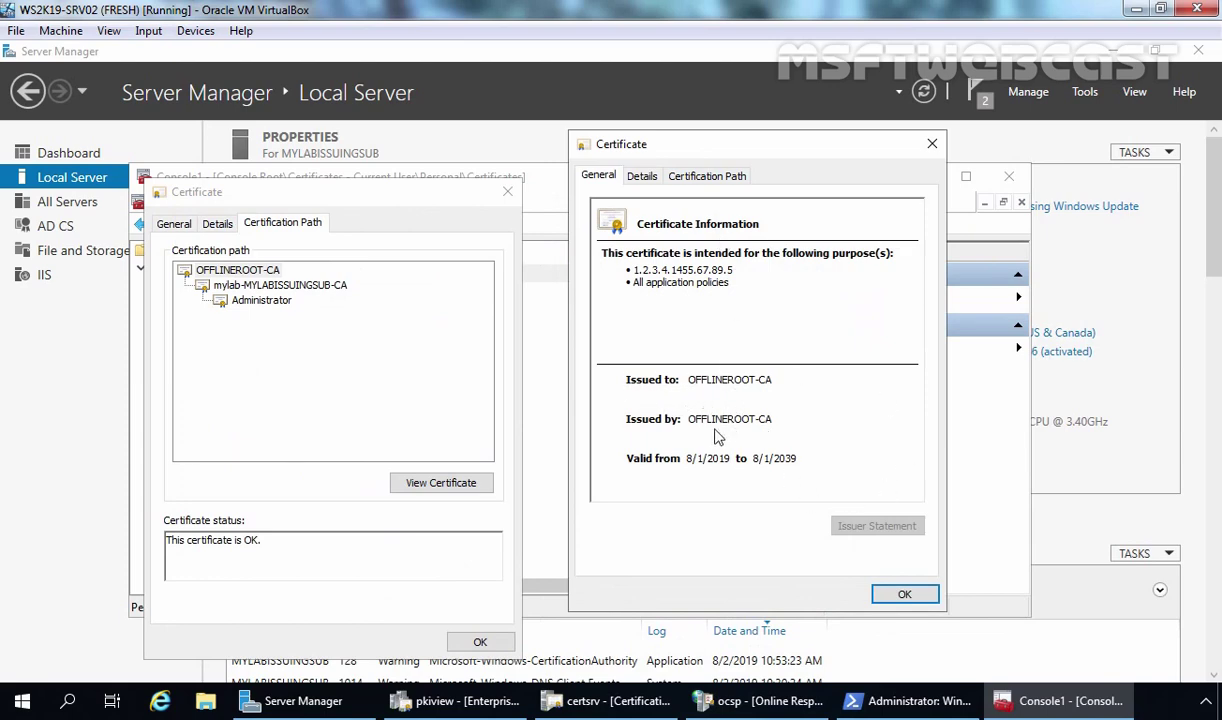
click(901, 593)
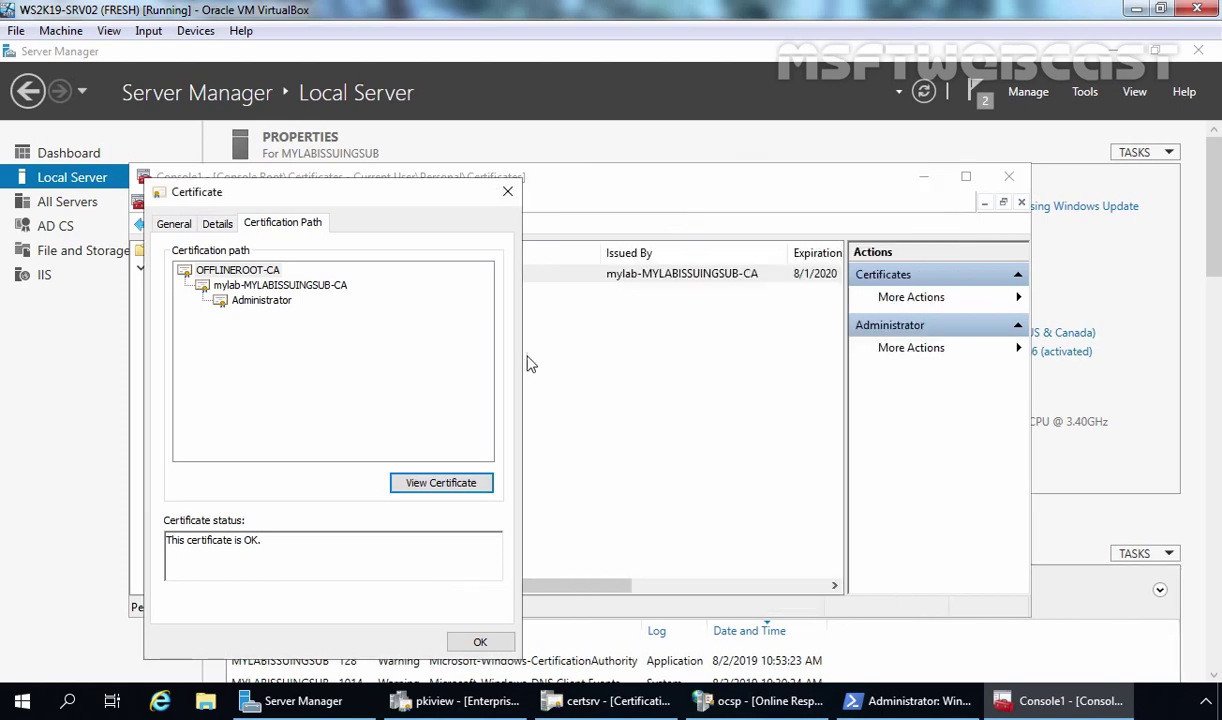
View the mylab-MYLABISSUINGSUB-CA certificate from the certification path, and close both certificate windows
click(279, 287)
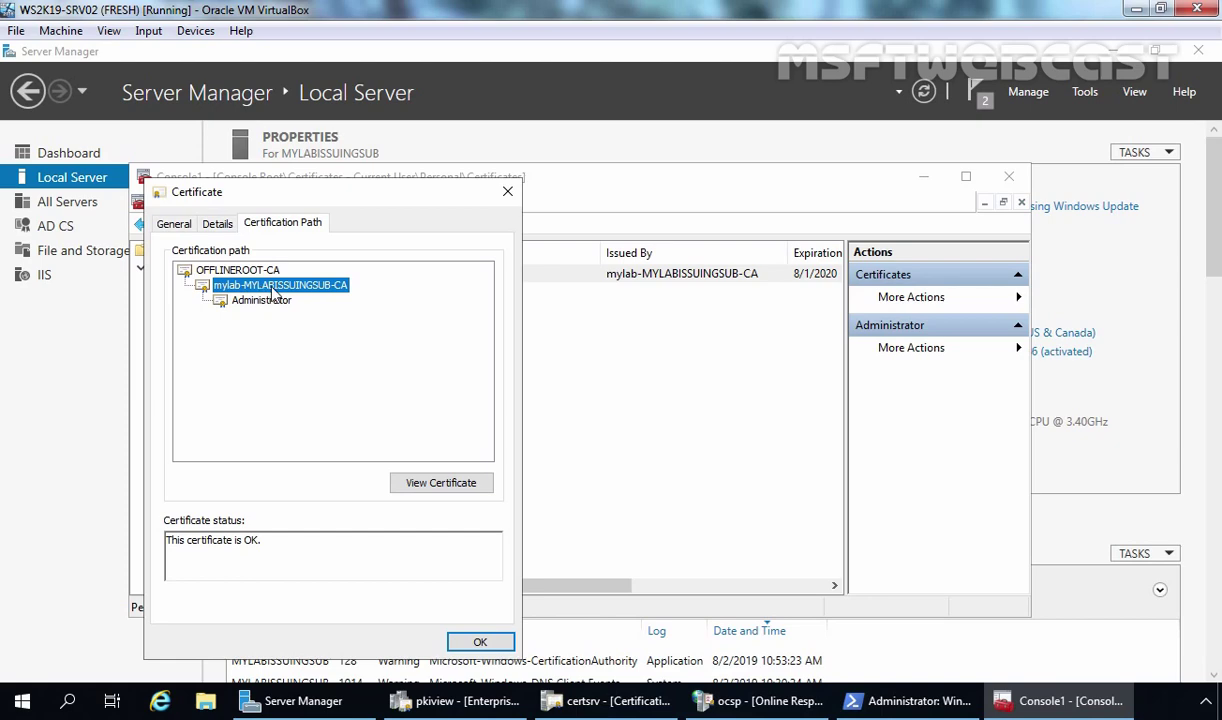
click(437, 485)
drag(295, 208, 680, 184)
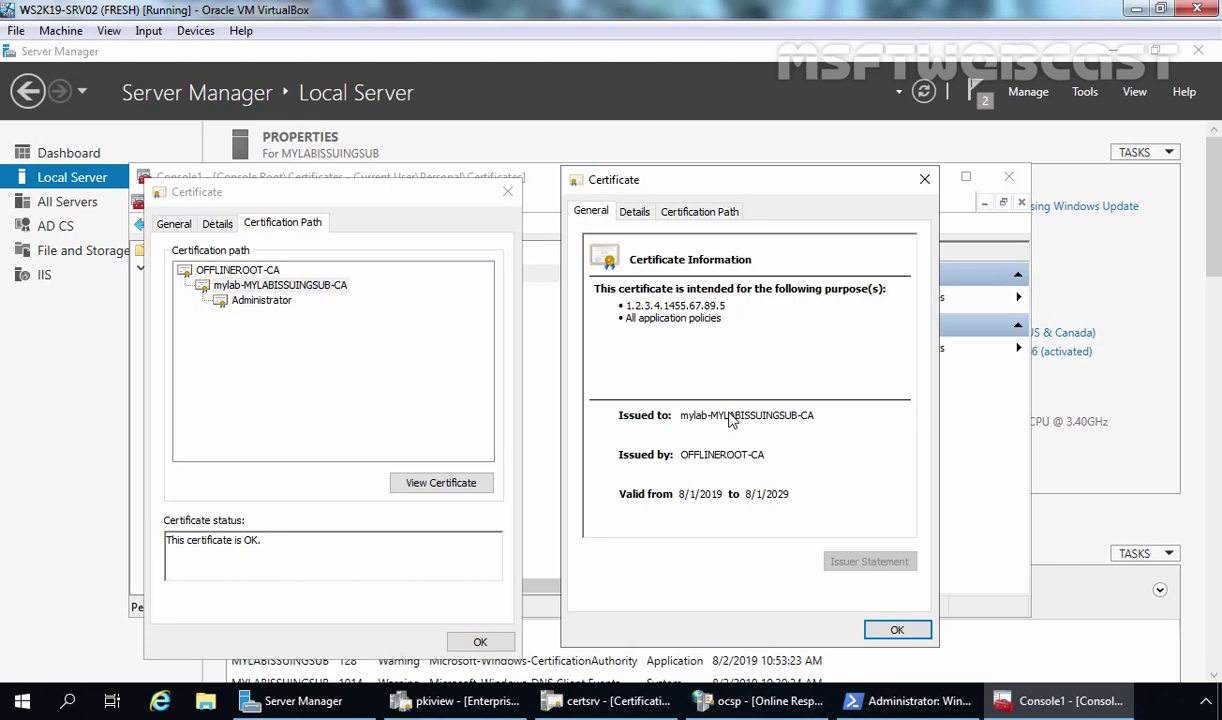
click(893, 630)
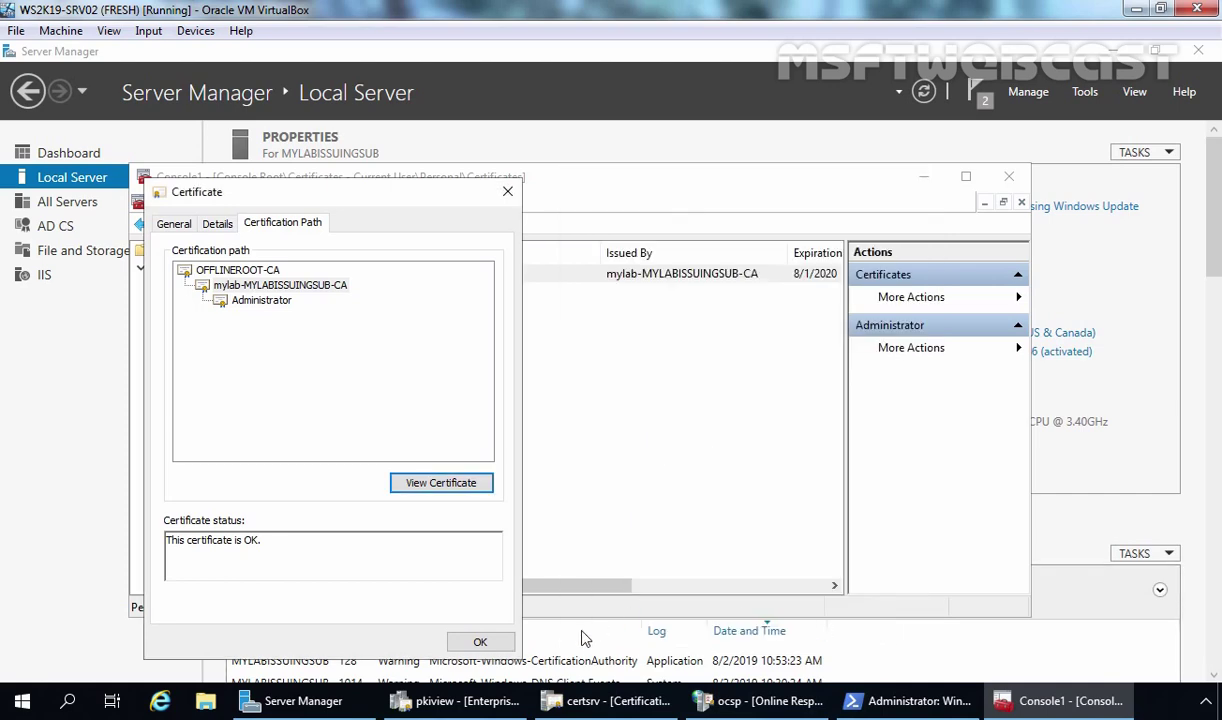
click(481, 642)
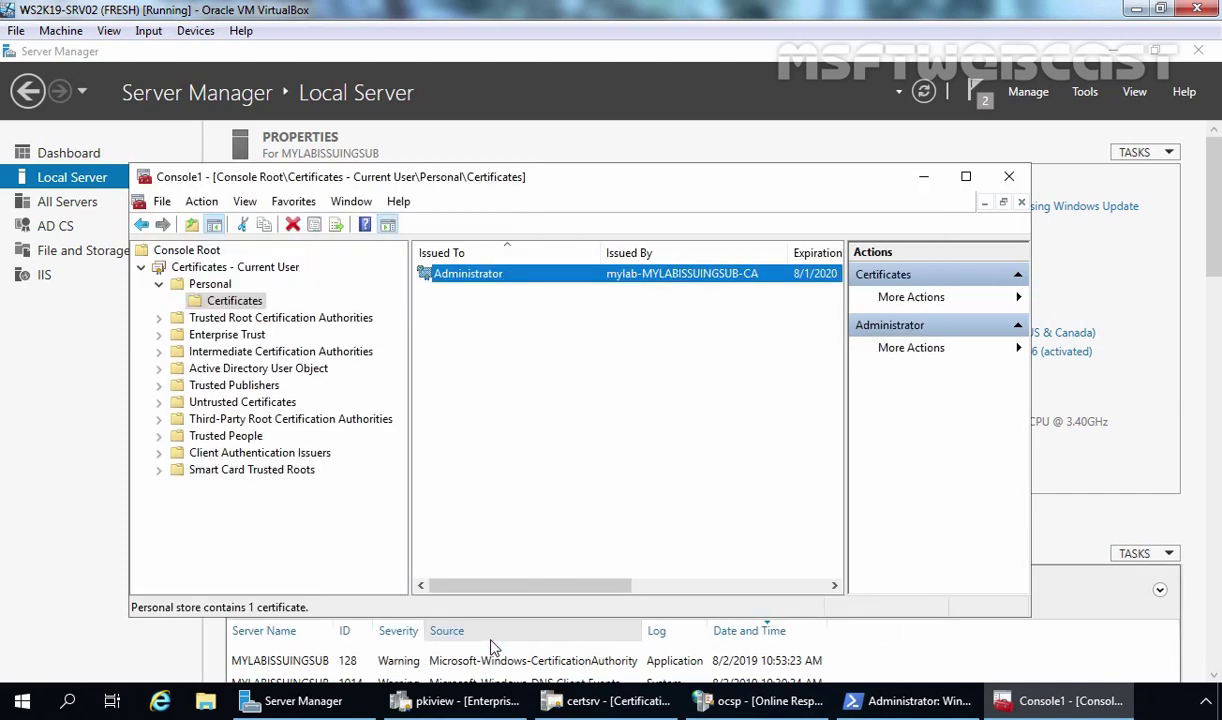
Check the first OFFLINEROOT-CA certificate in the Trusted Root Certification Authorities store
double_click(224, 318)
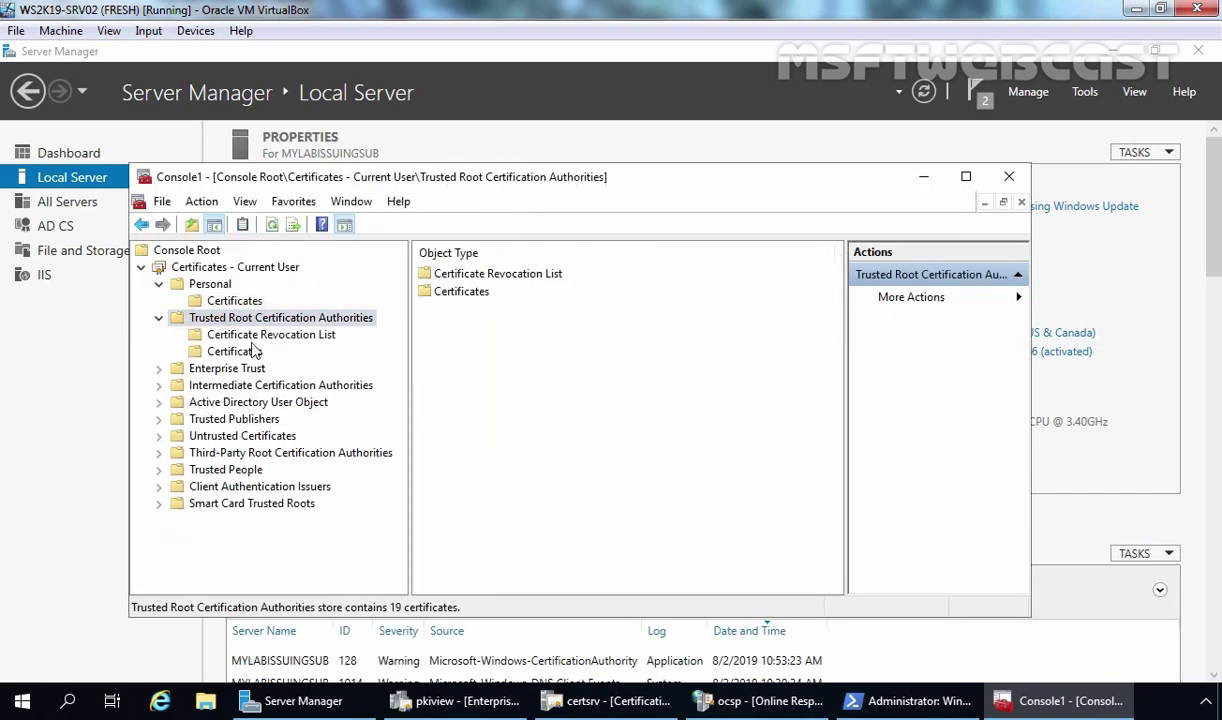
click(230, 352)
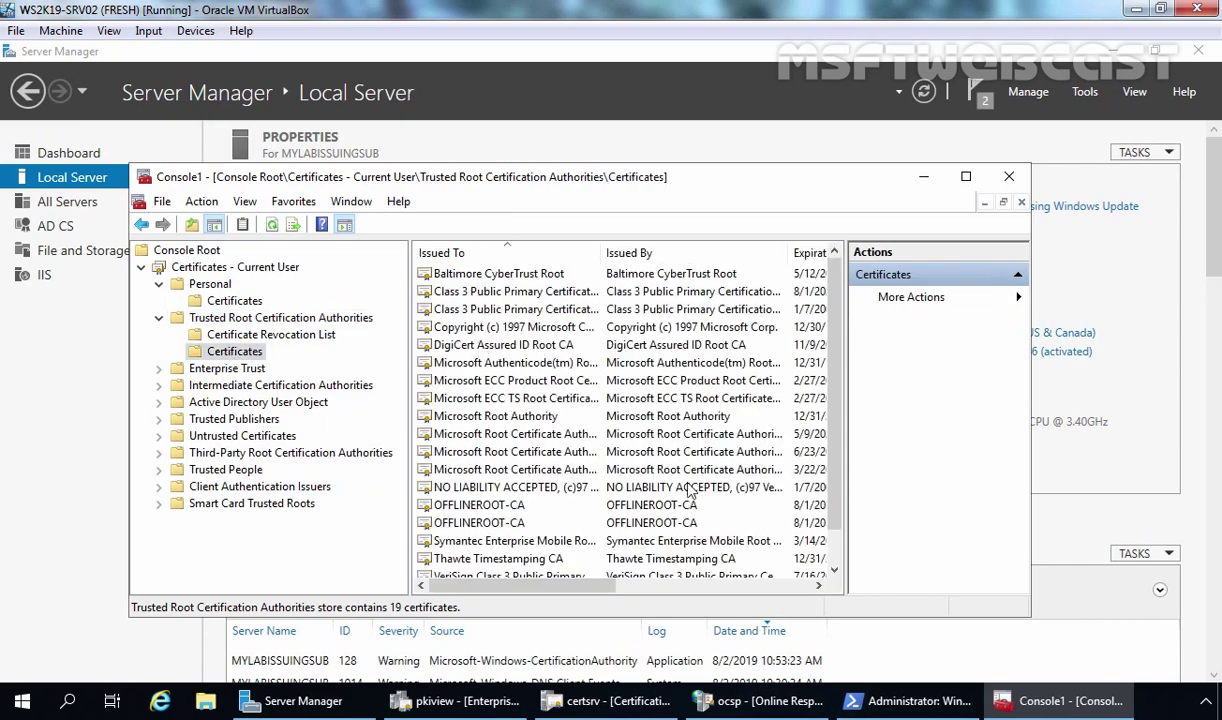
double_click(440, 507)
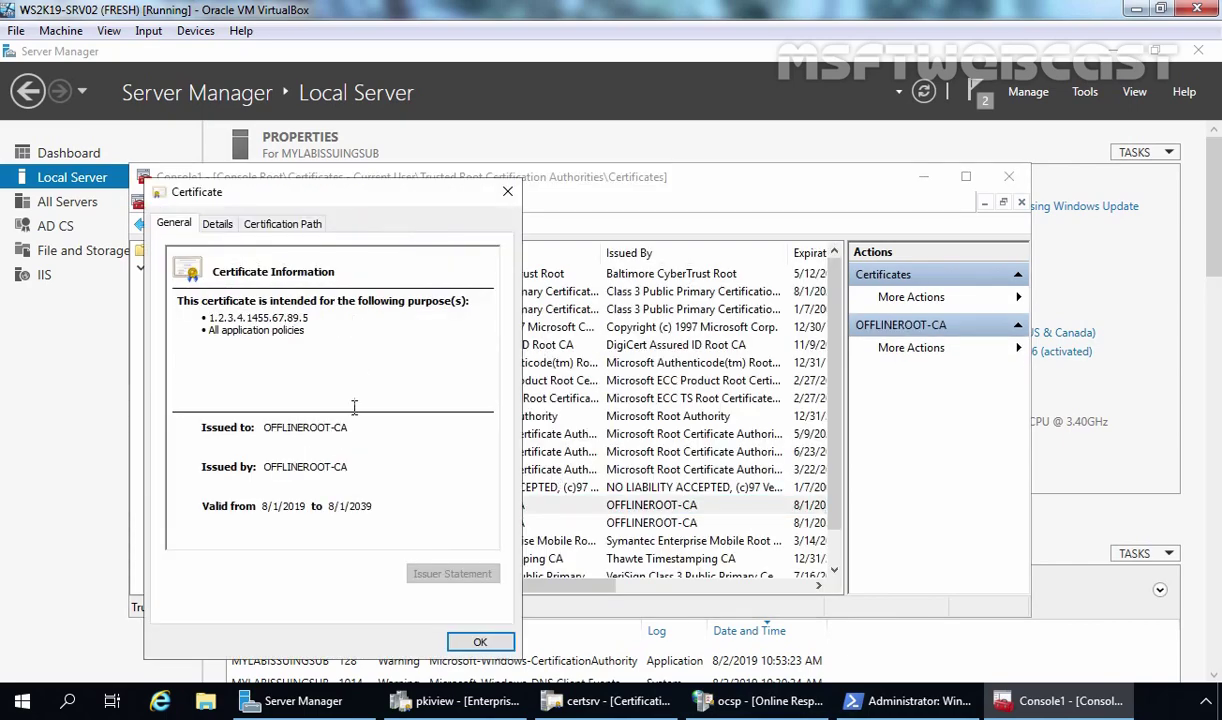
click(477, 642)
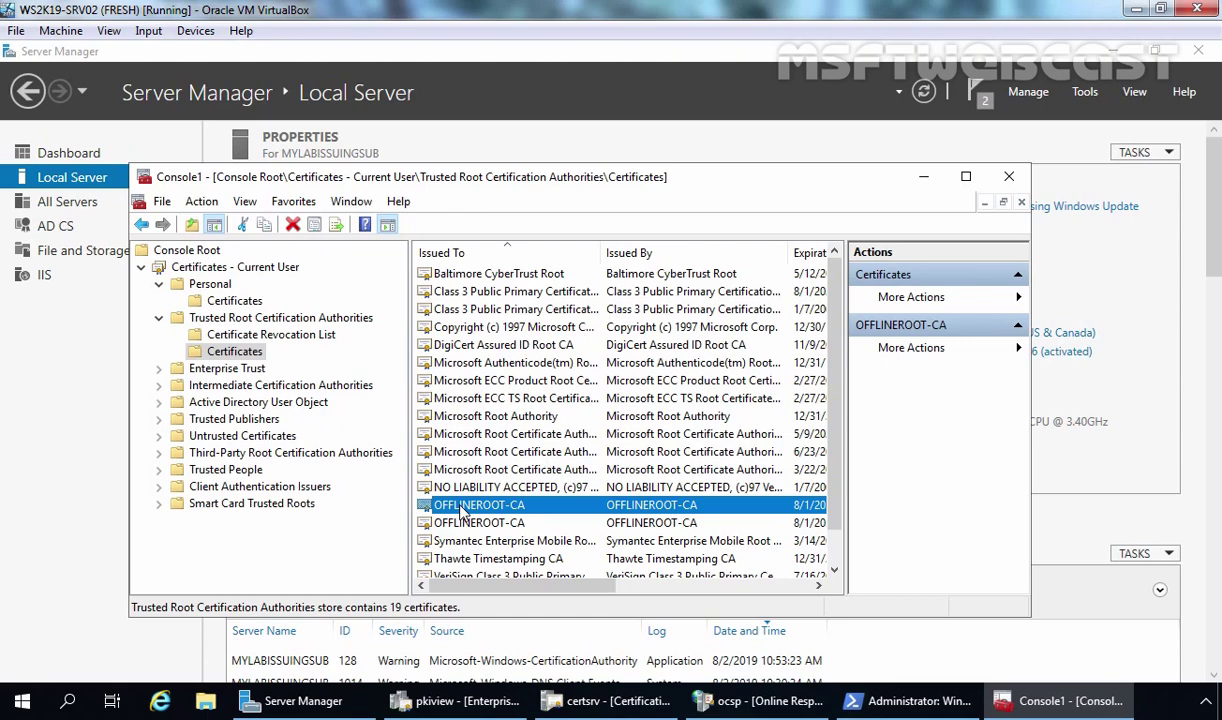
Check the first mylab-MYLABISSUINGSUB-CA certificate in the Intermediate Certification Authorities store, and return to the Administrator certificate in the Personal store
click(226, 388)
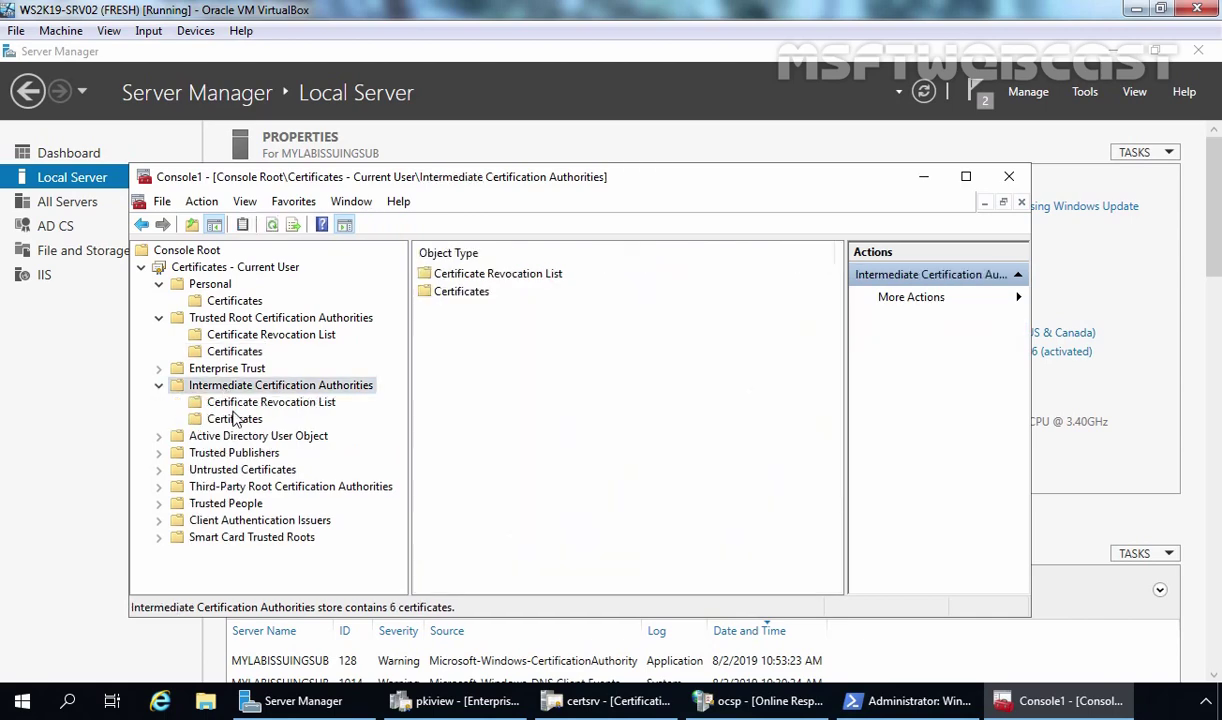
click(235, 419)
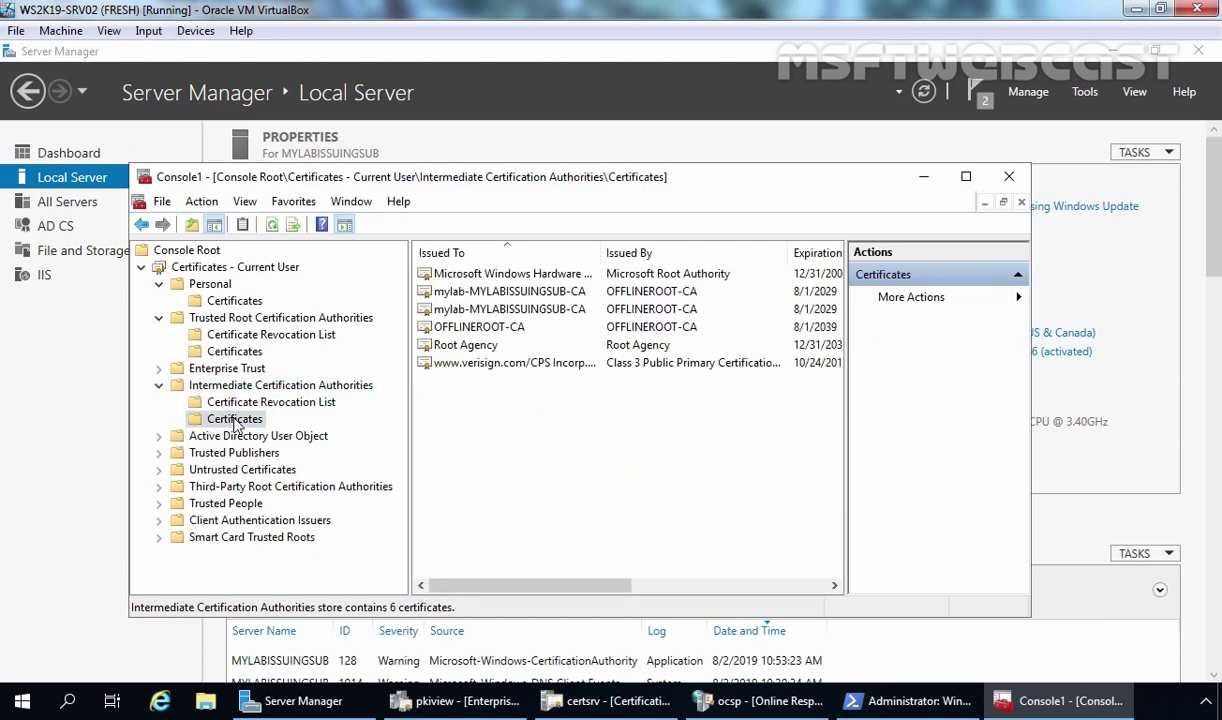
double_click(465, 293)
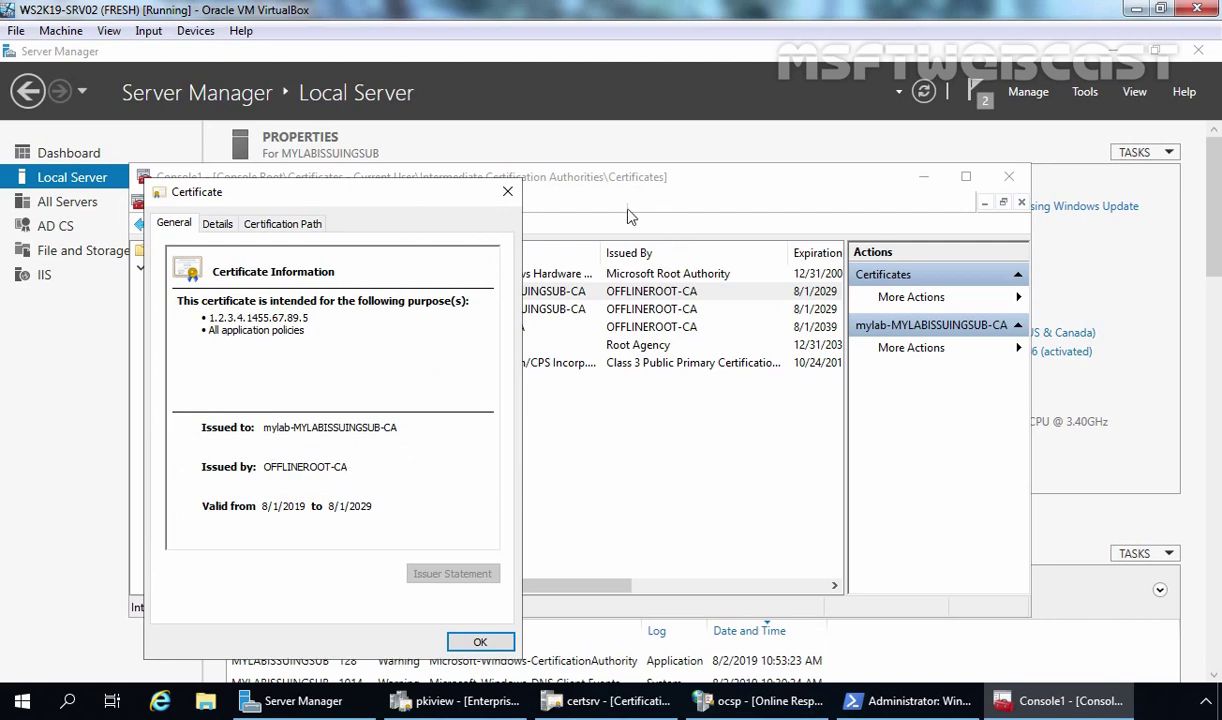
click(507, 193)
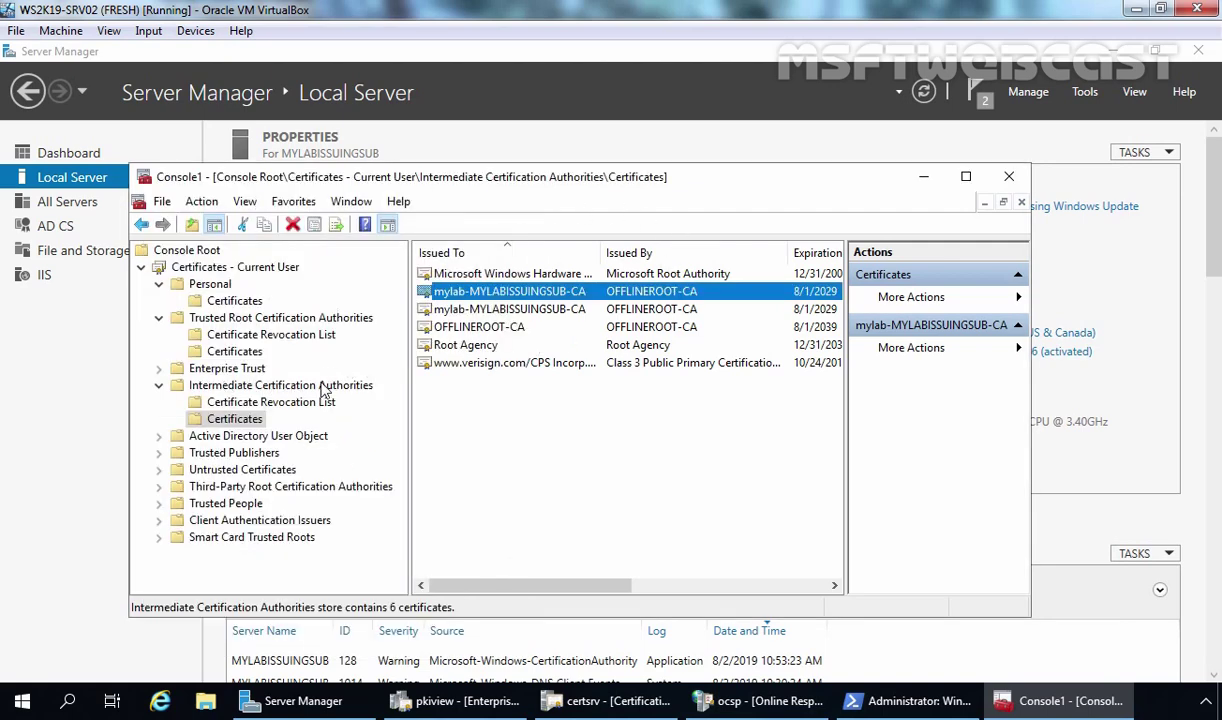
click(230, 301)
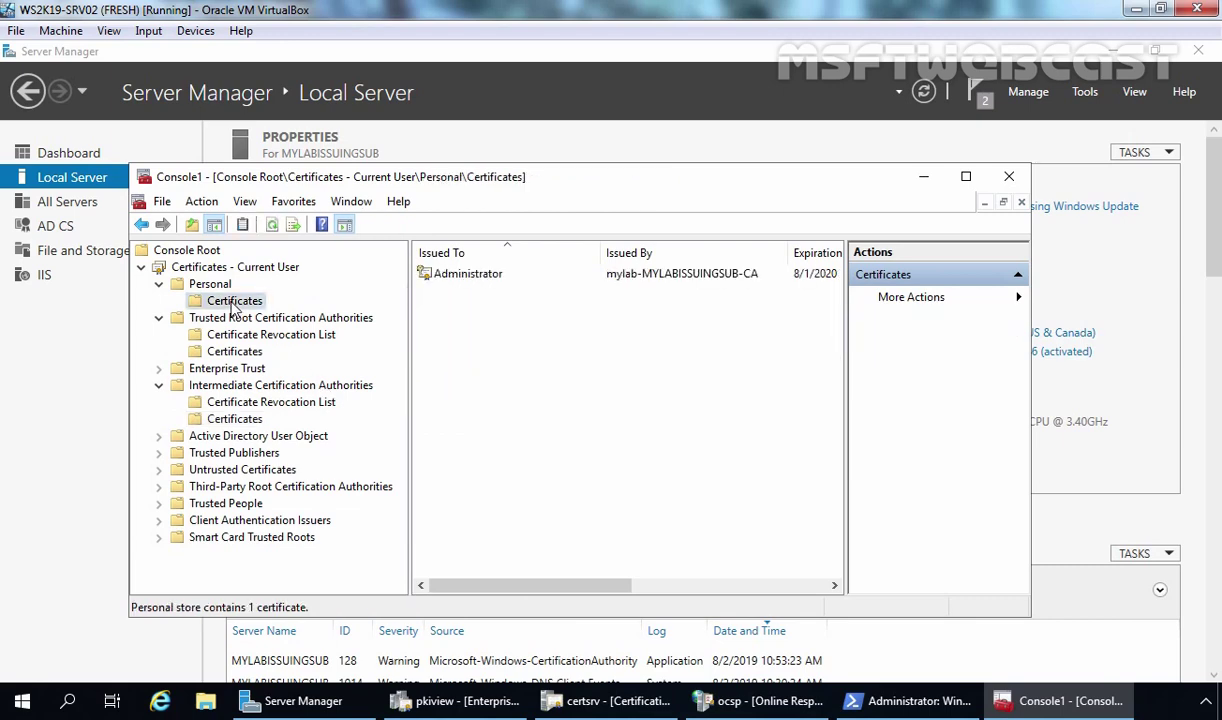
click(455, 279)
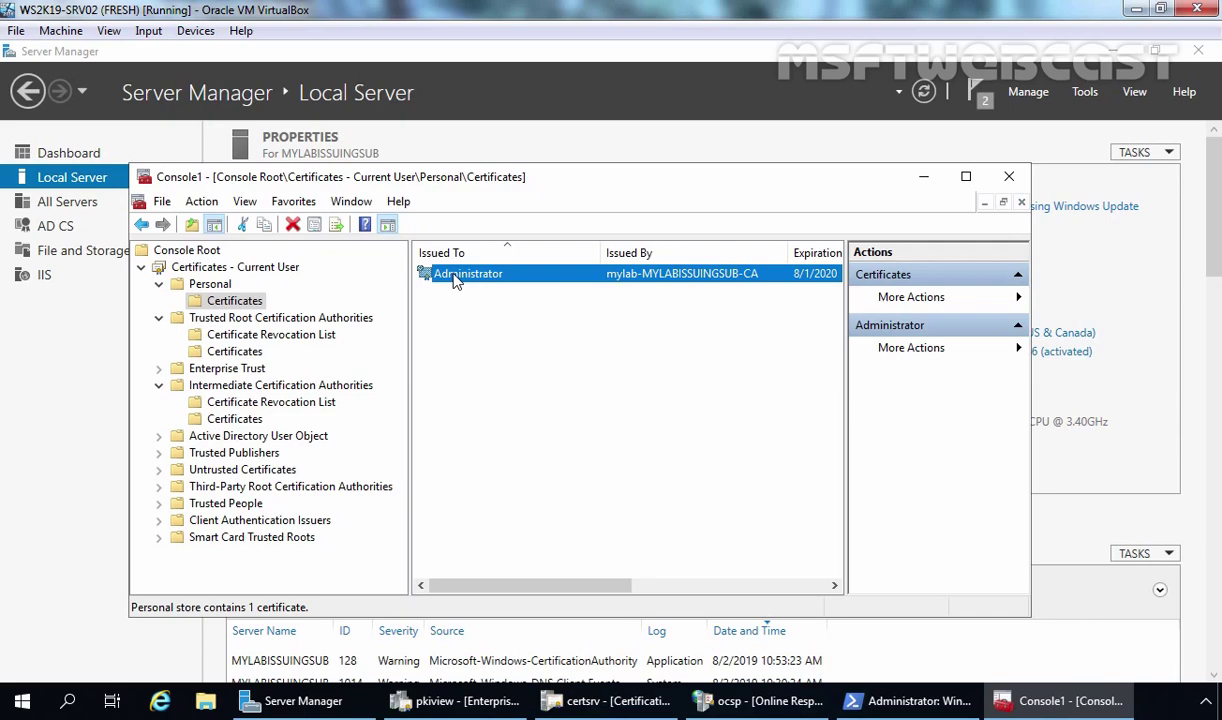
Switch to pkiview, refresh Enterprise PKI and check the AIA, CDP and OCSP location status of the issuing CA under OFFLINEROOT-CA
click(433, 705)
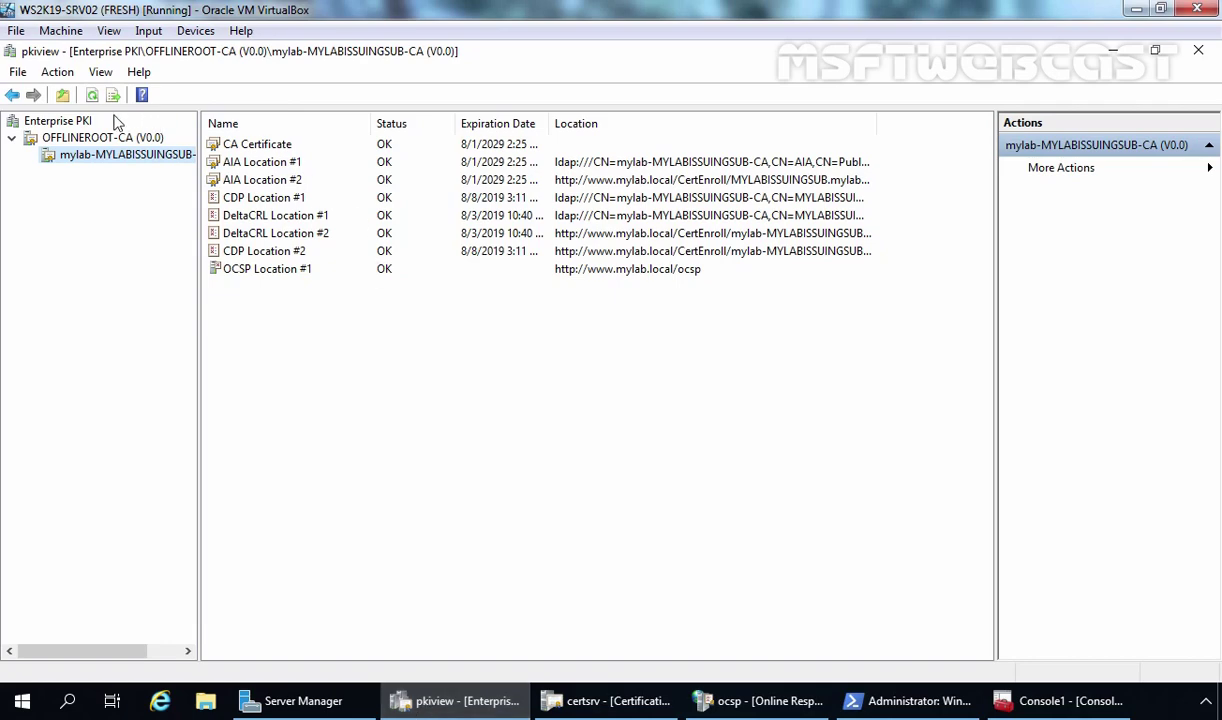
click(56, 122)
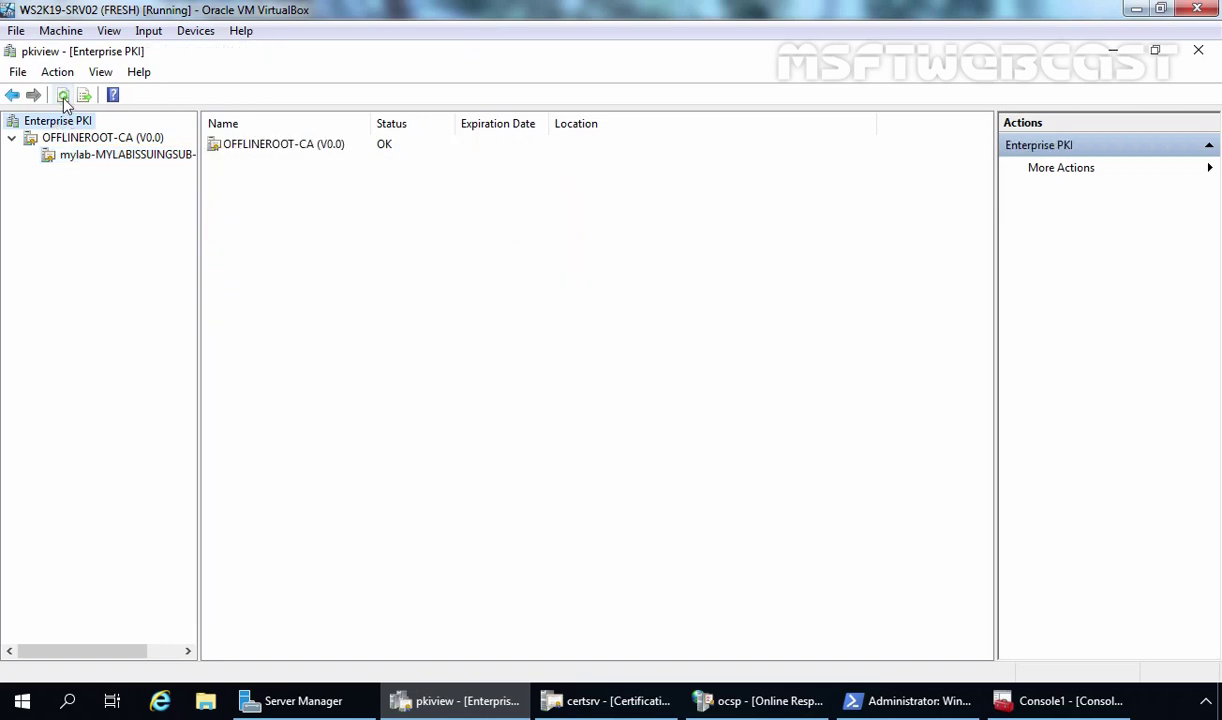
click(62, 95)
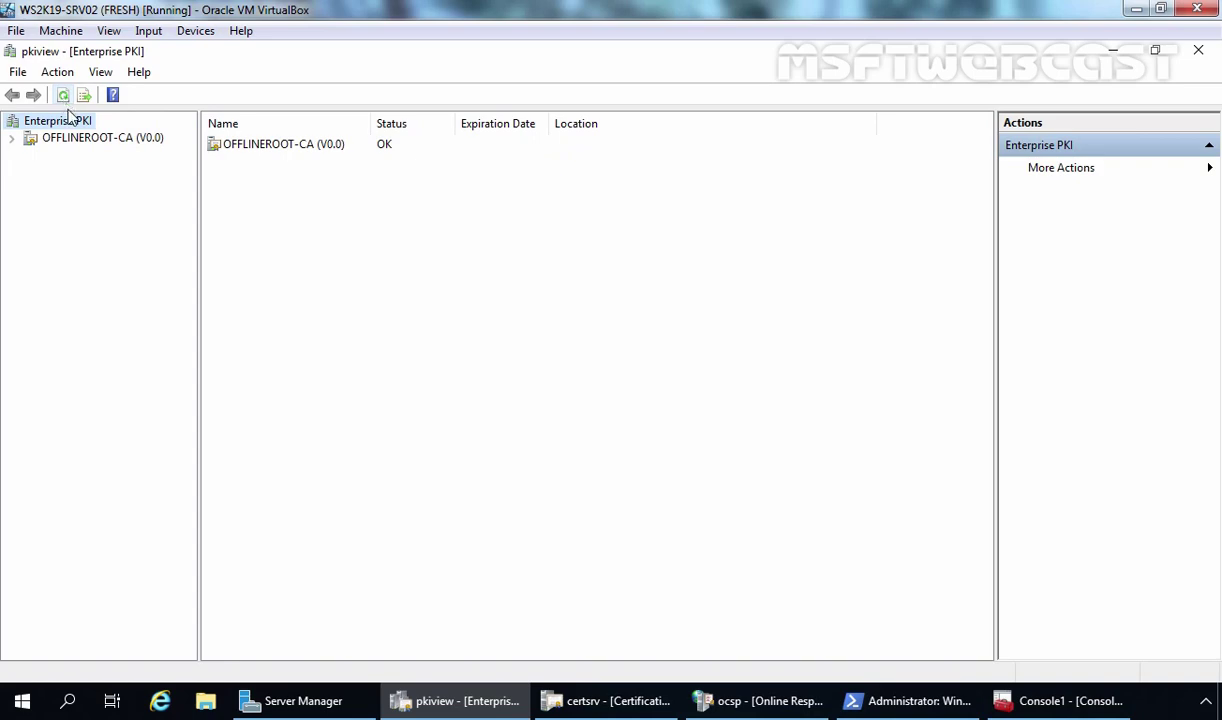
double_click(86, 142)
click(98, 155)
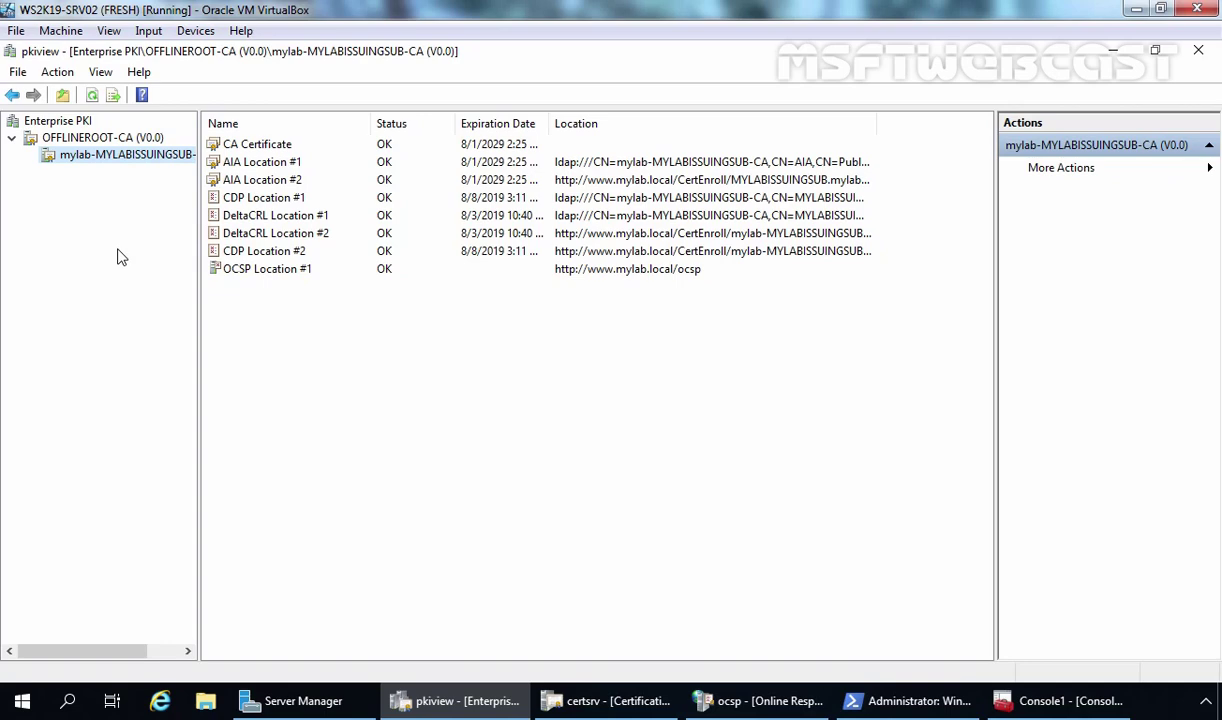
Switch to Console1 and start exporting the Administrator certificate from the Personal store without its private key, in DER encoded binary X.509 (.CER) format
click(1058, 705)
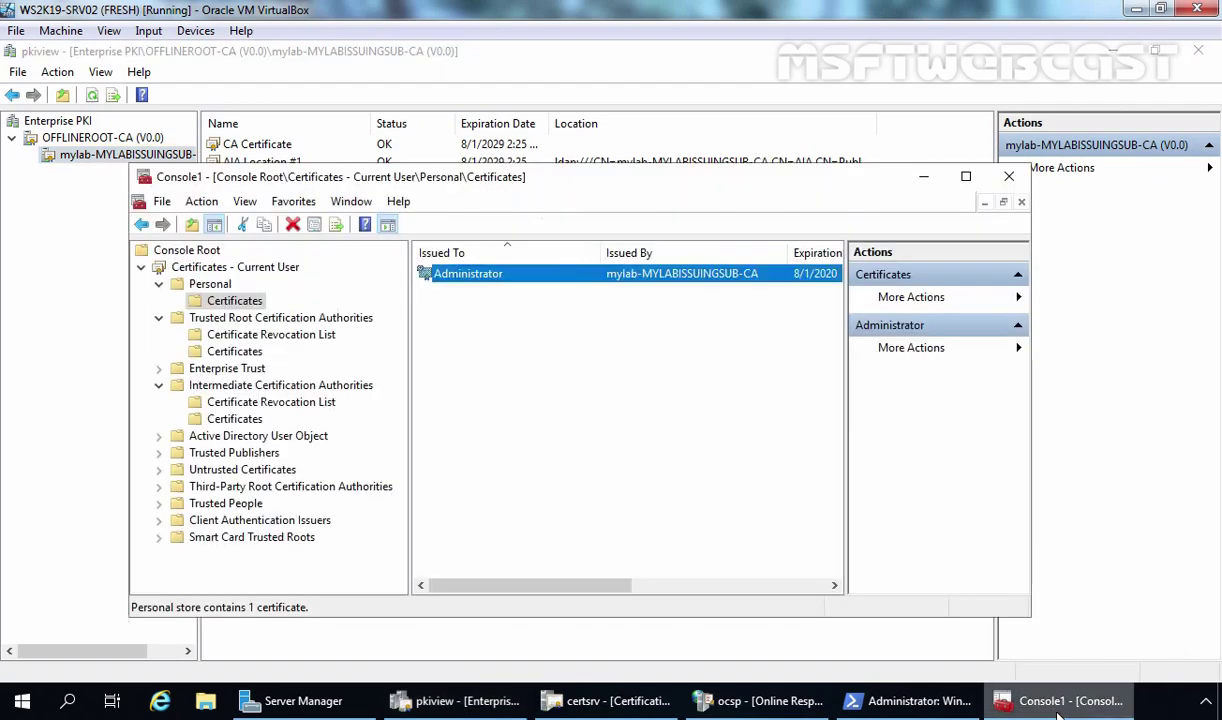
click(966, 179)
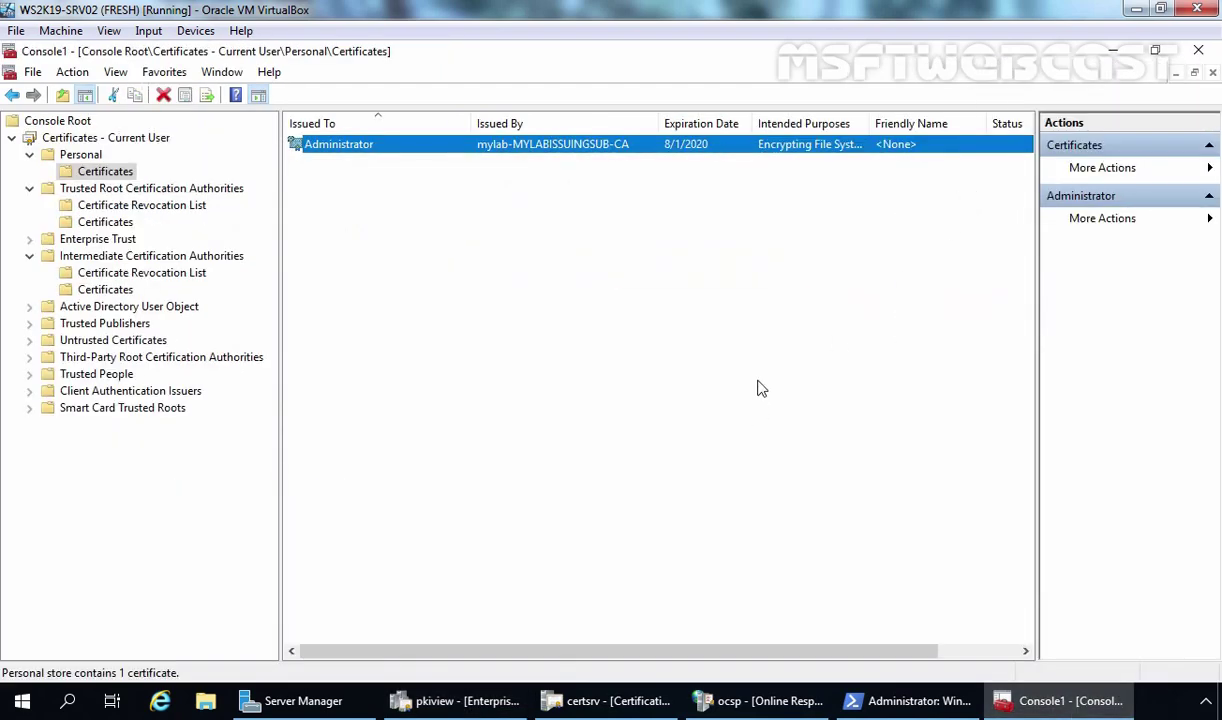
click(105, 171)
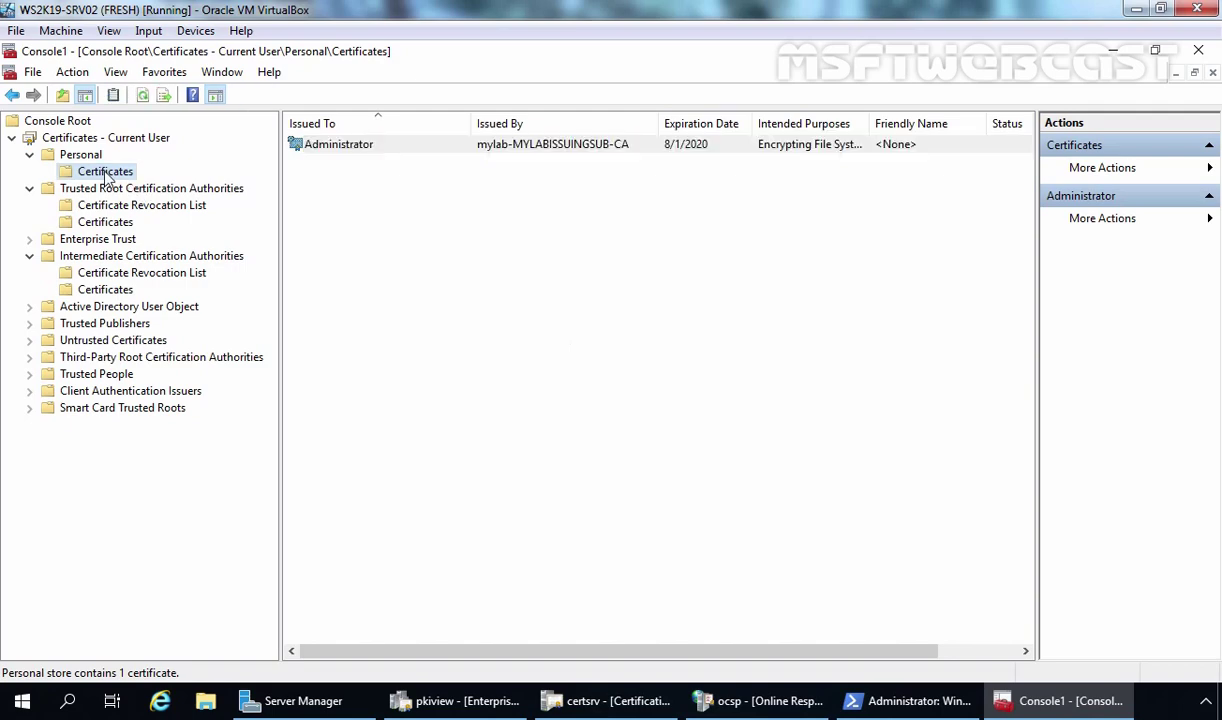
click(331, 146)
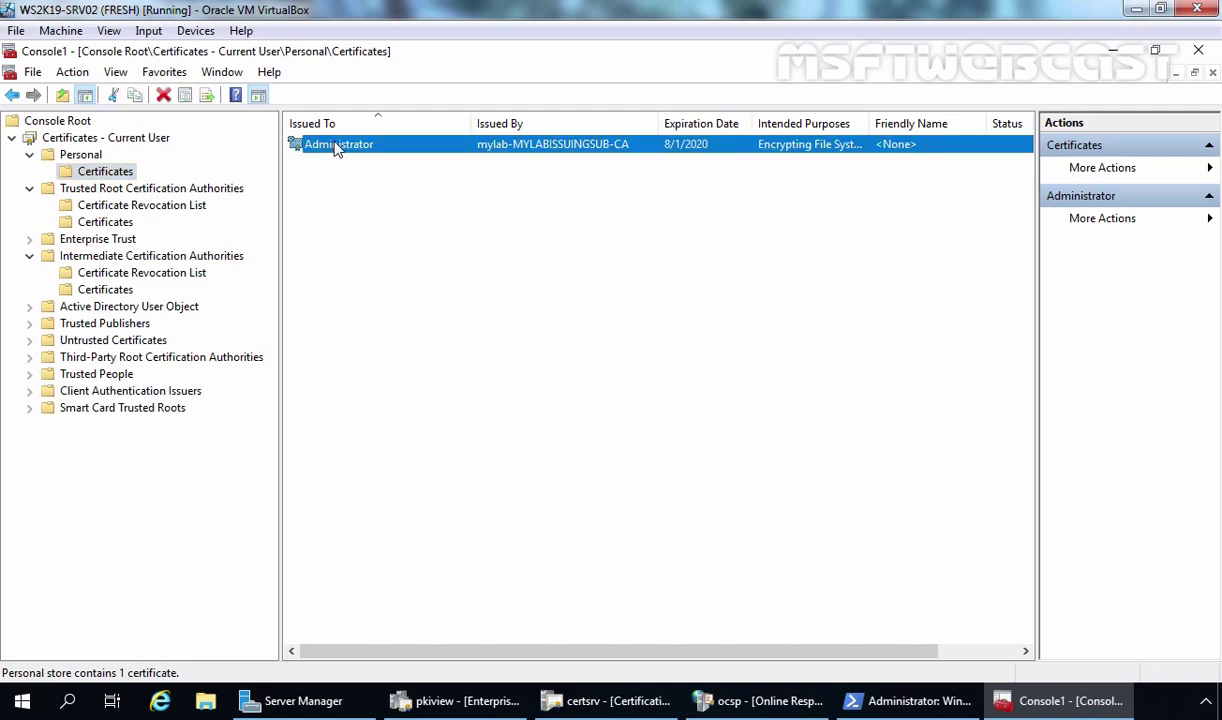
right_click(337, 147)
mouse_move(362, 181)
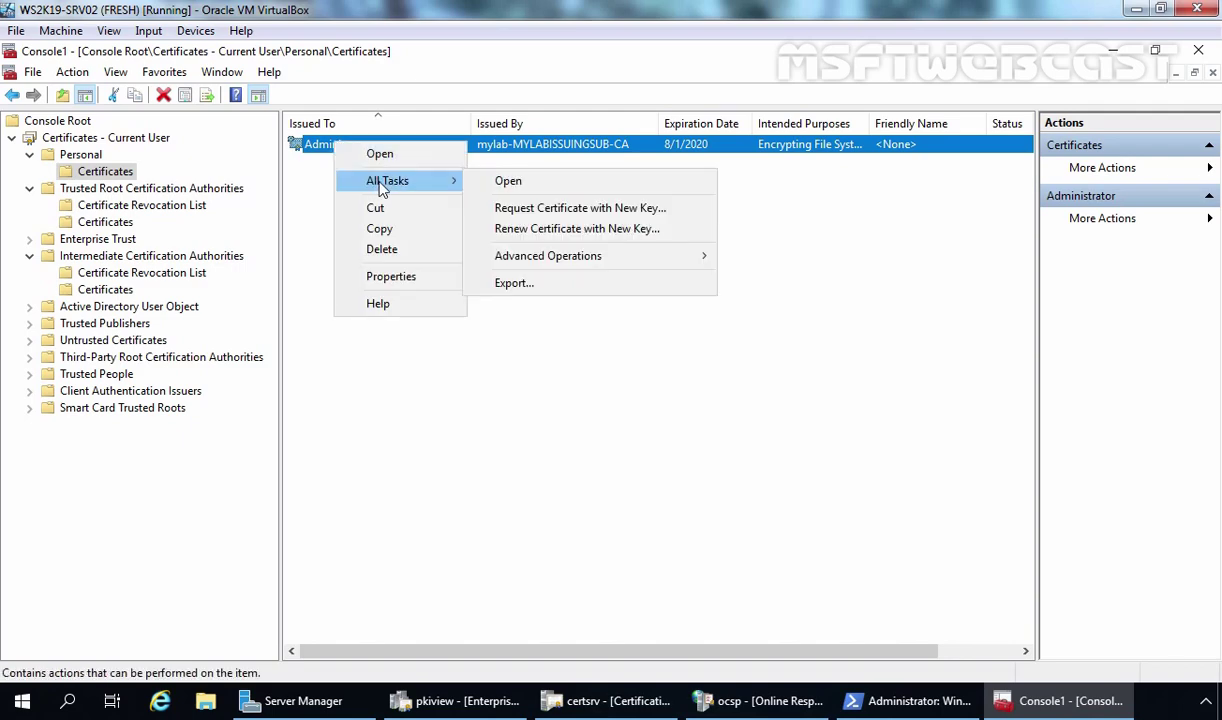
click(514, 284)
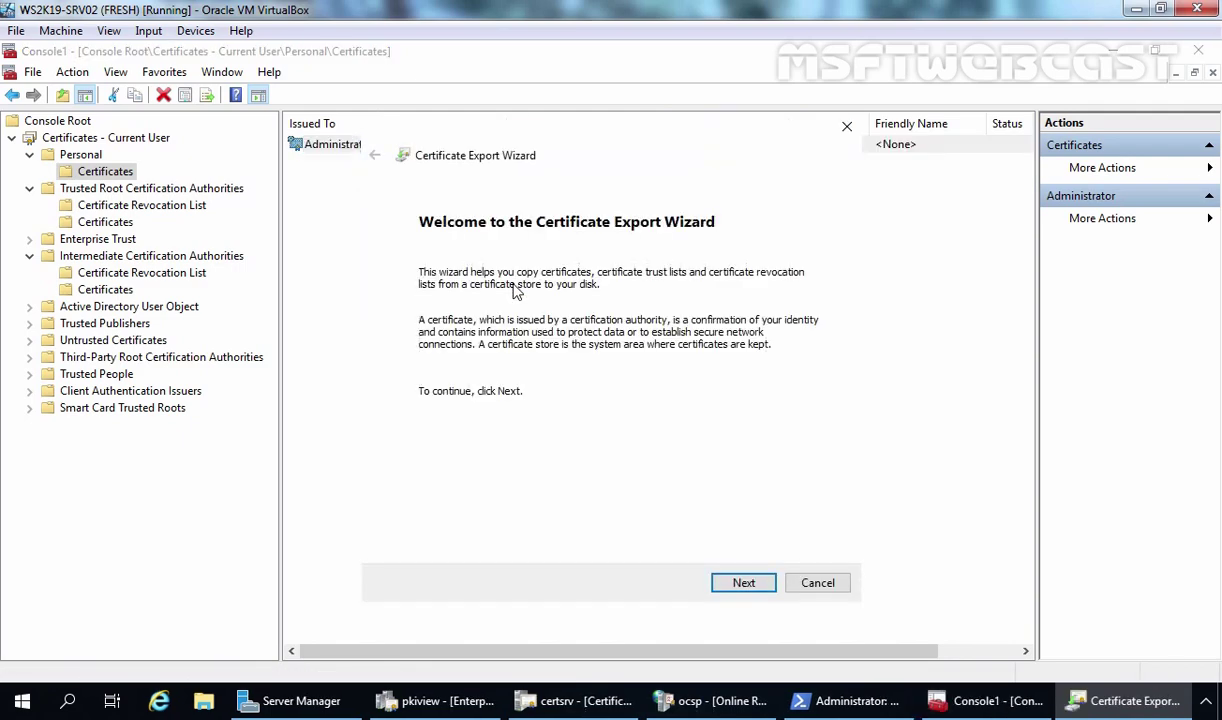
click(743, 584)
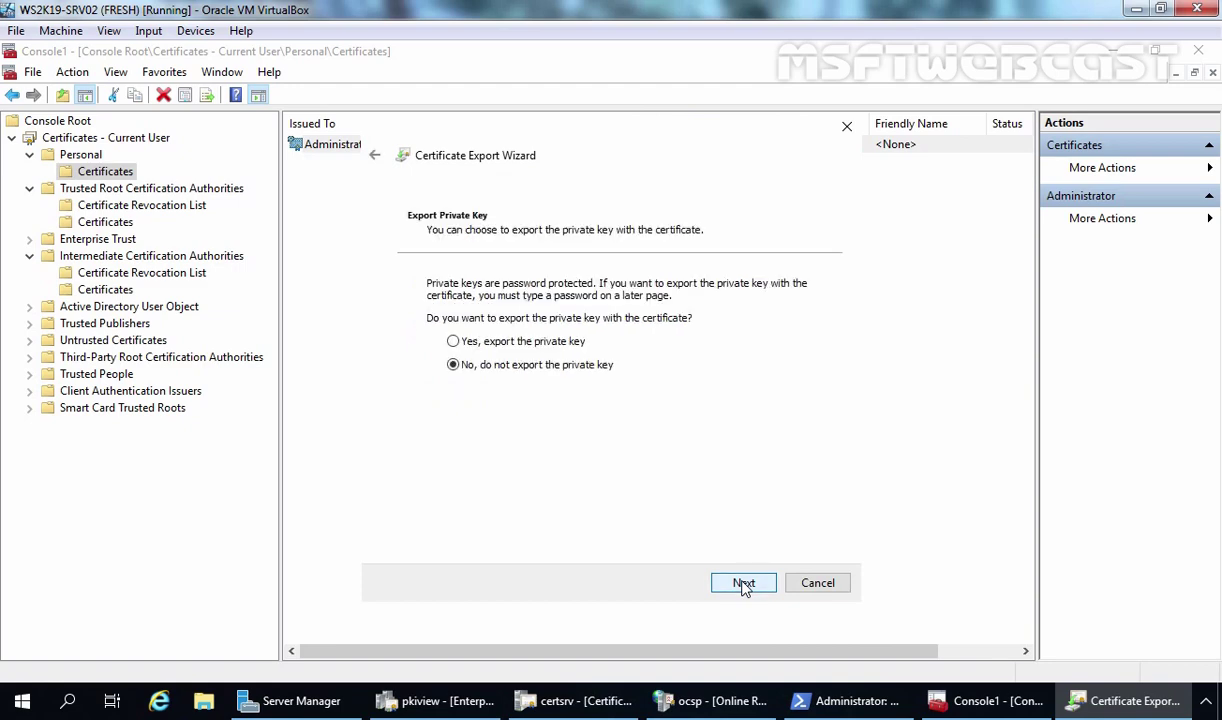
click(743, 584)
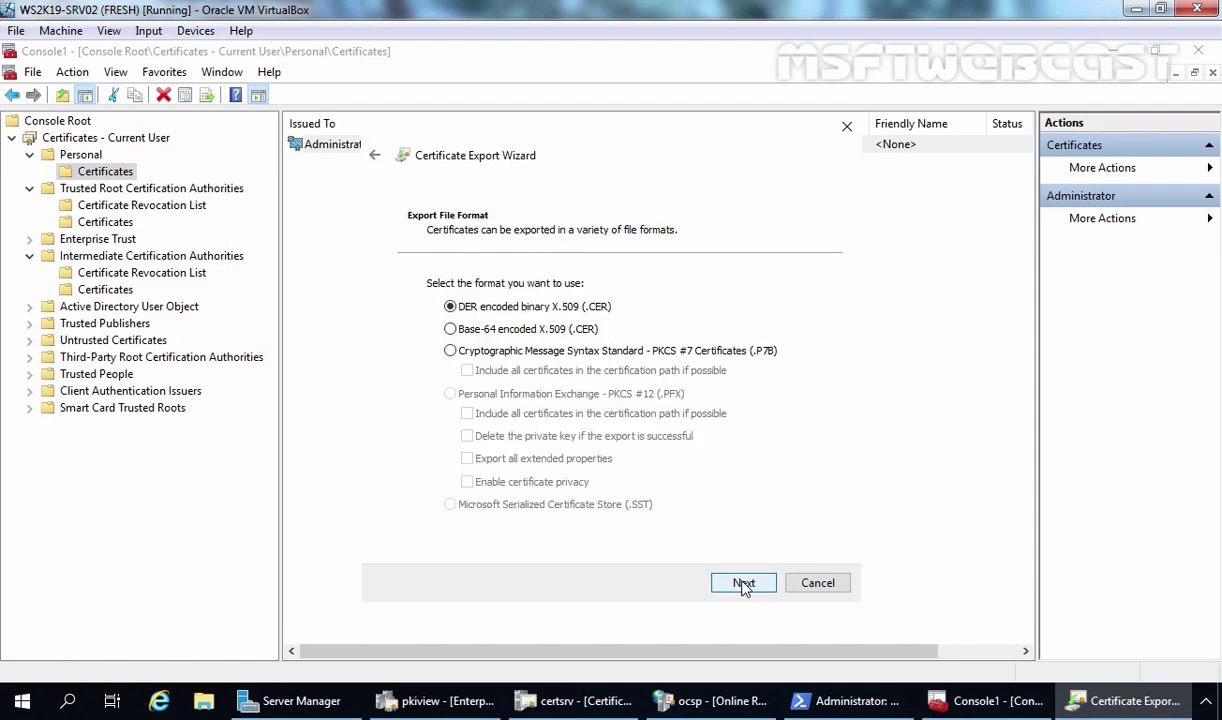
click(743, 583)
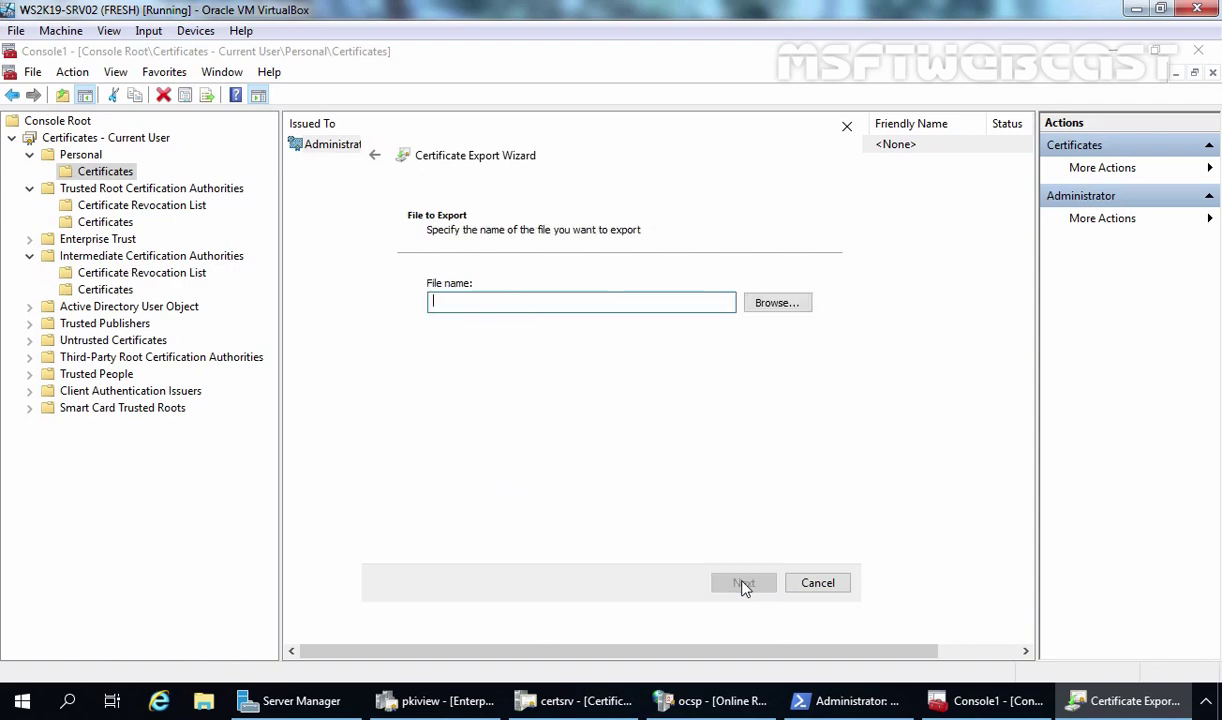
click(774, 304)
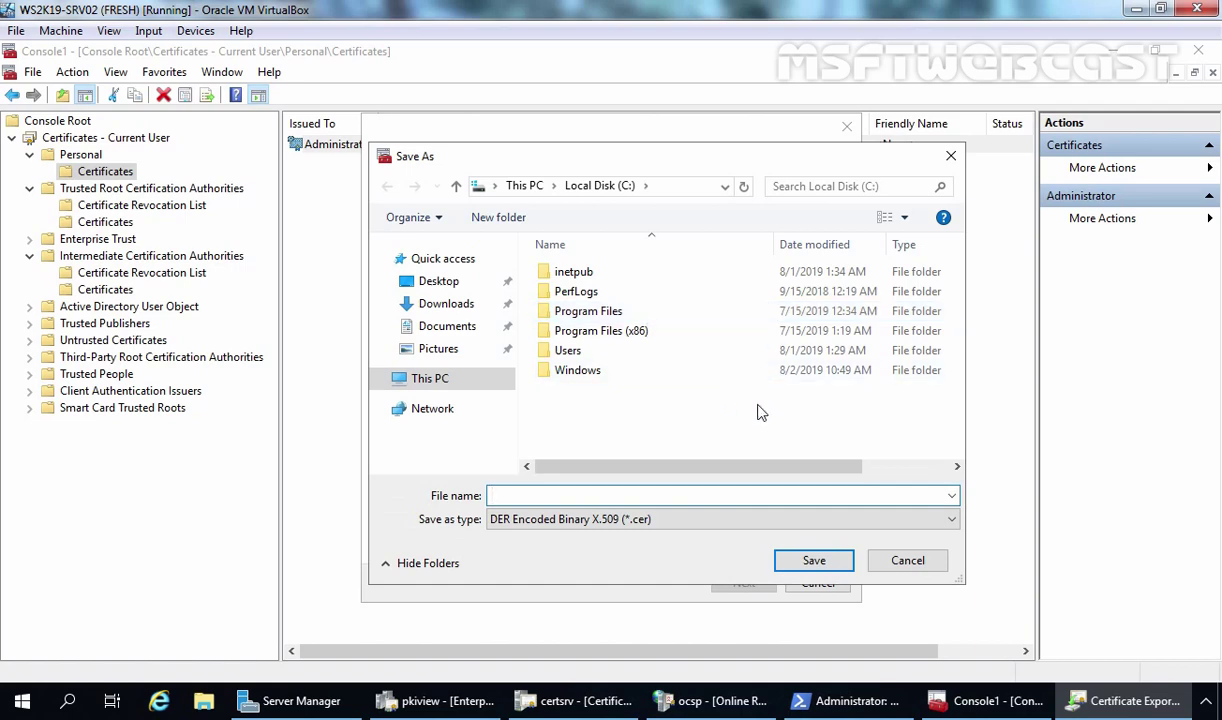
text(admin@mylab)
click(820, 565)
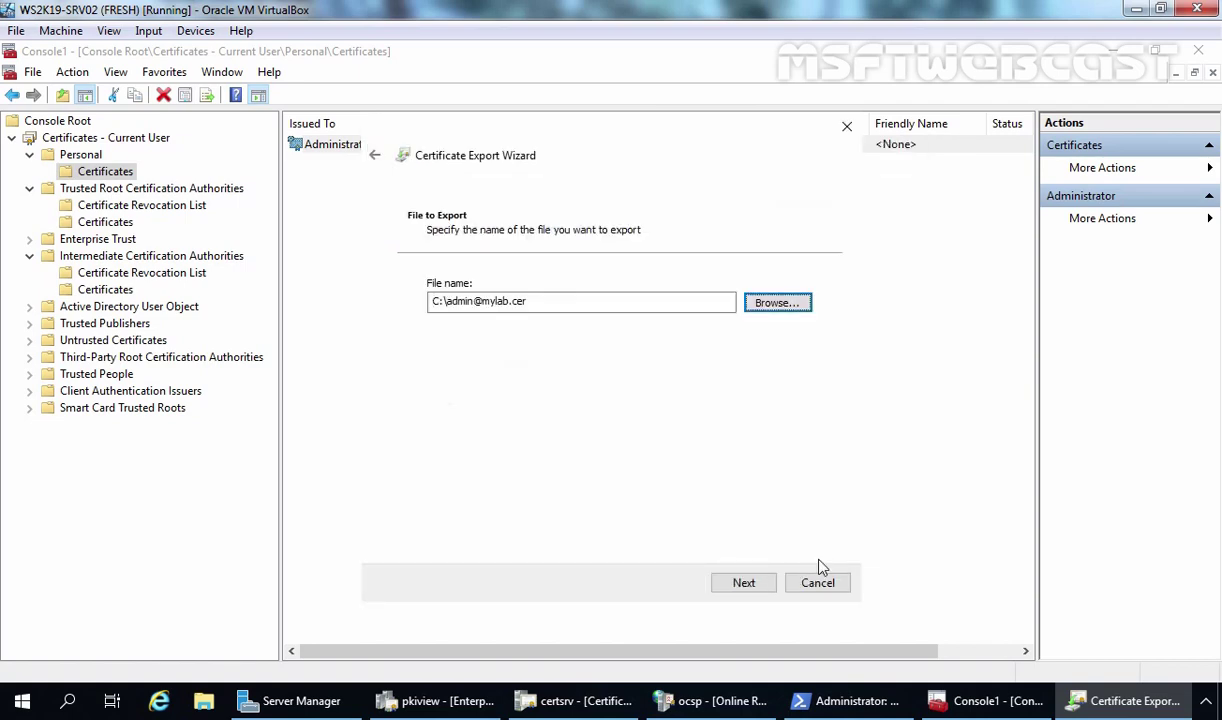
click(743, 583)
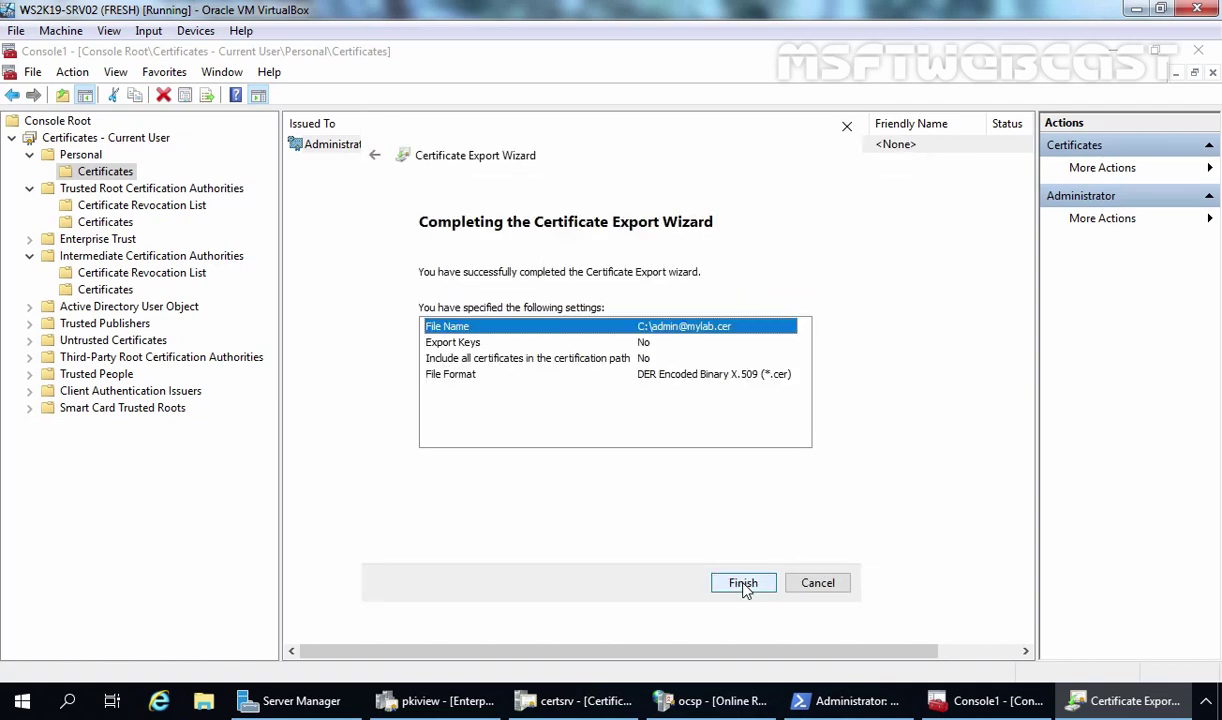
click(743, 587)
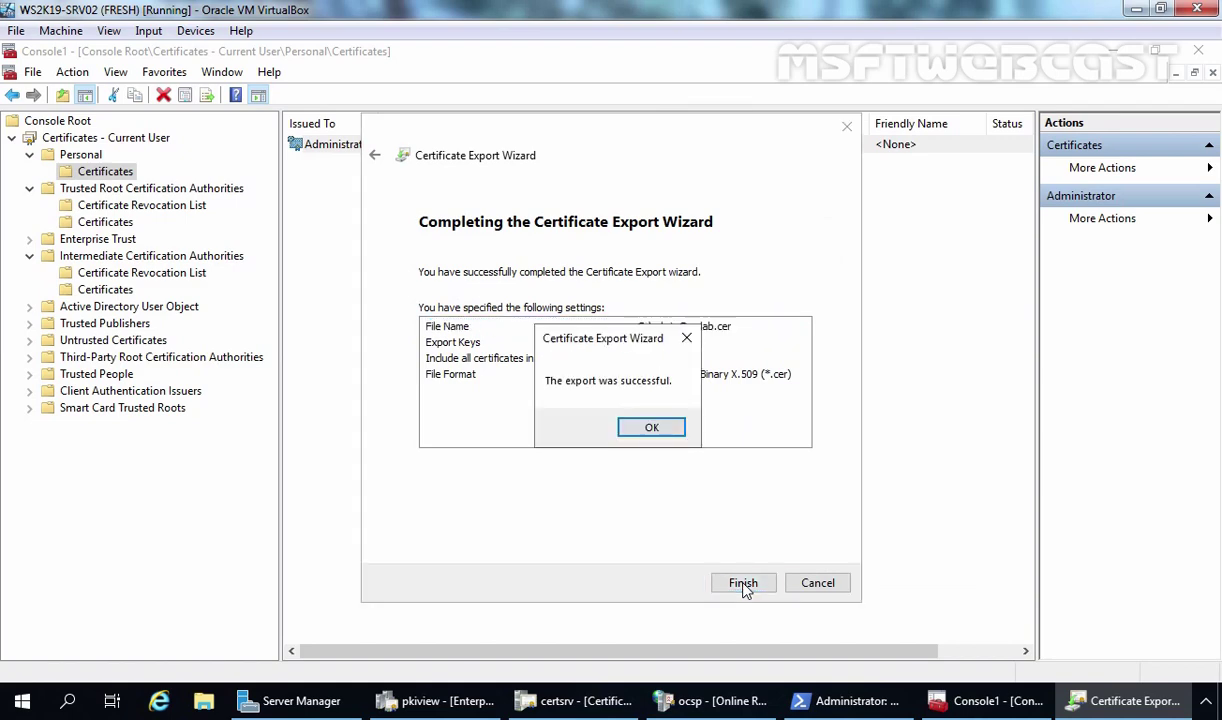
click(648, 427)
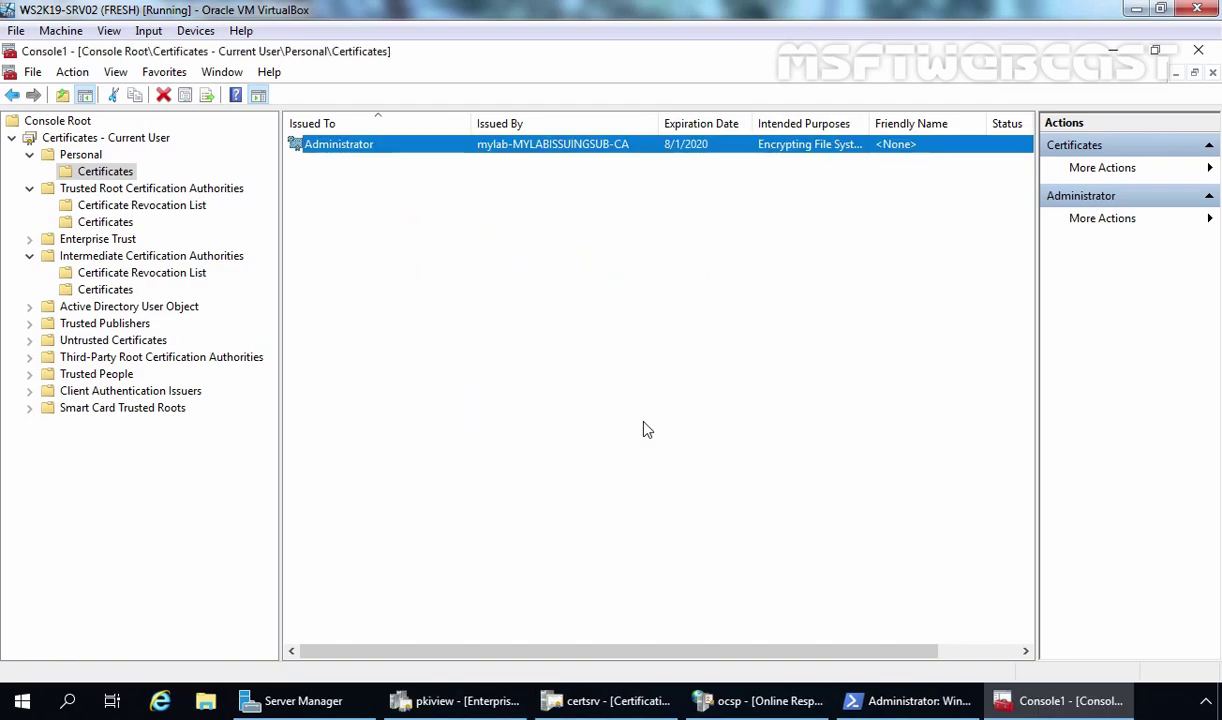
Minimize the open console windows and locate the exported admin@mylab certificate on Local Disk (C:) in File Explorer
click(1110, 58)
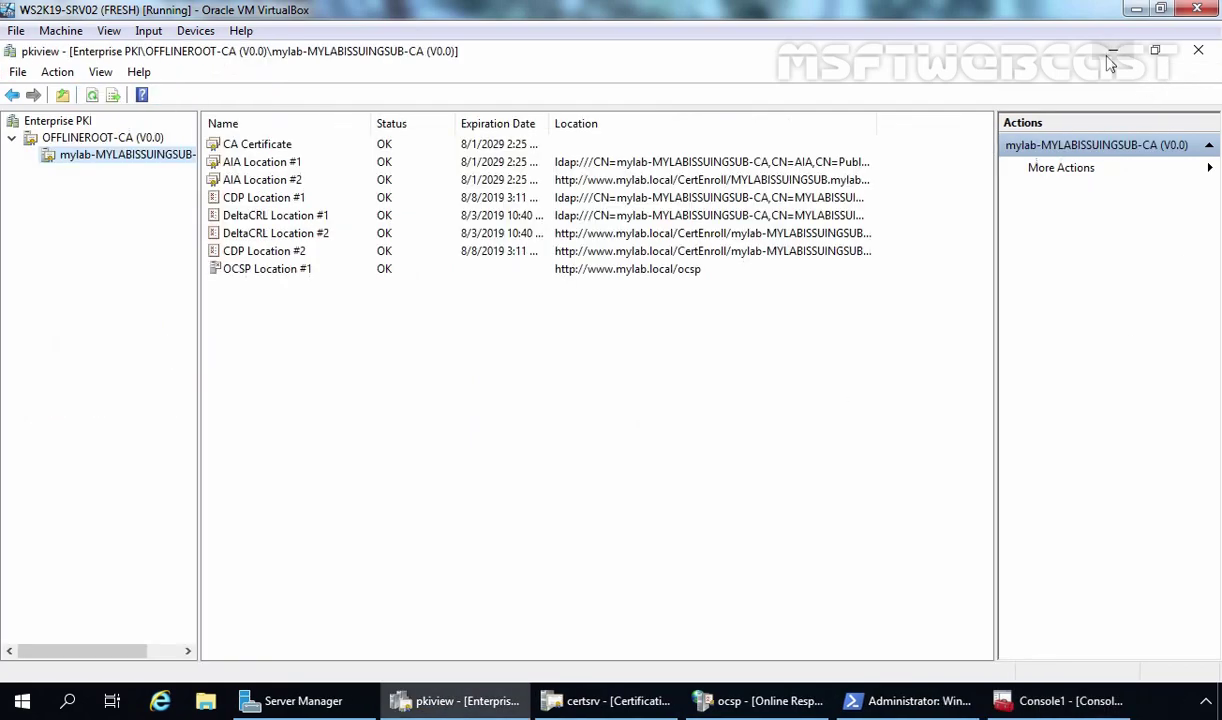
click(1112, 52)
click(1112, 52)
click(1113, 52)
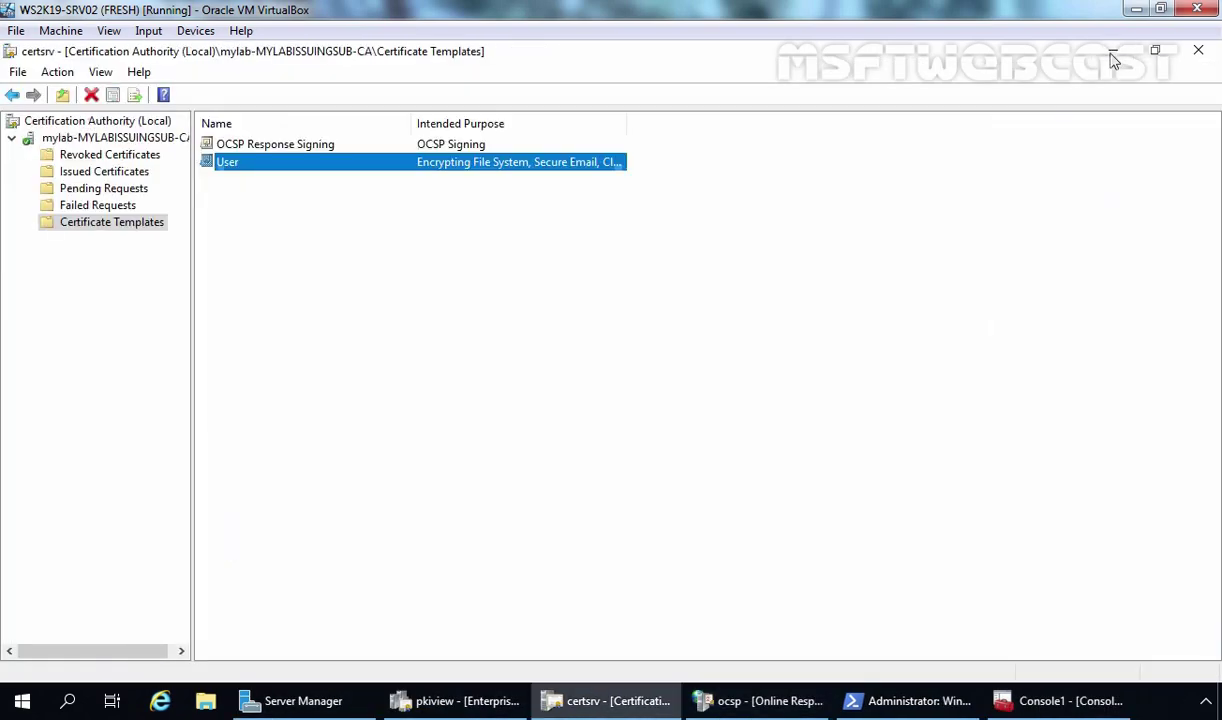
click(1112, 52)
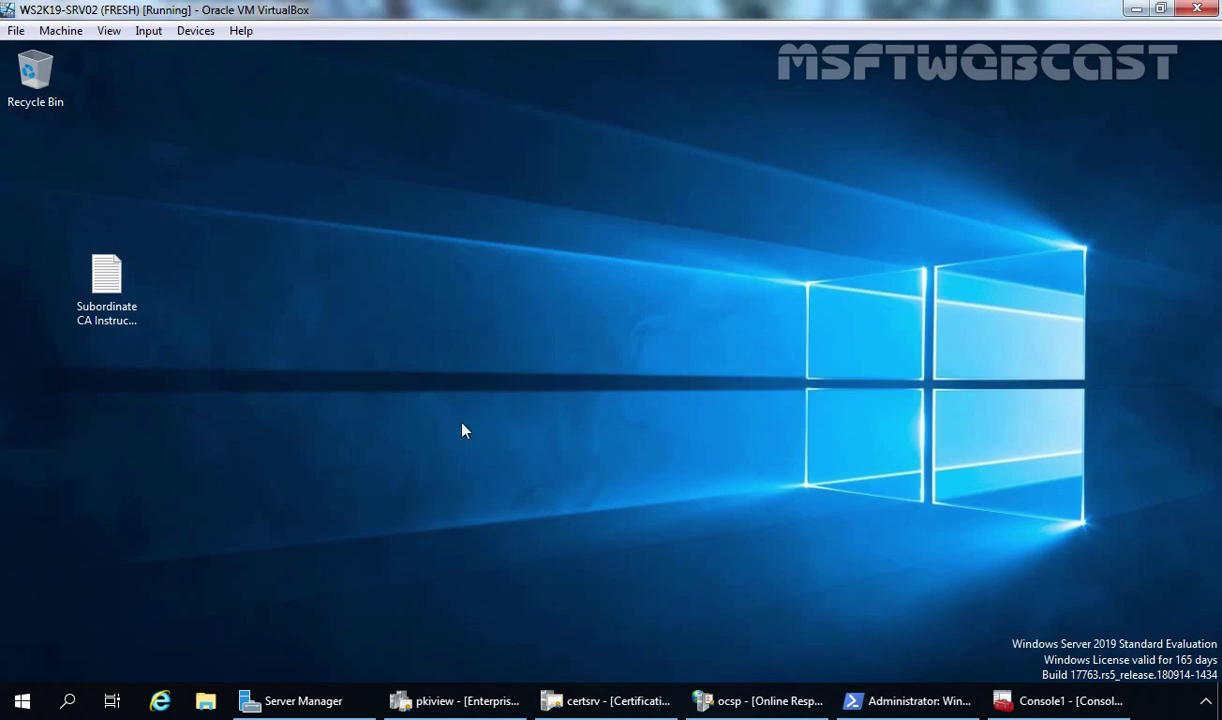
click(206, 700)
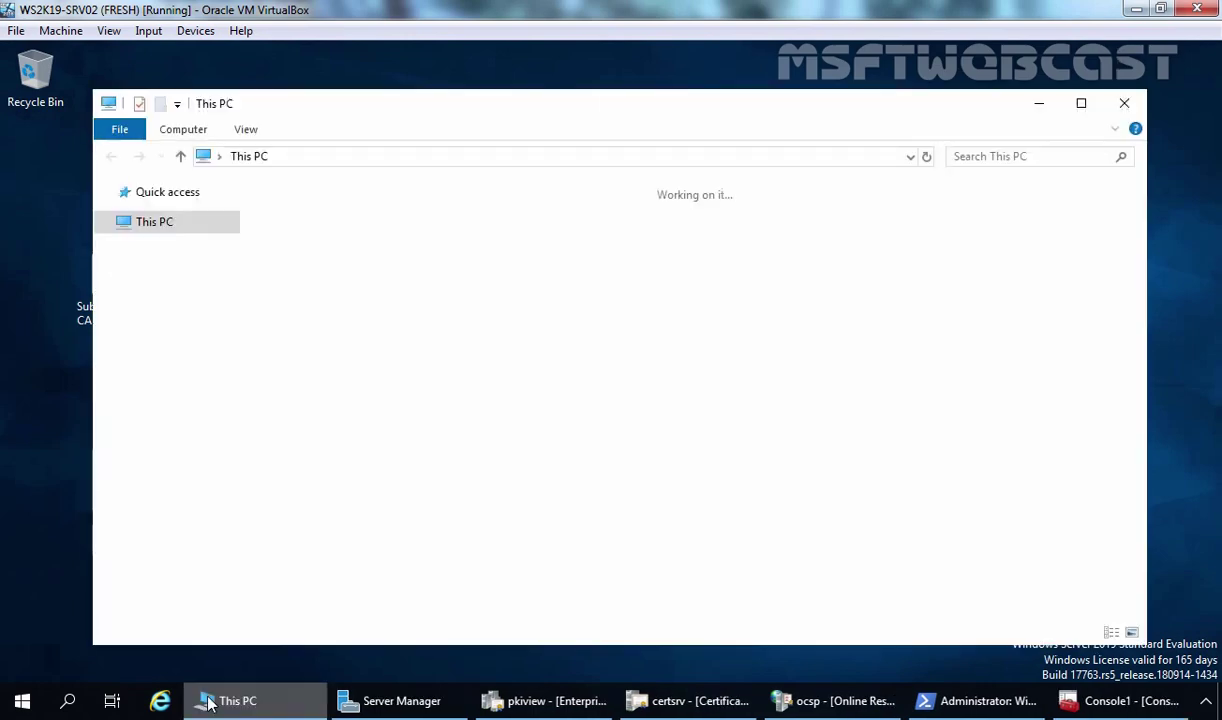
double_click(346, 403)
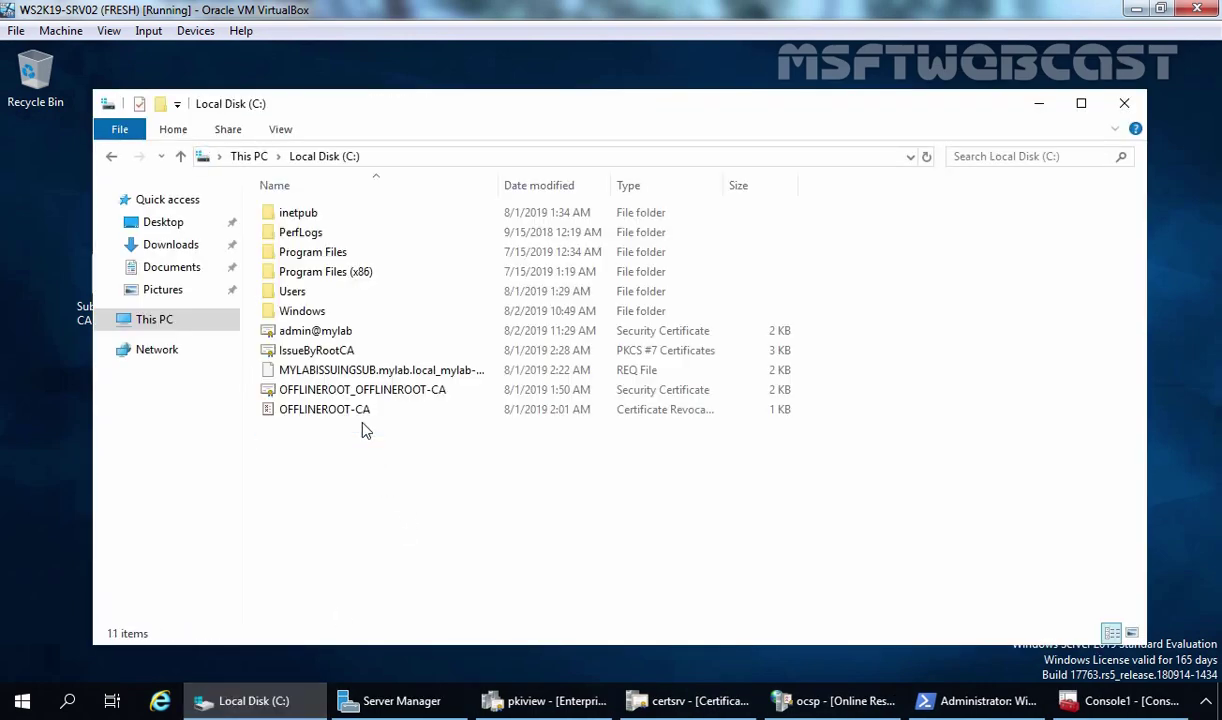
click(297, 335)
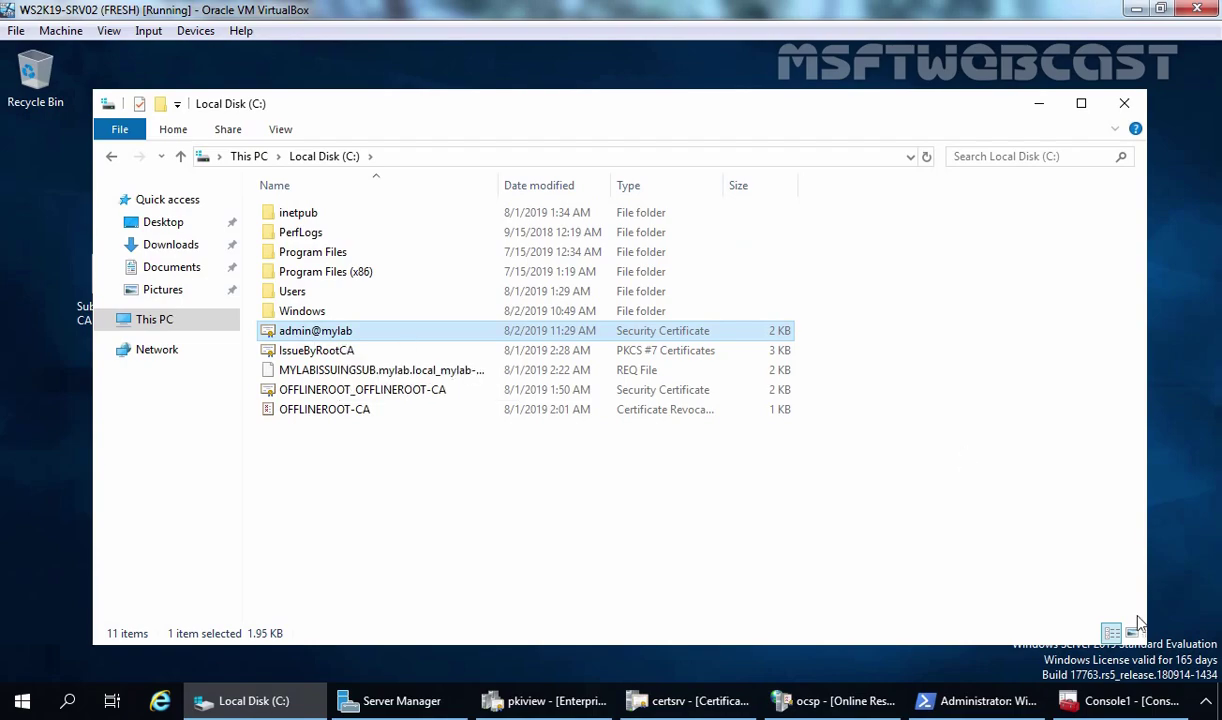
Switch to Windows PowerShell, clear the console and change to the root of the C: drive
click(975, 701)
text(cls)
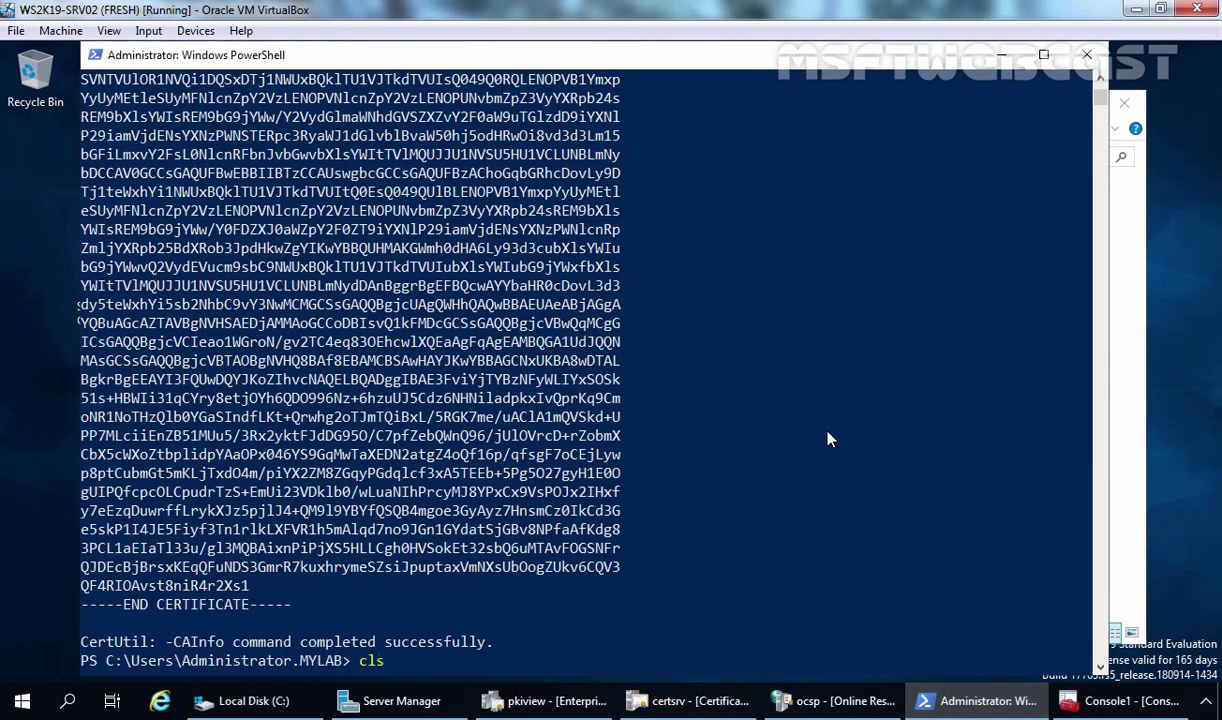
key(Return)
text(cd\)
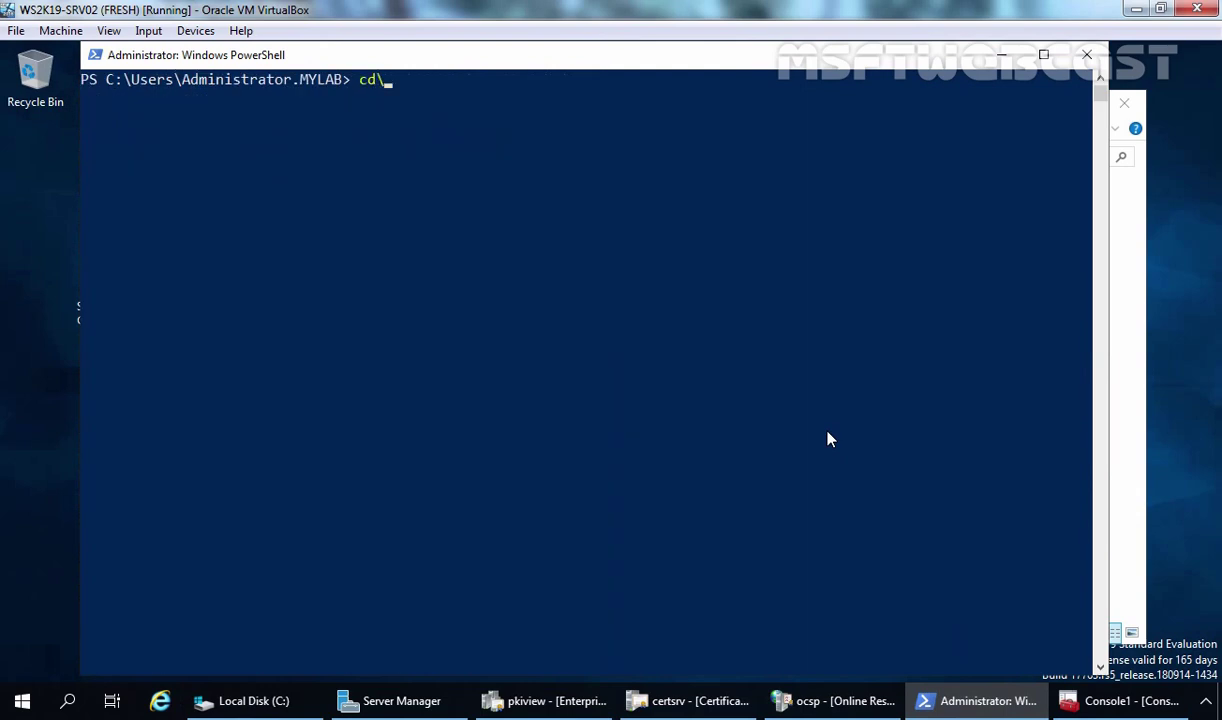
key(Return)
text(certutil)
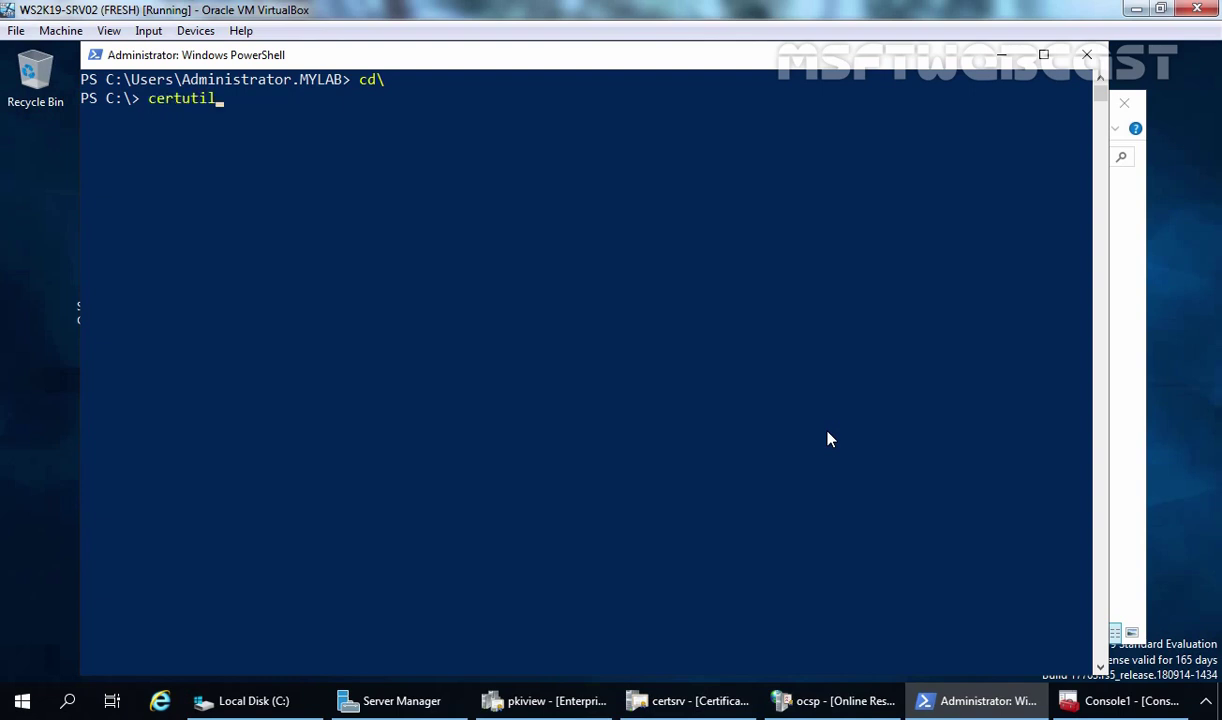
text( -url)
text(adm)
key(Tab)
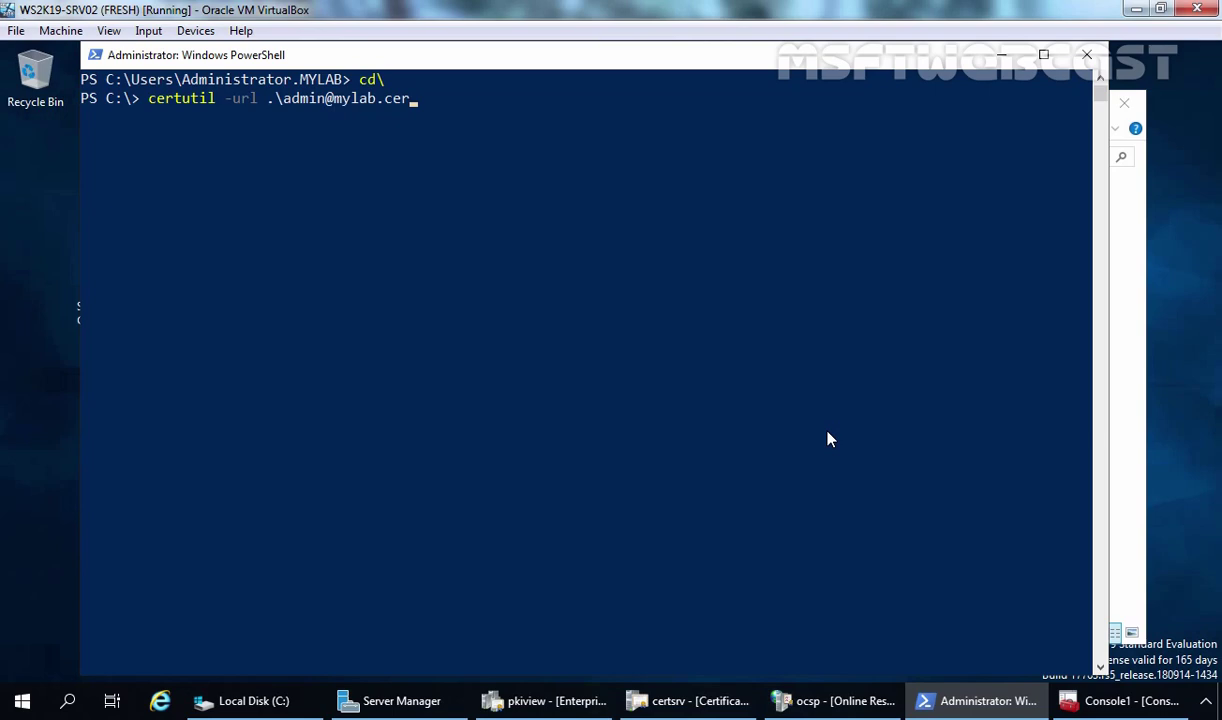
key(Return)
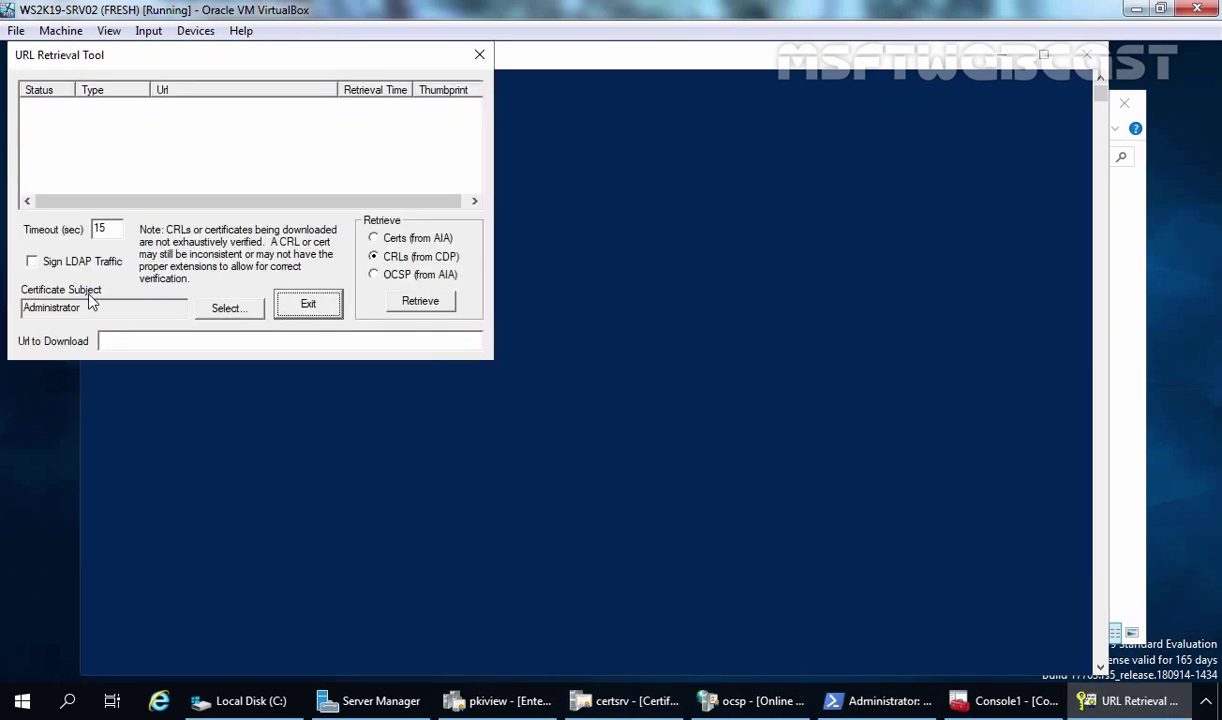
drag(97, 306, 5, 307)
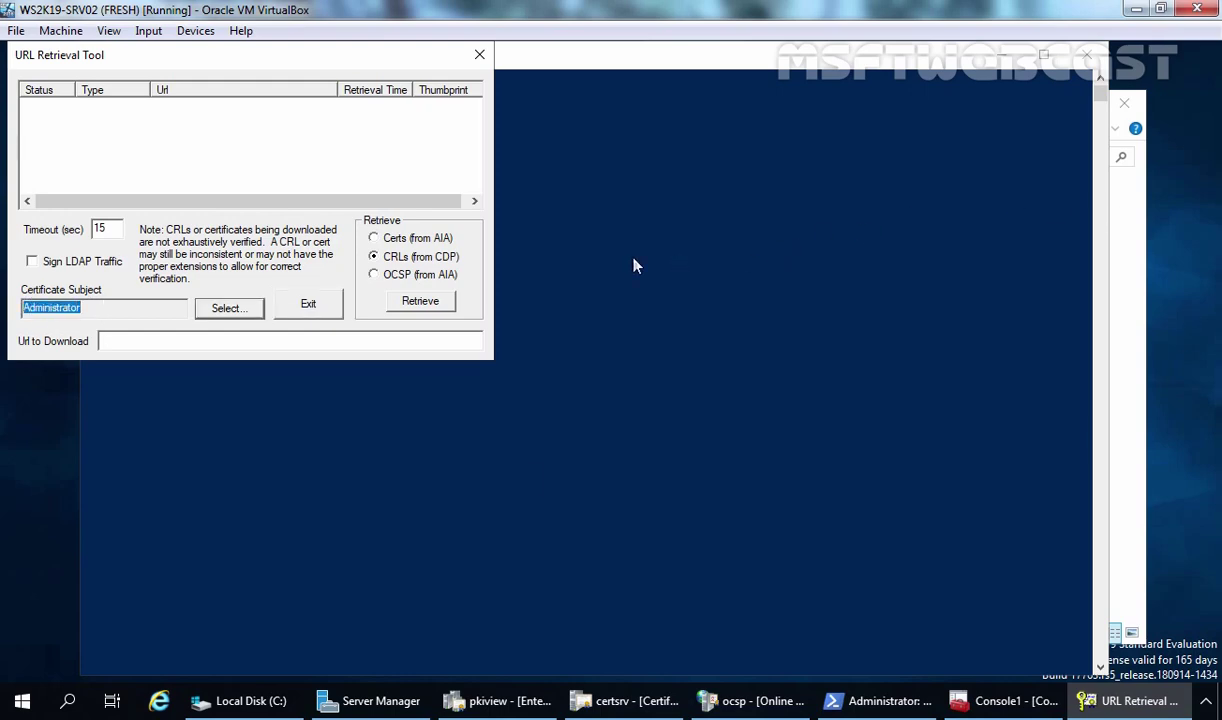
Retrieve the certificates from AIA and the CRLs from CDP to check their verification status
click(383, 238)
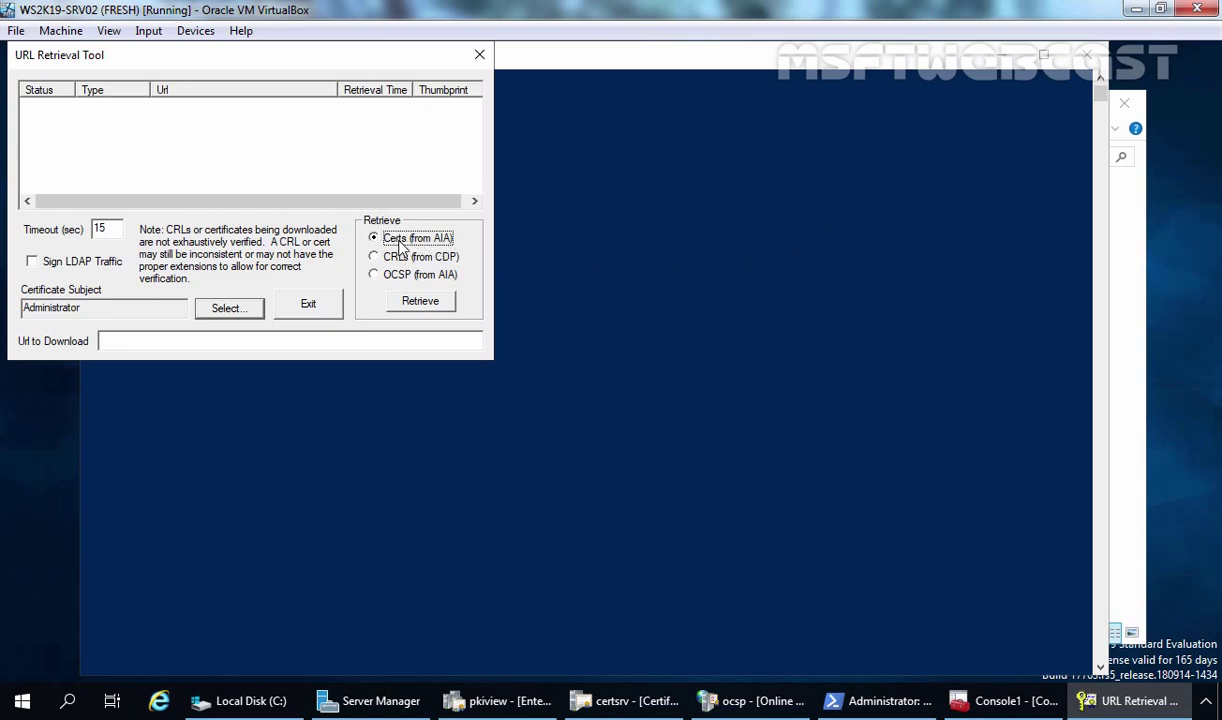
click(422, 306)
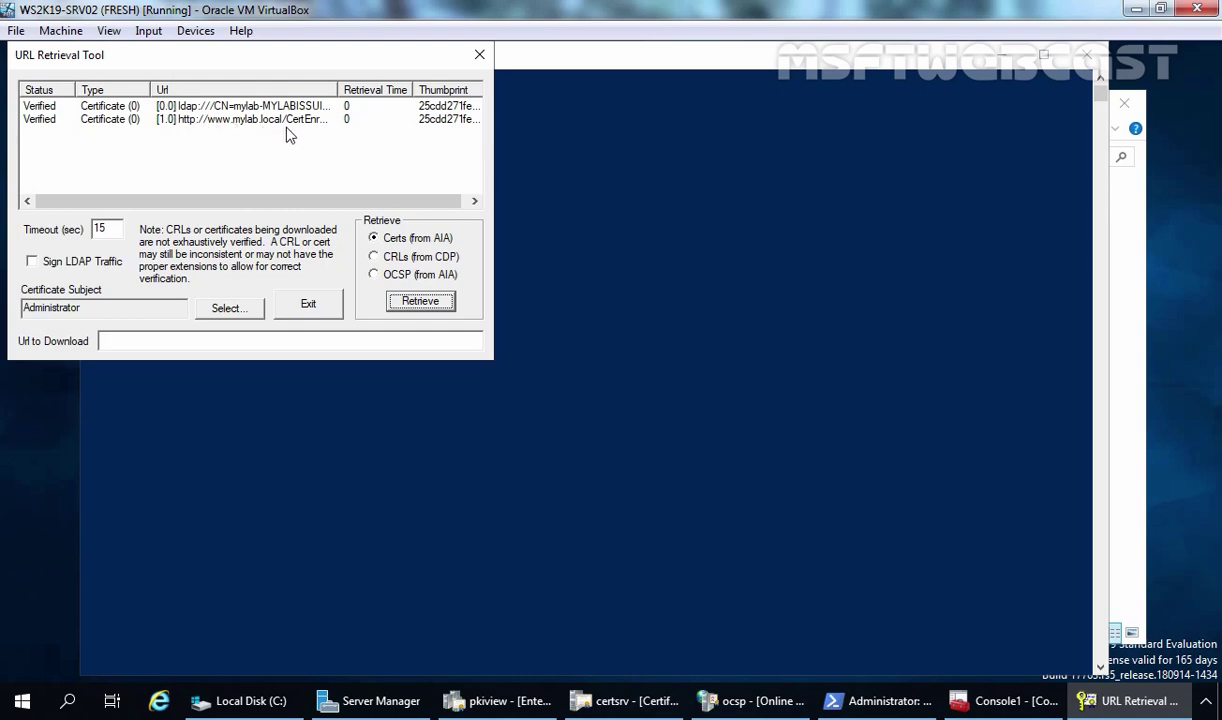
click(375, 257)
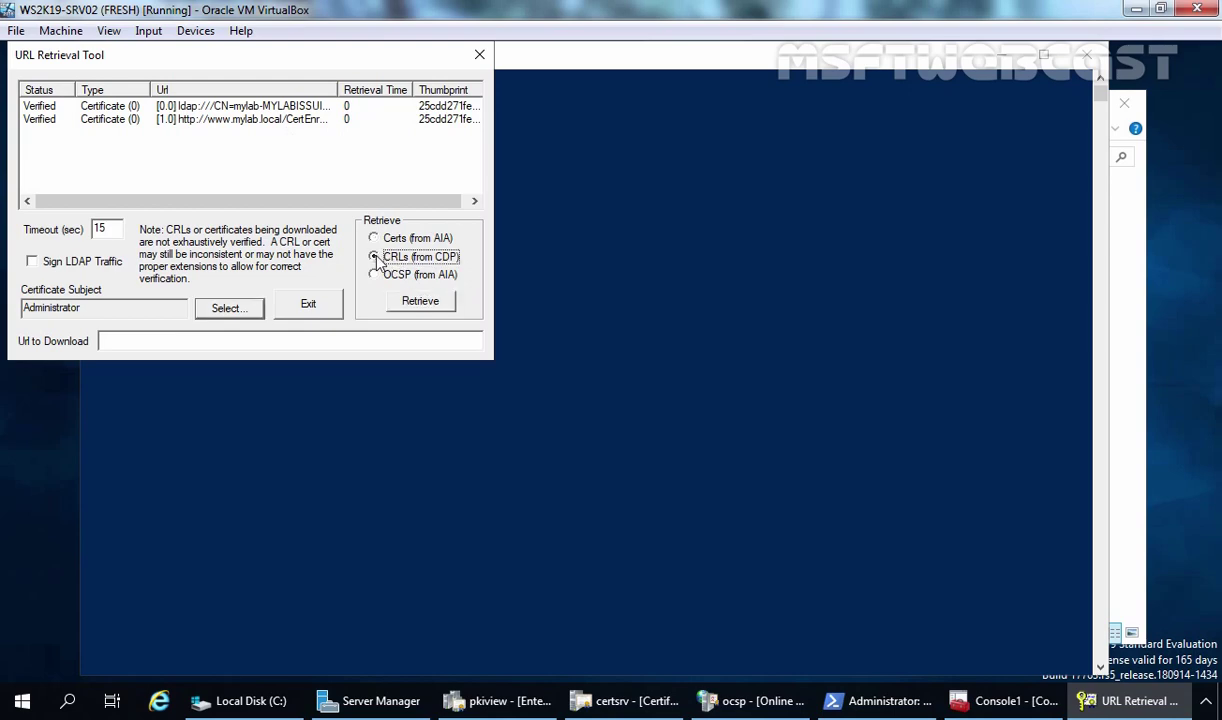
click(421, 305)
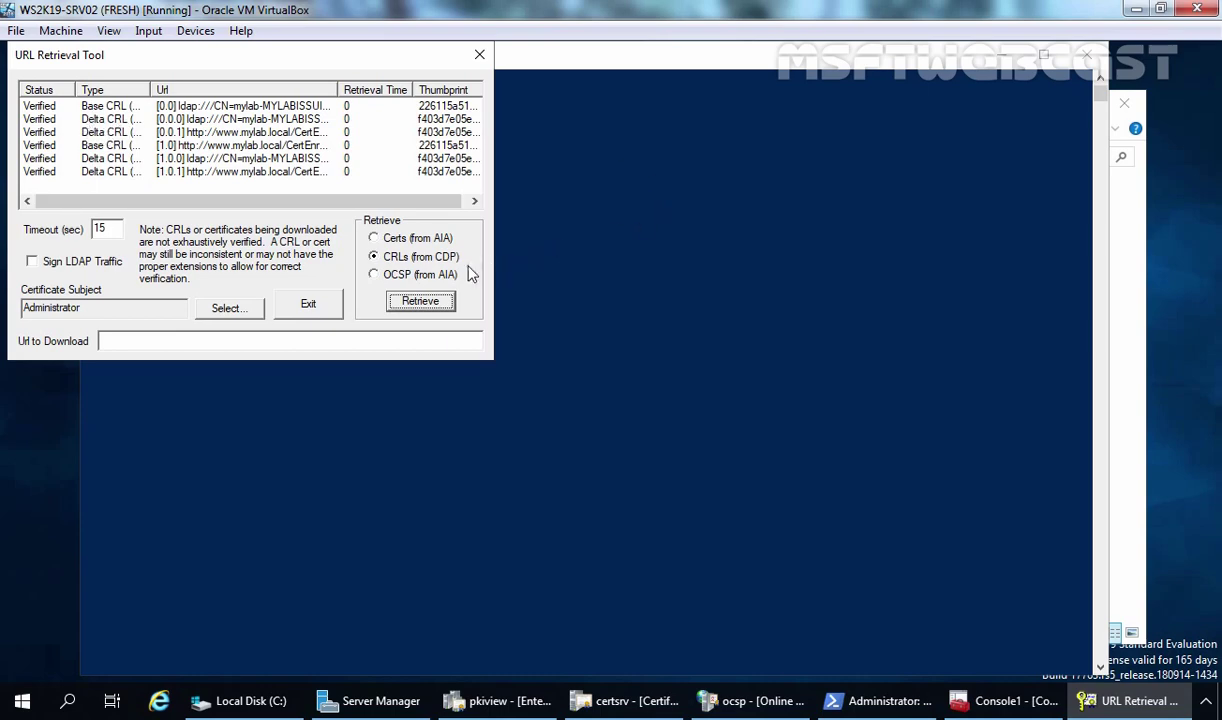
Retrieve the OCSP status from AIA, check its verification, and close the URL Retrieval Tool
click(420, 276)
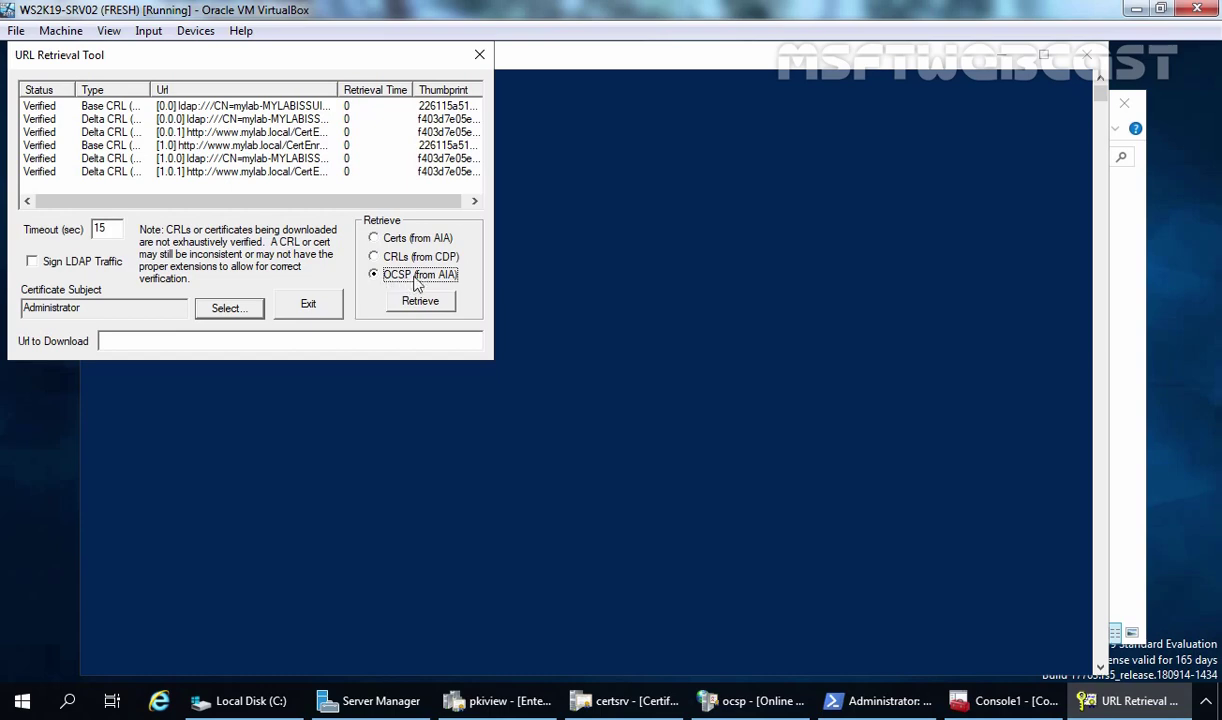
click(420, 303)
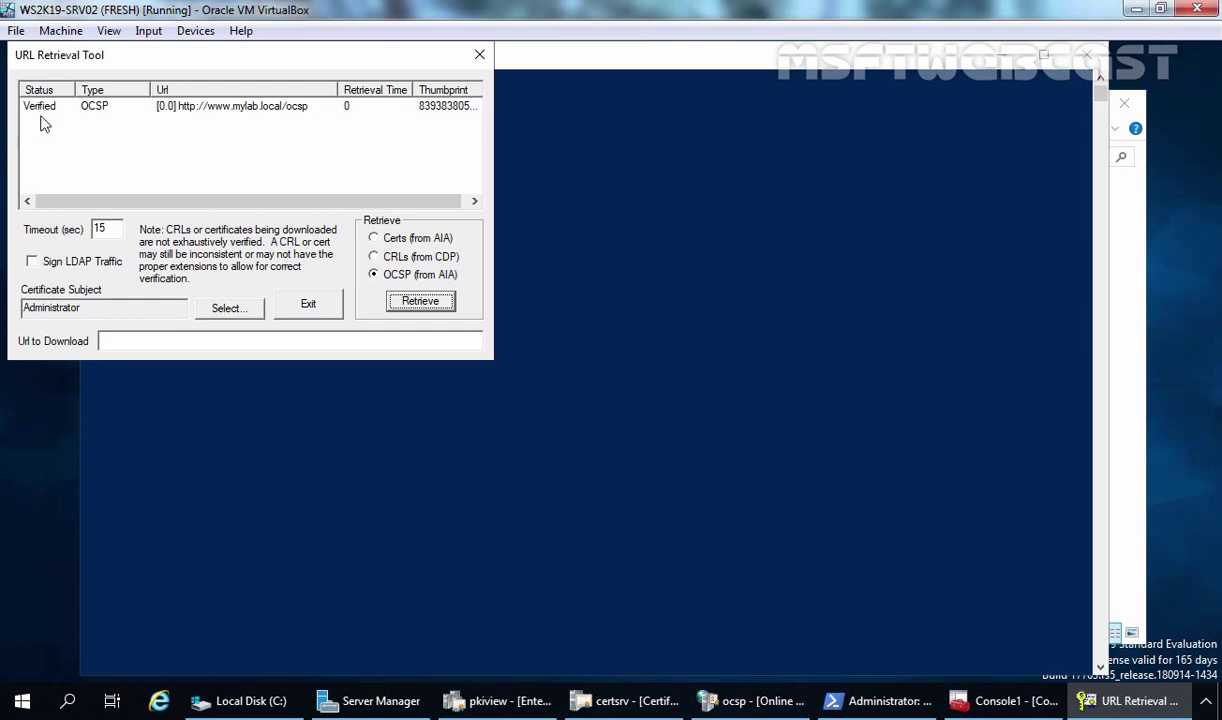
click(480, 55)
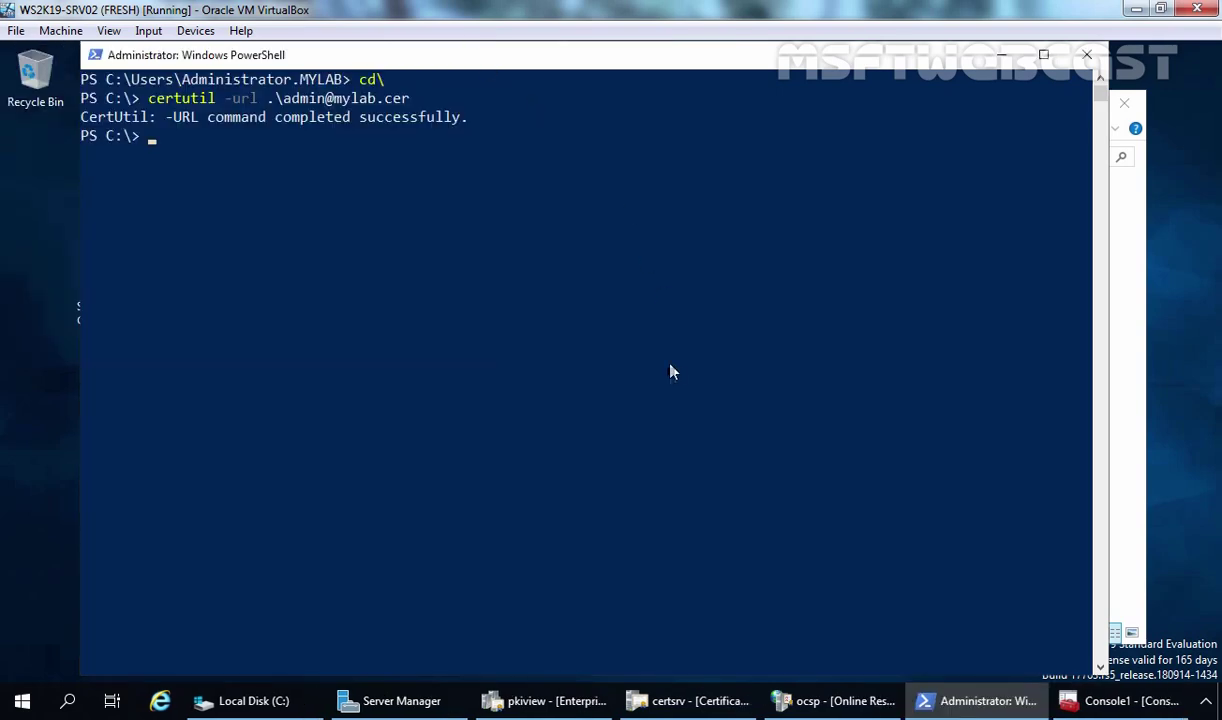
Switch to the Certification Authority console, select the User certificate among the Issued Certificates and widen the Serial Number column to fit
click(689, 704)
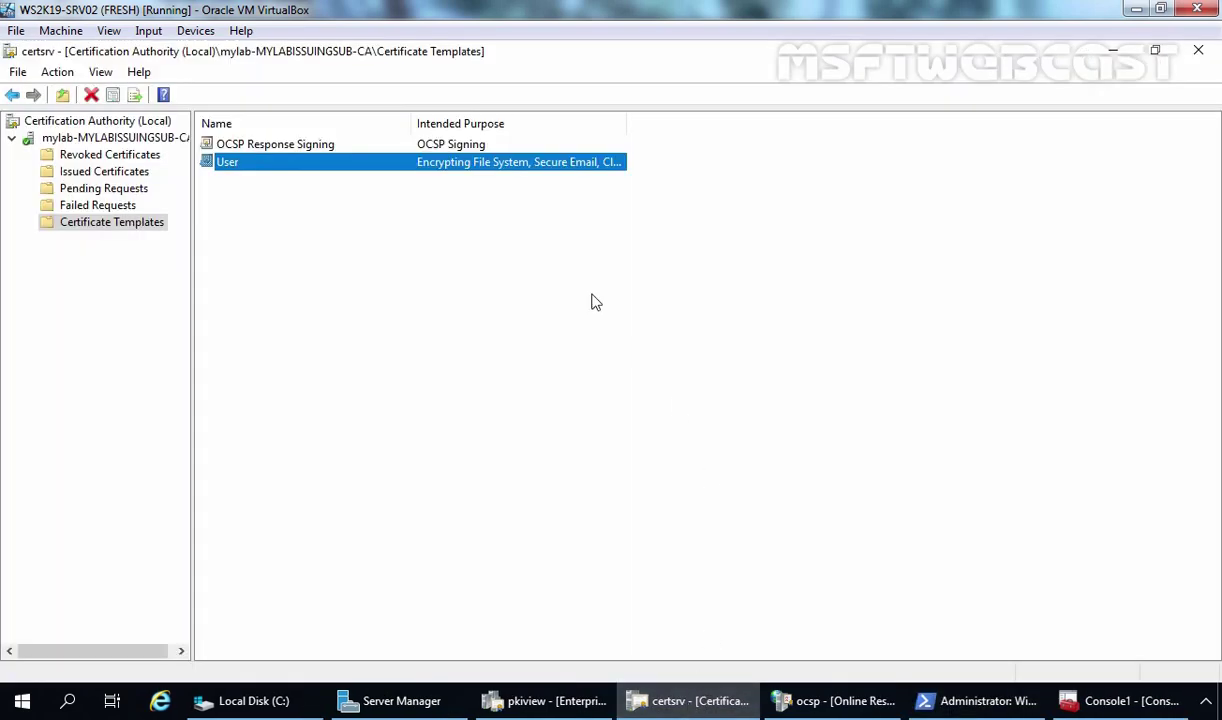
click(88, 173)
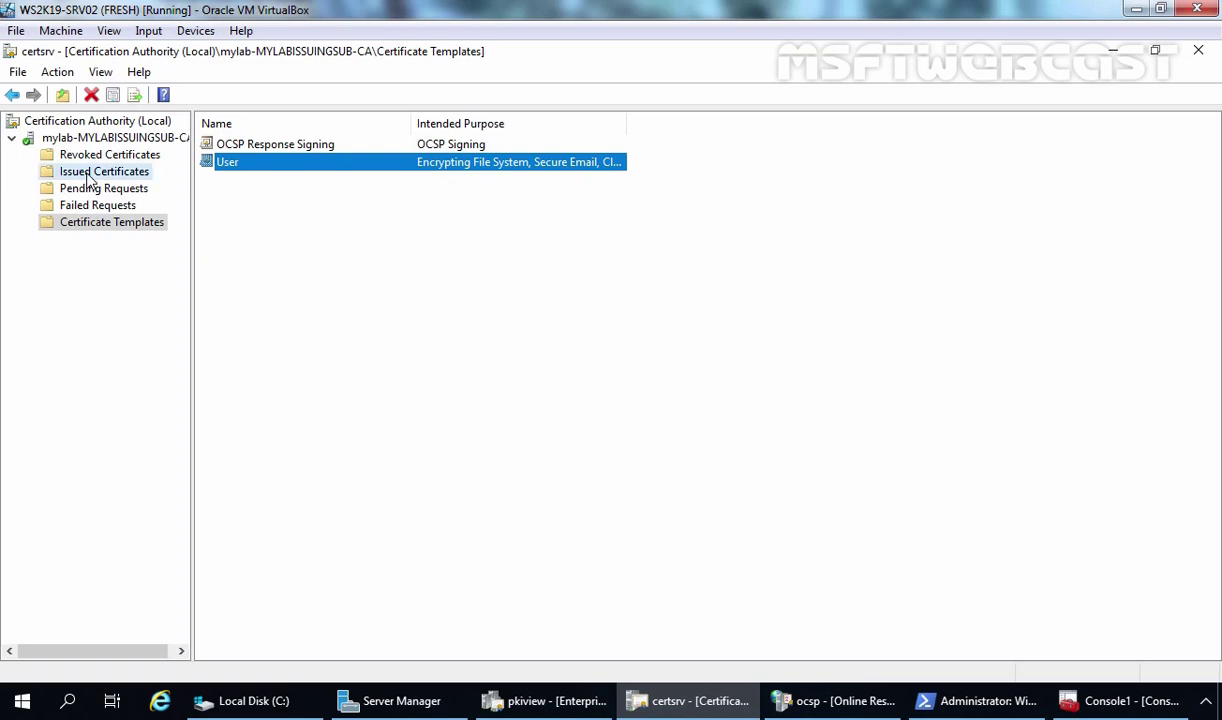
click(423, 184)
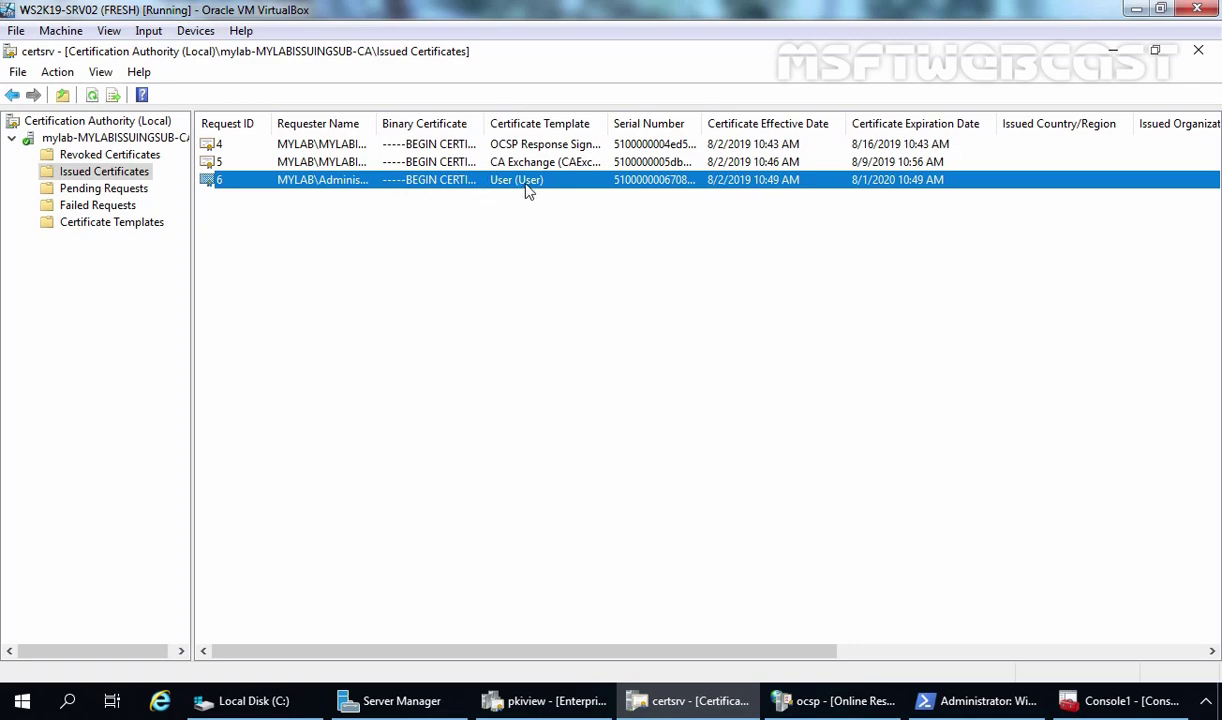
double_click(701, 123)
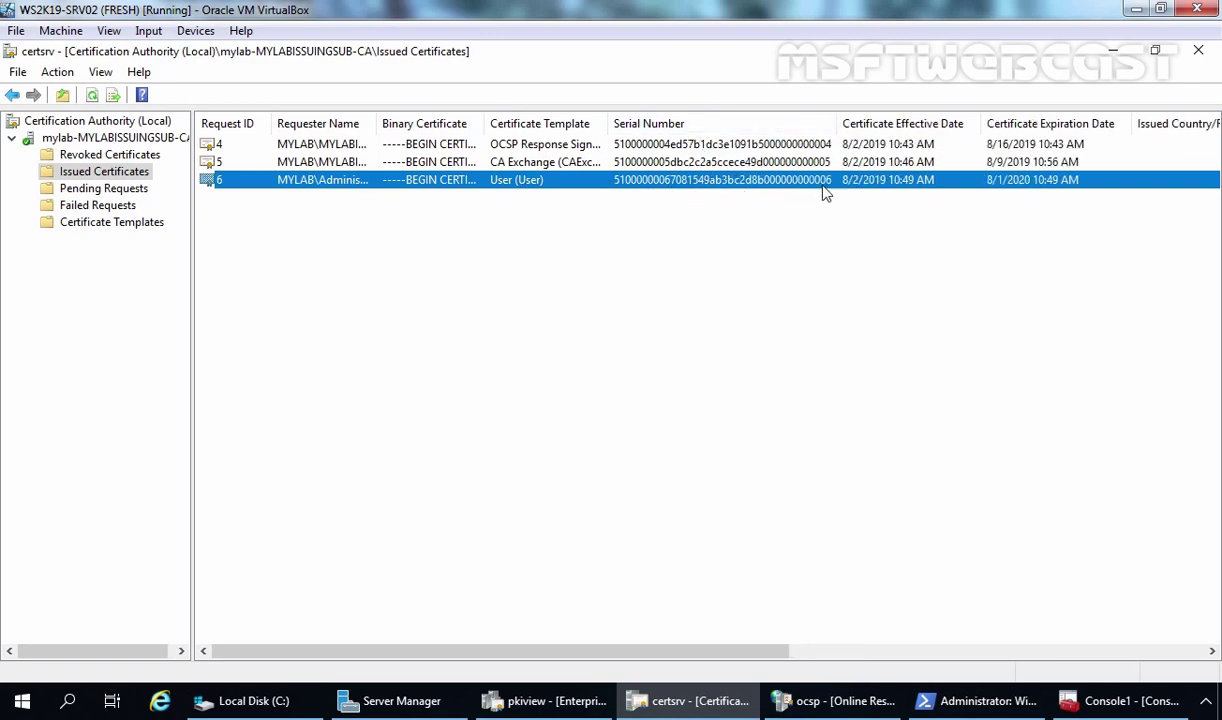
Open the Administrator certificate's details in Console1, compare its serial number with the issued User certificate, then close the certificate and minimize the console
click(1130, 708)
drag(614, 60, 622, 364)
double_click(522, 426)
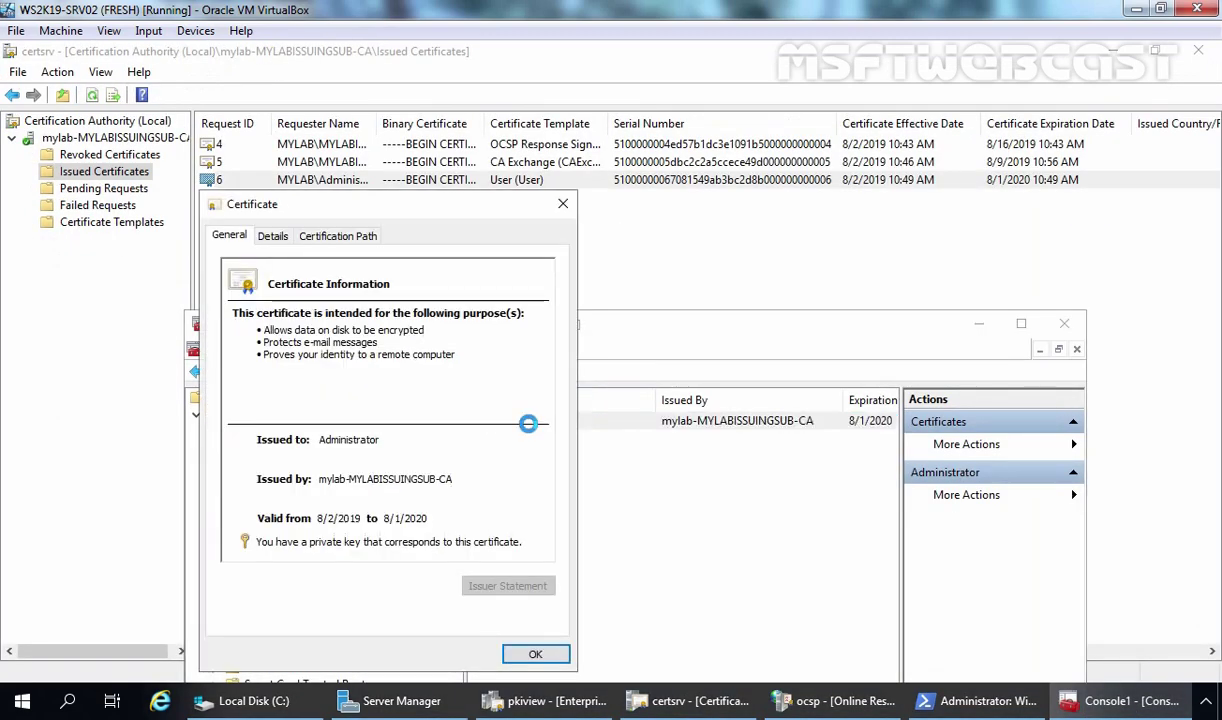
click(280, 238)
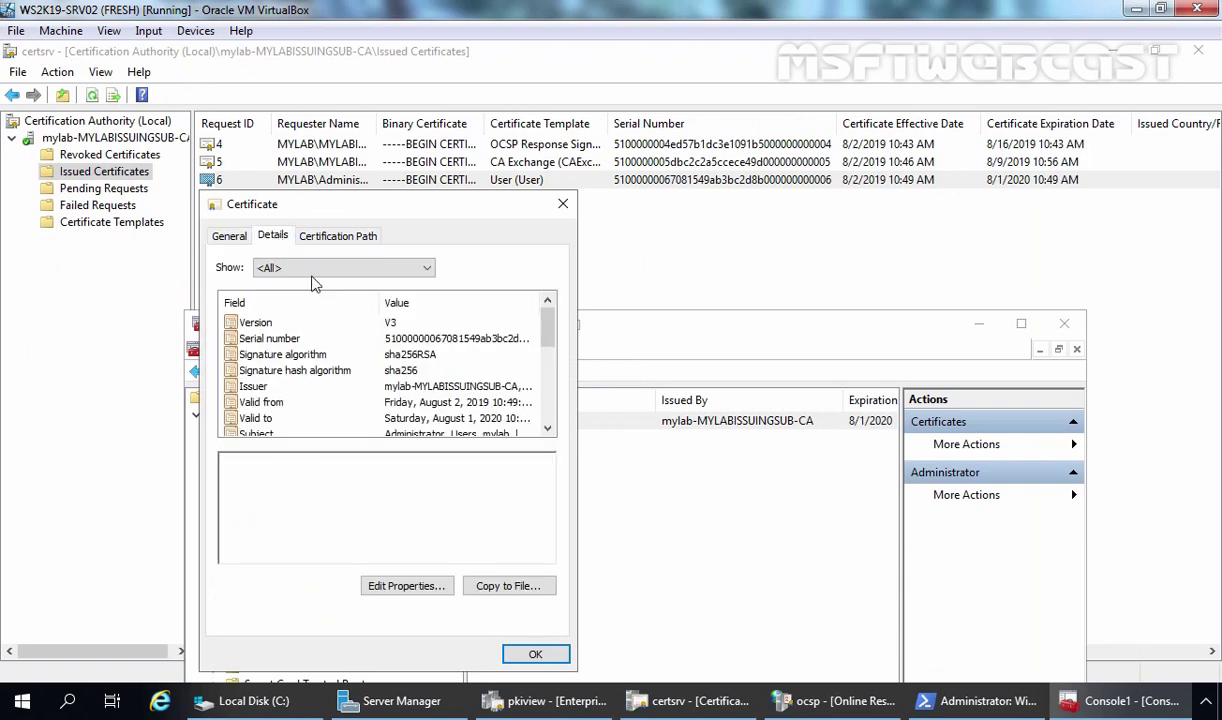
click(410, 342)
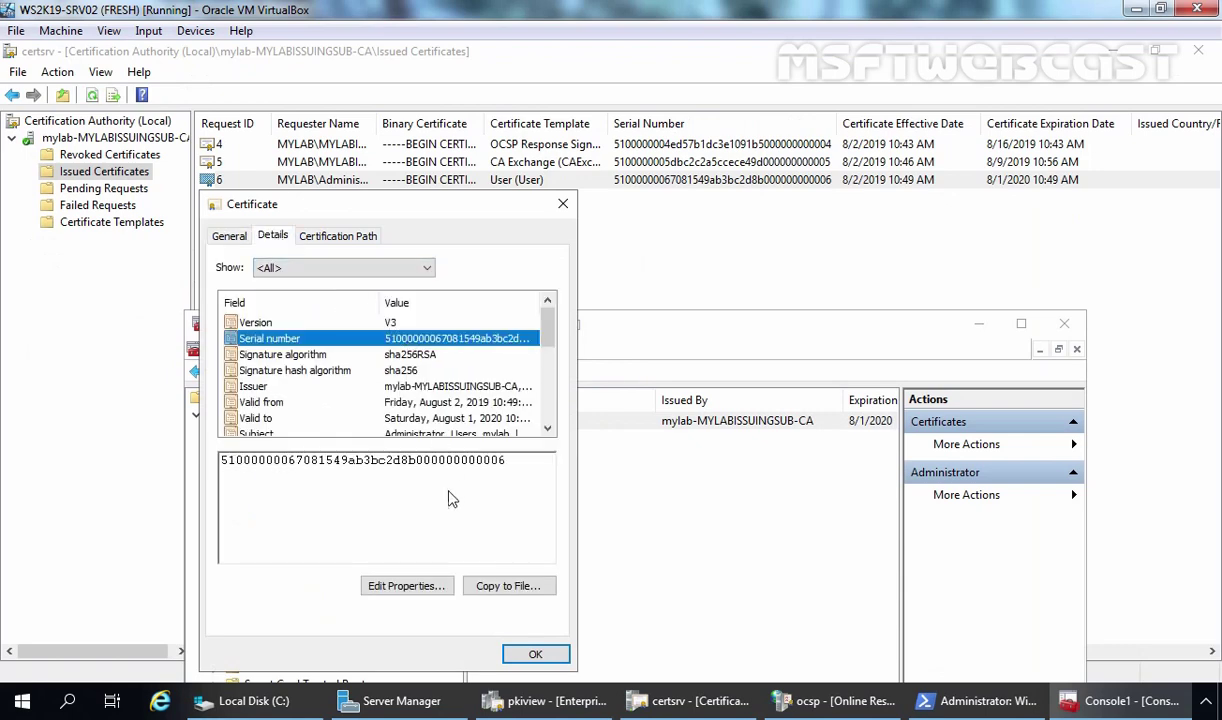
click(519, 462)
drag(519, 462, 196, 461)
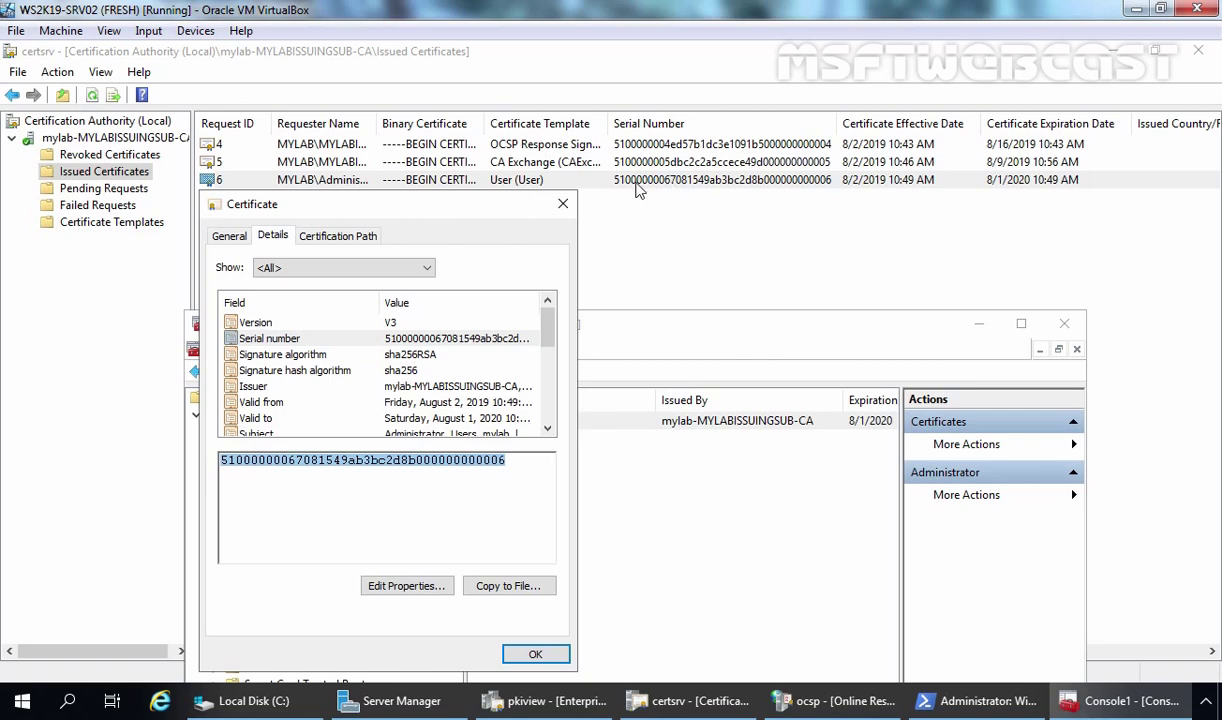
click(563, 207)
click(979, 325)
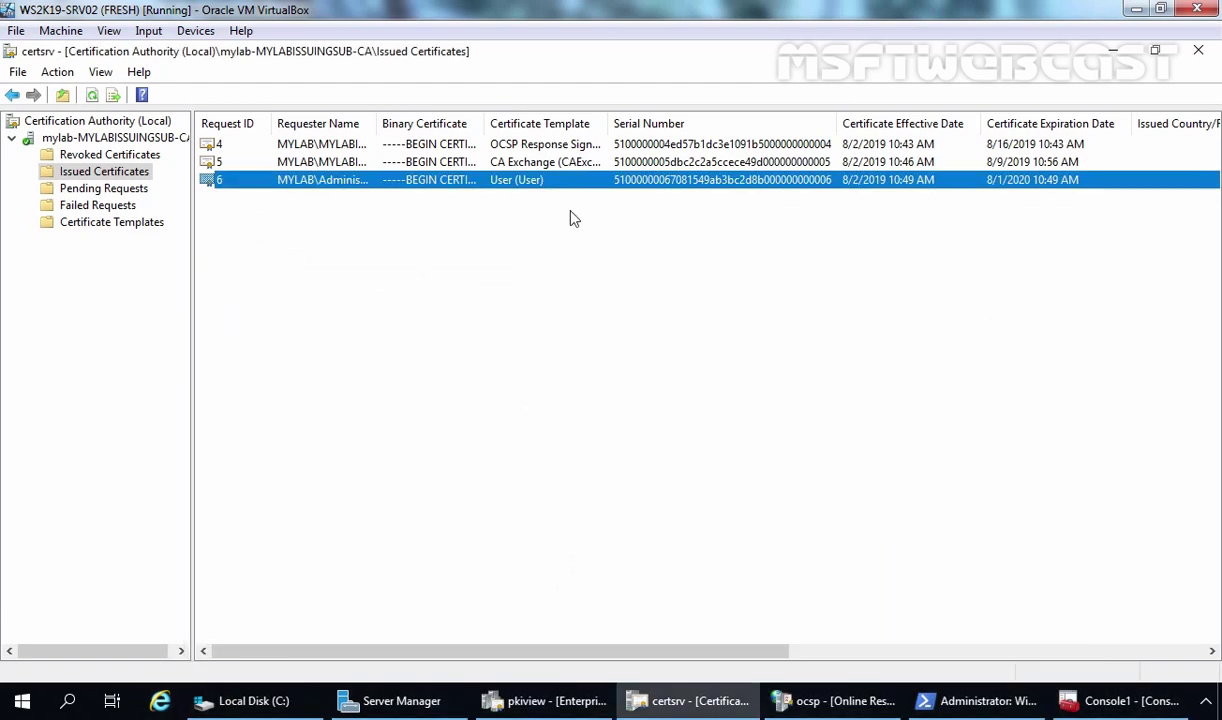
Revoke the issued User certificate with the reason code Unspecified and check its entry under Revoked Certificates
right_click(434, 184)
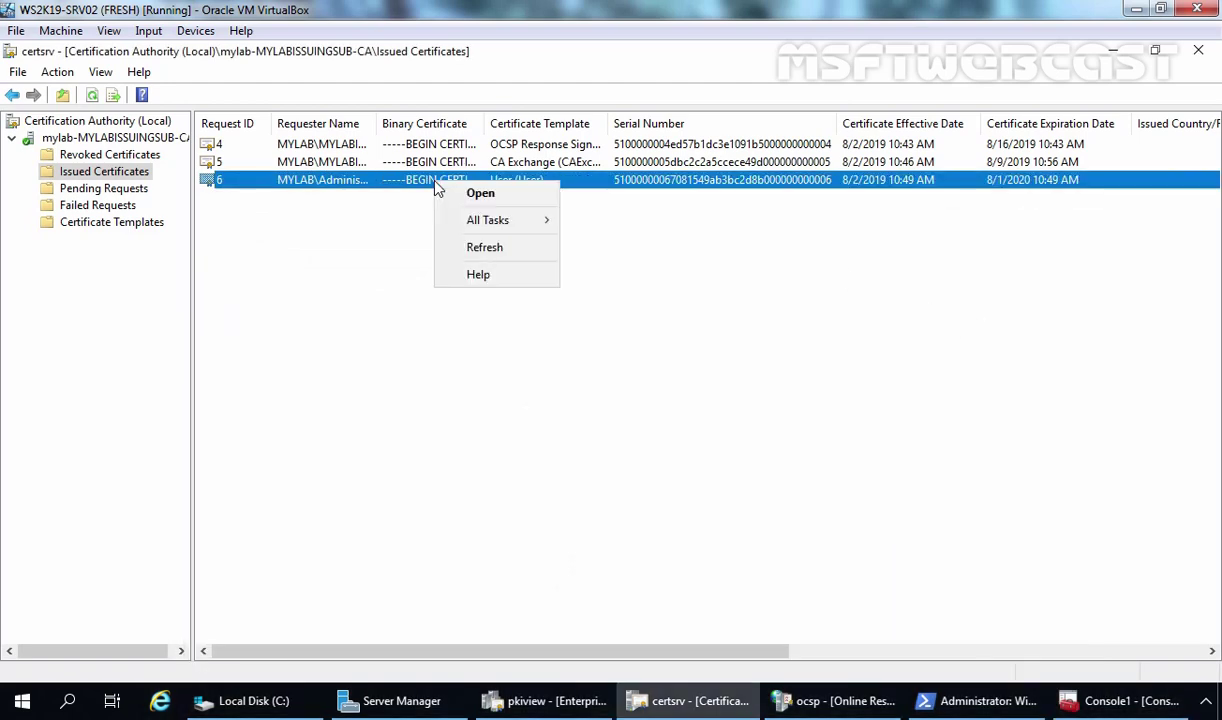
mouse_move(490, 222)
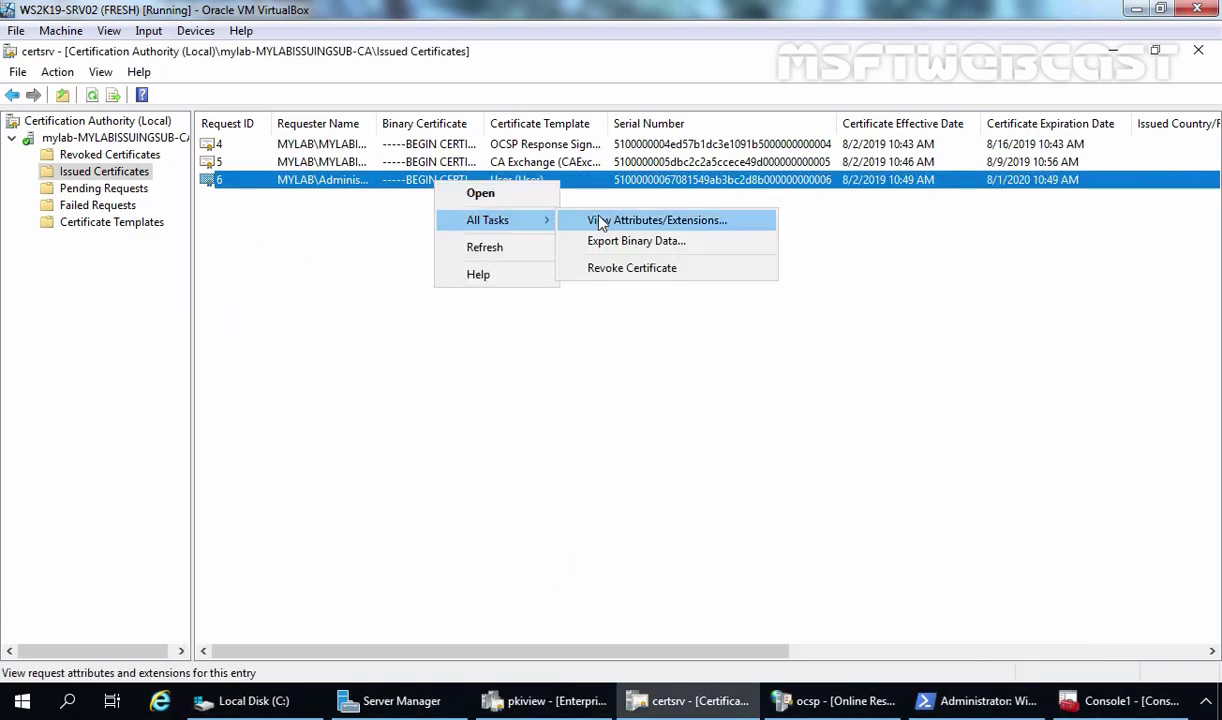
click(617, 270)
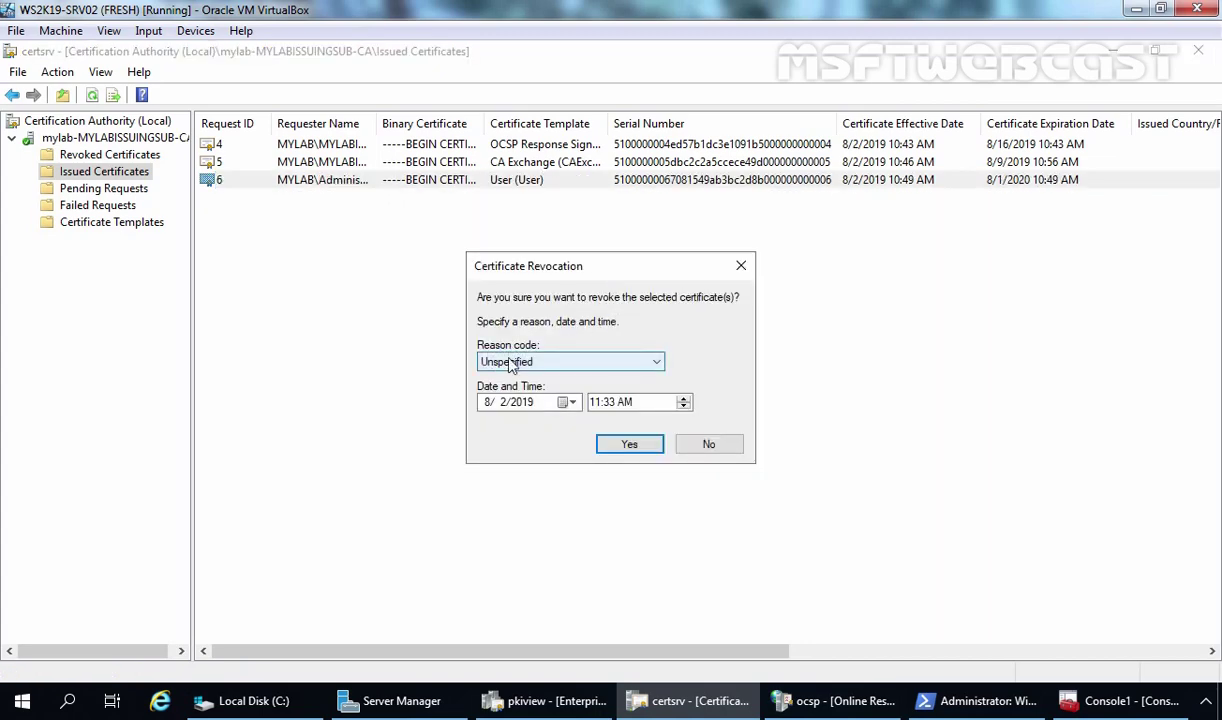
click(623, 452)
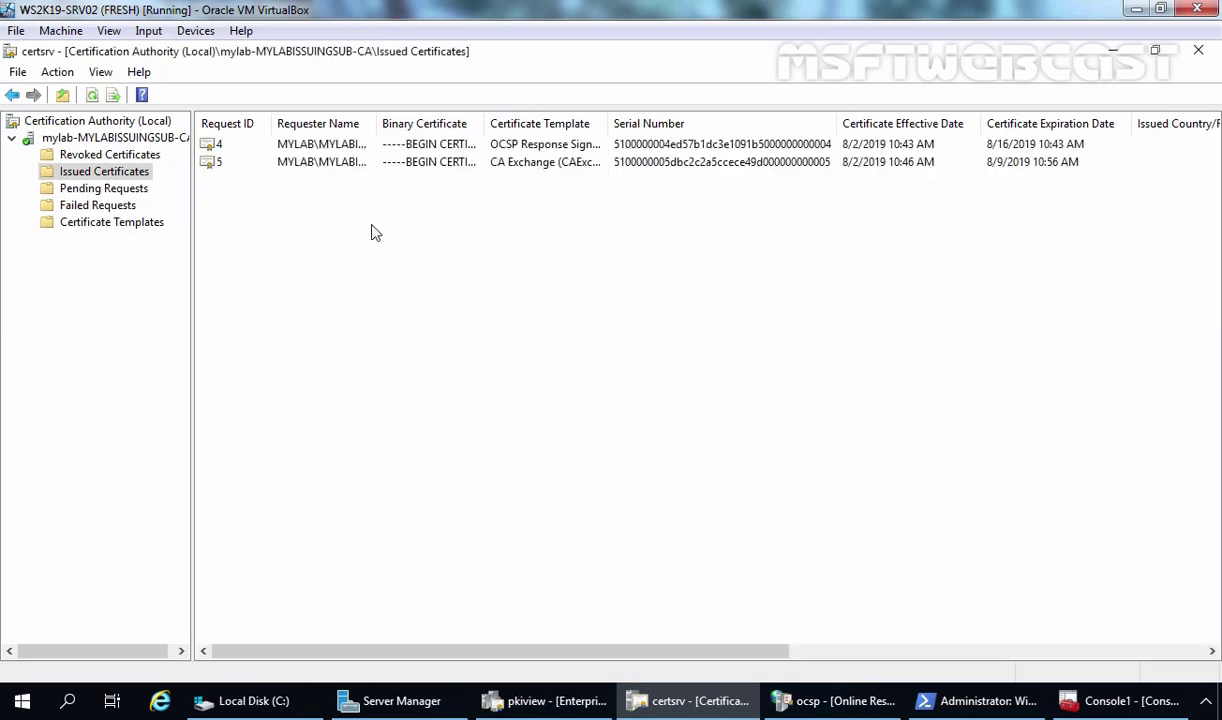
click(101, 158)
drag(570, 265, 340, 163)
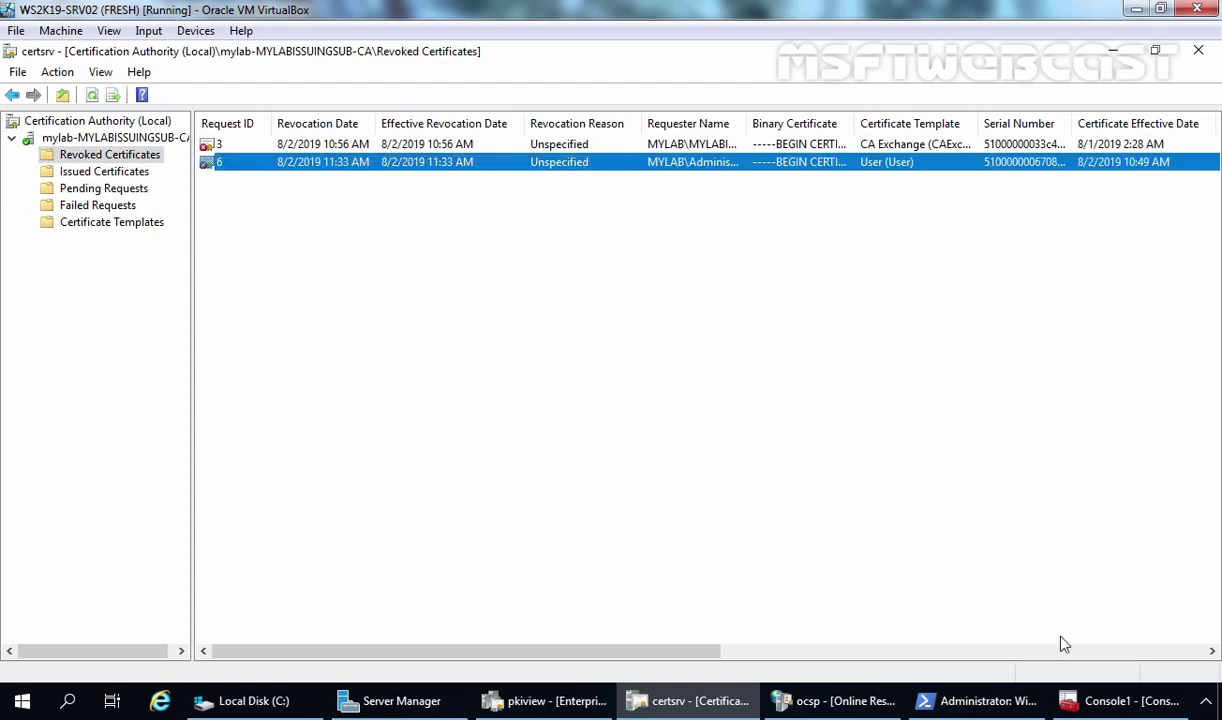
click(937, 701)
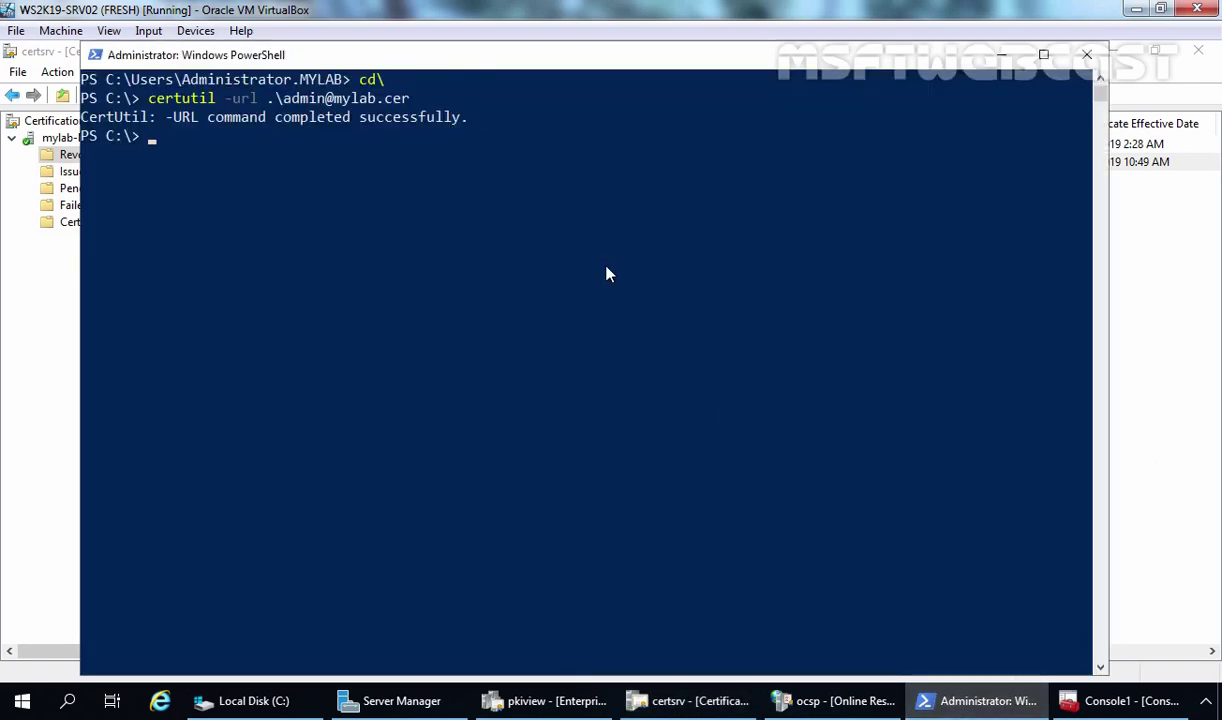
key(Up)
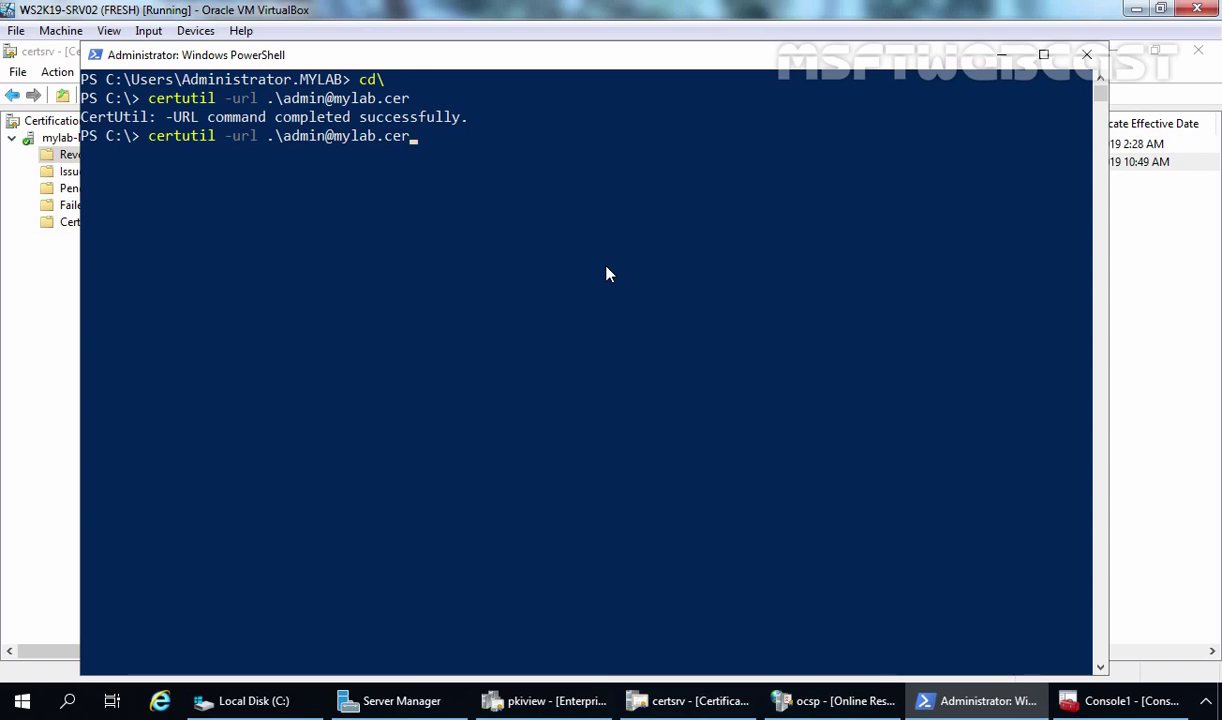
key(Return)
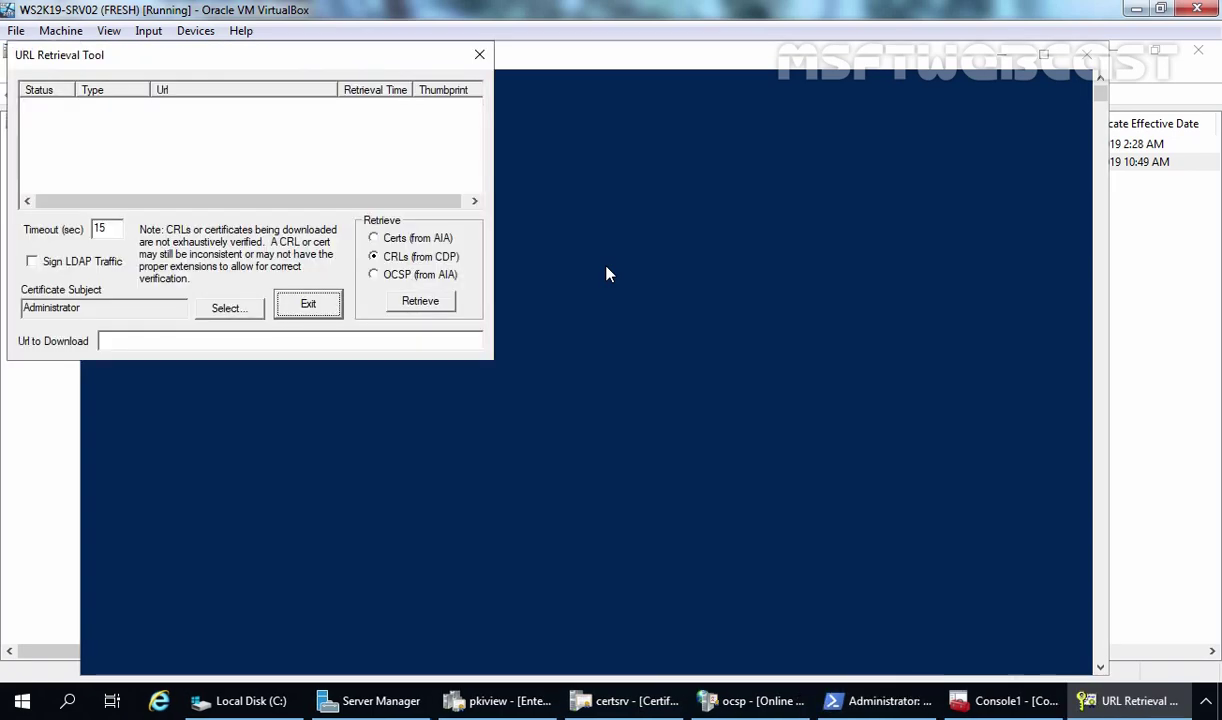
click(393, 278)
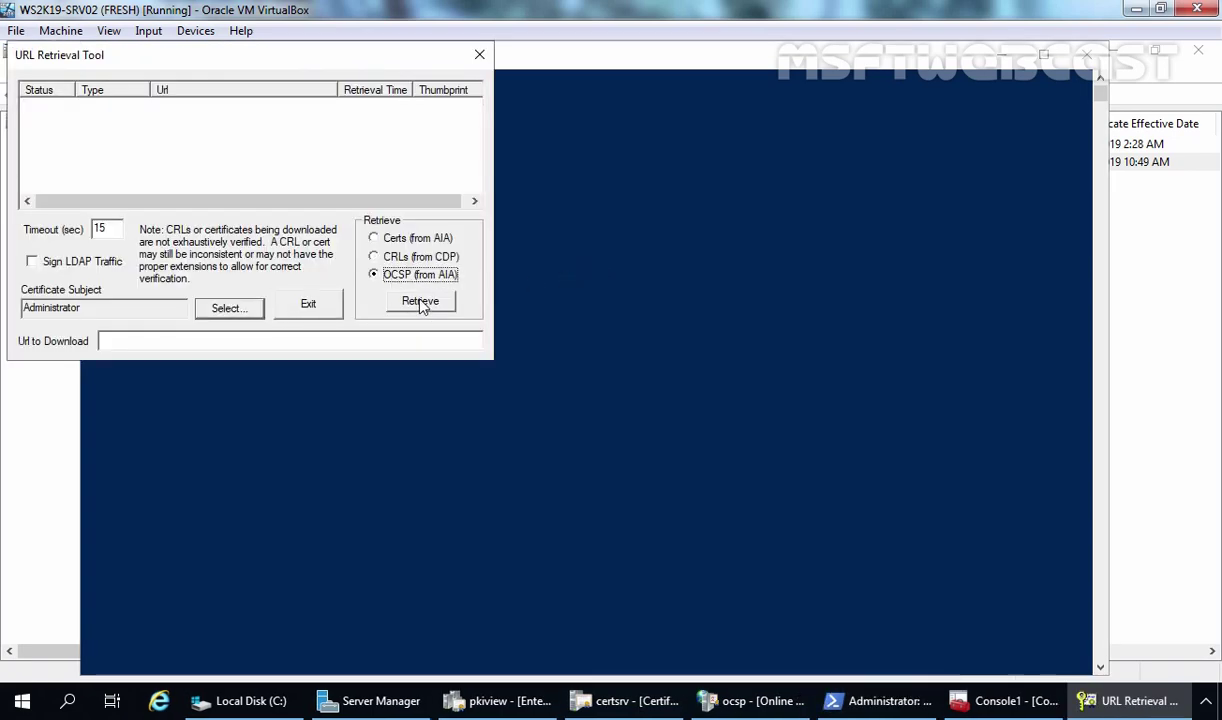
click(420, 302)
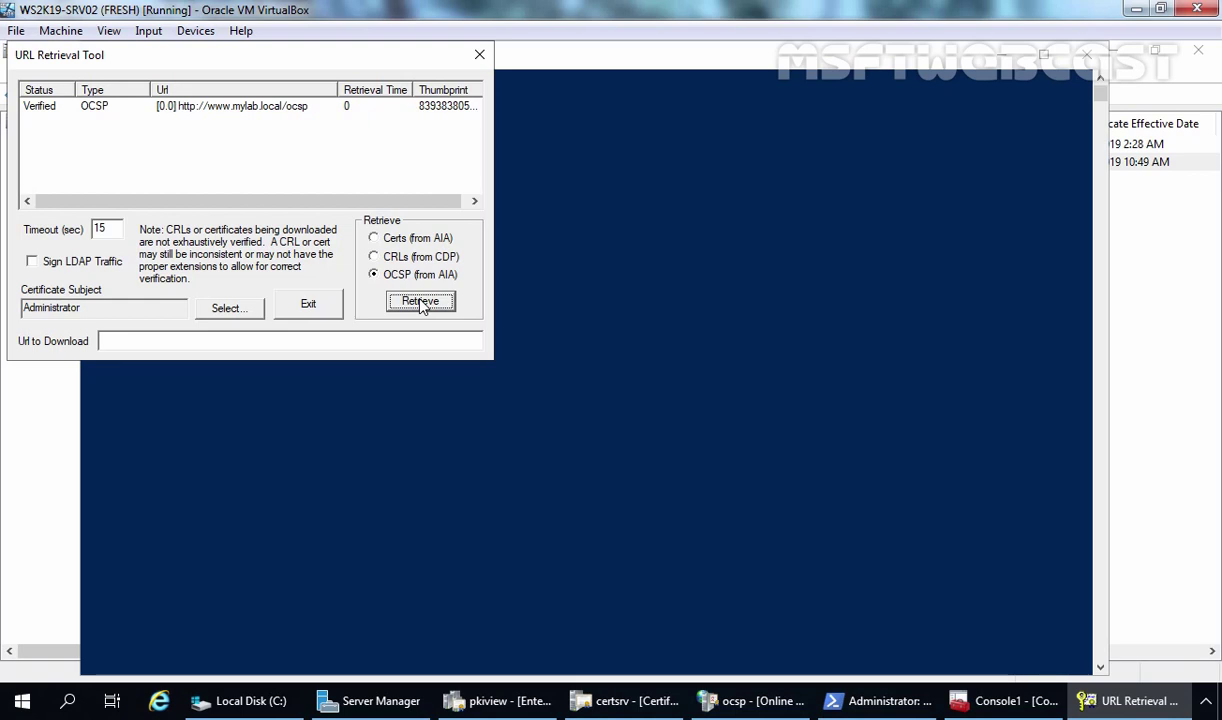
click(478, 54)
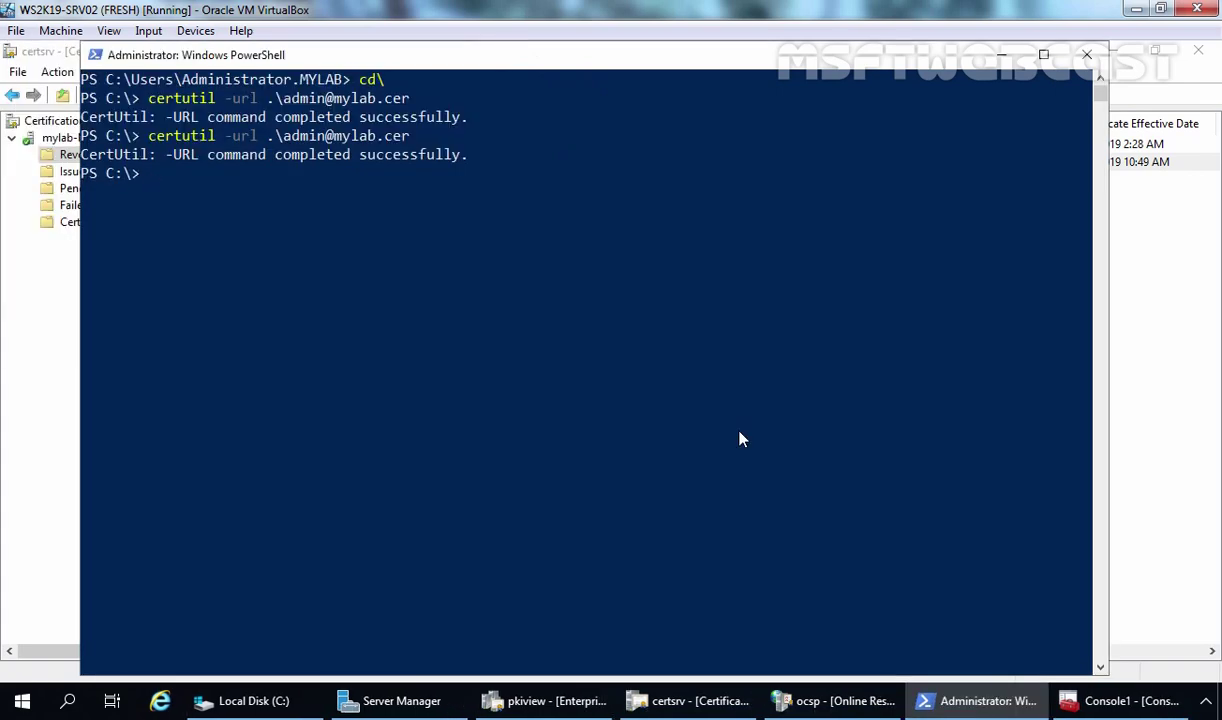
Run certutil -urlcache and review the cached URL entries from start to end
key(Up)
key(BackSpace)
key(BackSpace)
key(BackSpace)
key(BackSpace)
key(BackSpace)
key(BackSpace)
key(BackSpace)
key(BackSpace)
key(BackSpace)
key(BackSpace)
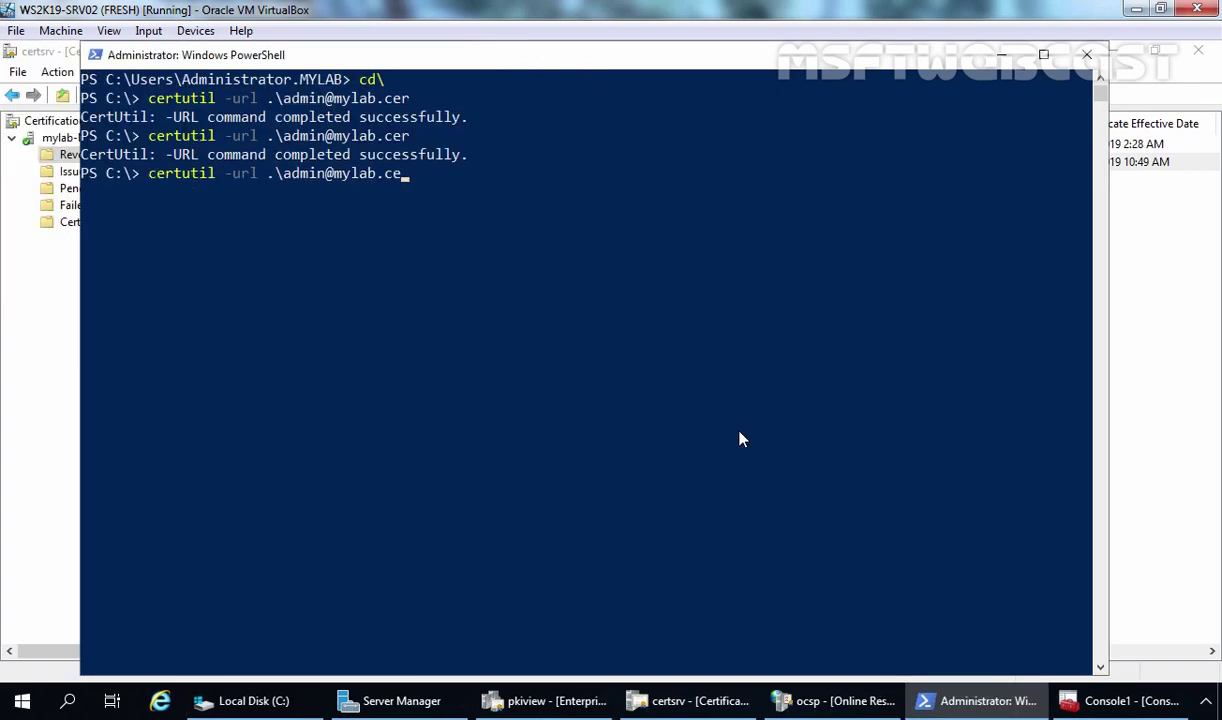
key(BackSpace)
key(BackSpace)
key(BackSpace)
key(BackSpace)
key(BackSpace)
key(BackSpace)
key(BackSpace)
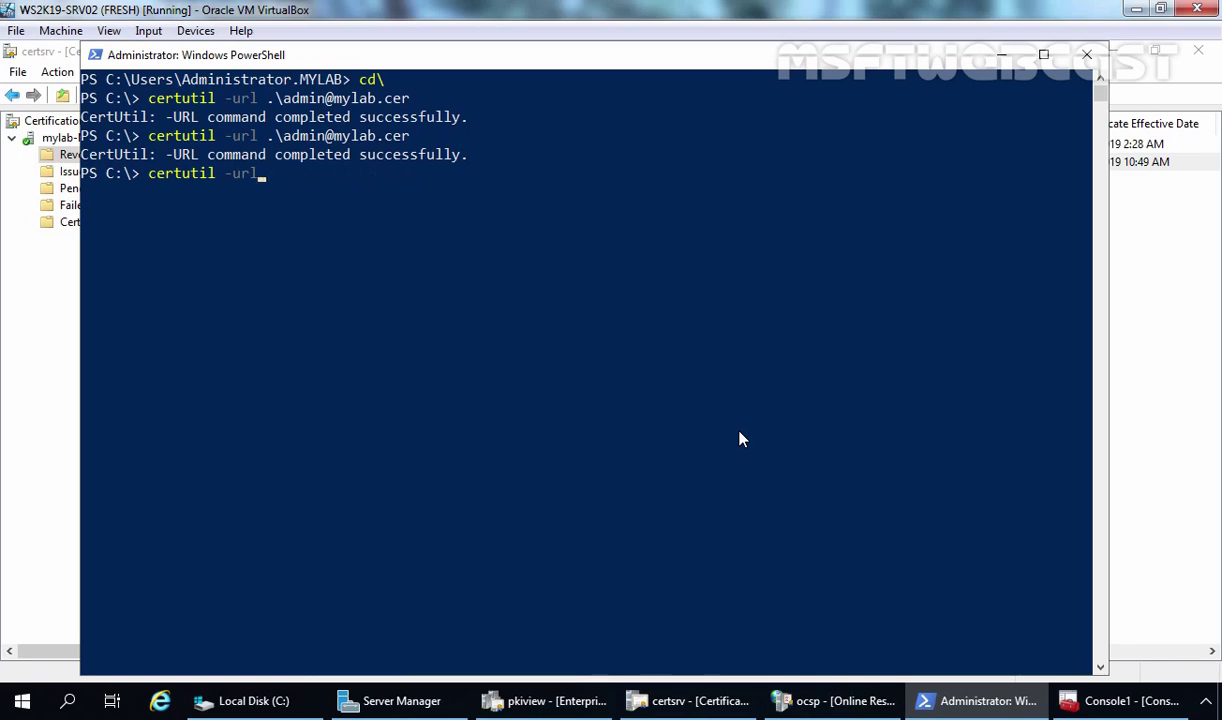
key(BackSpace)
text(cache)
key(Return)
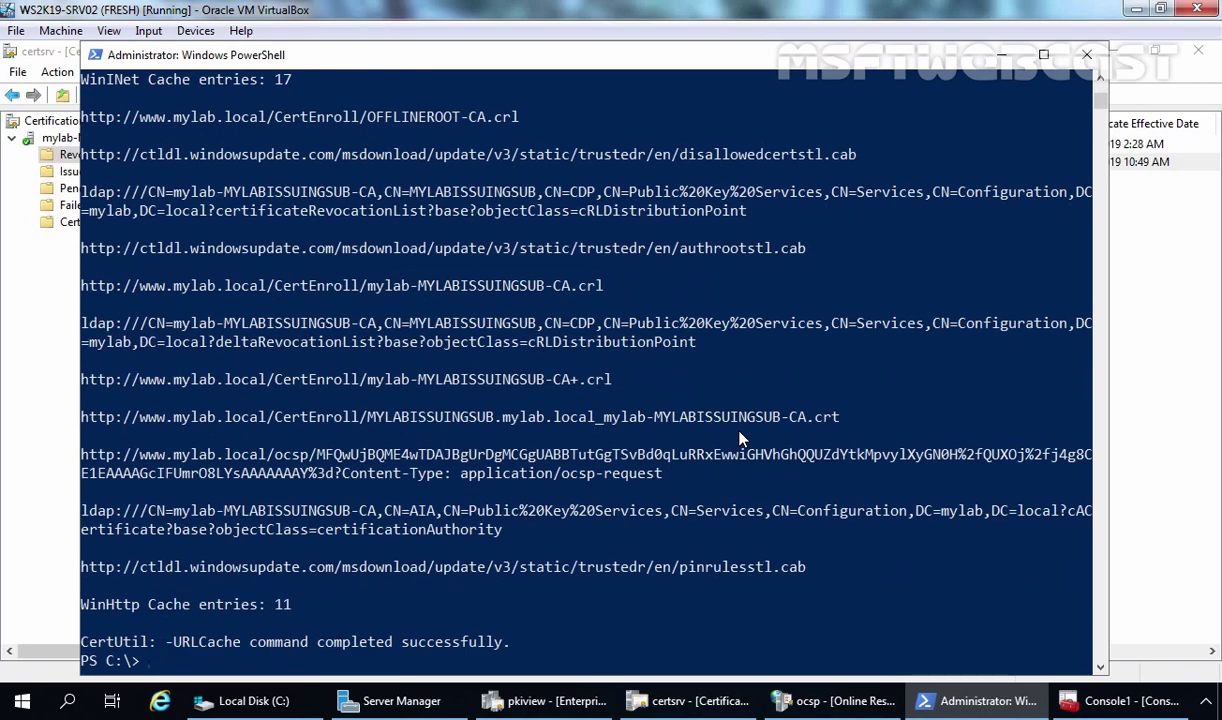
scroll(740, 438, up, 2)
scroll(740, 438, up, 7)
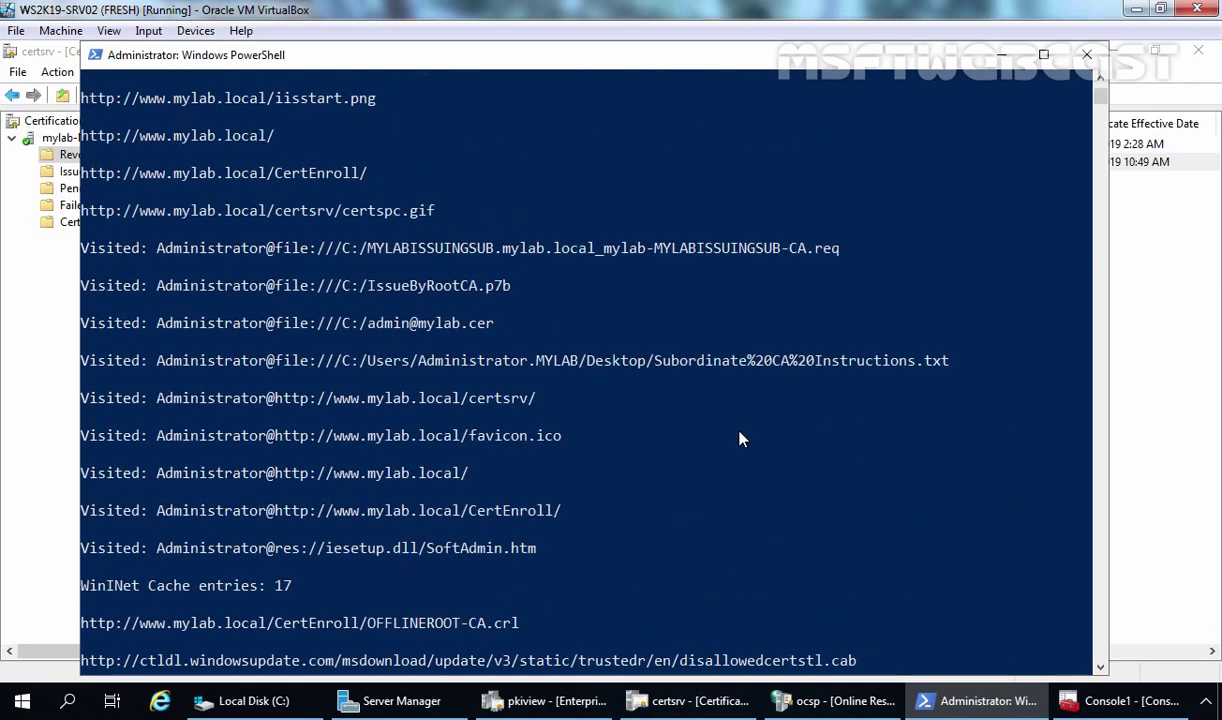
scroll(740, 438, up, 2)
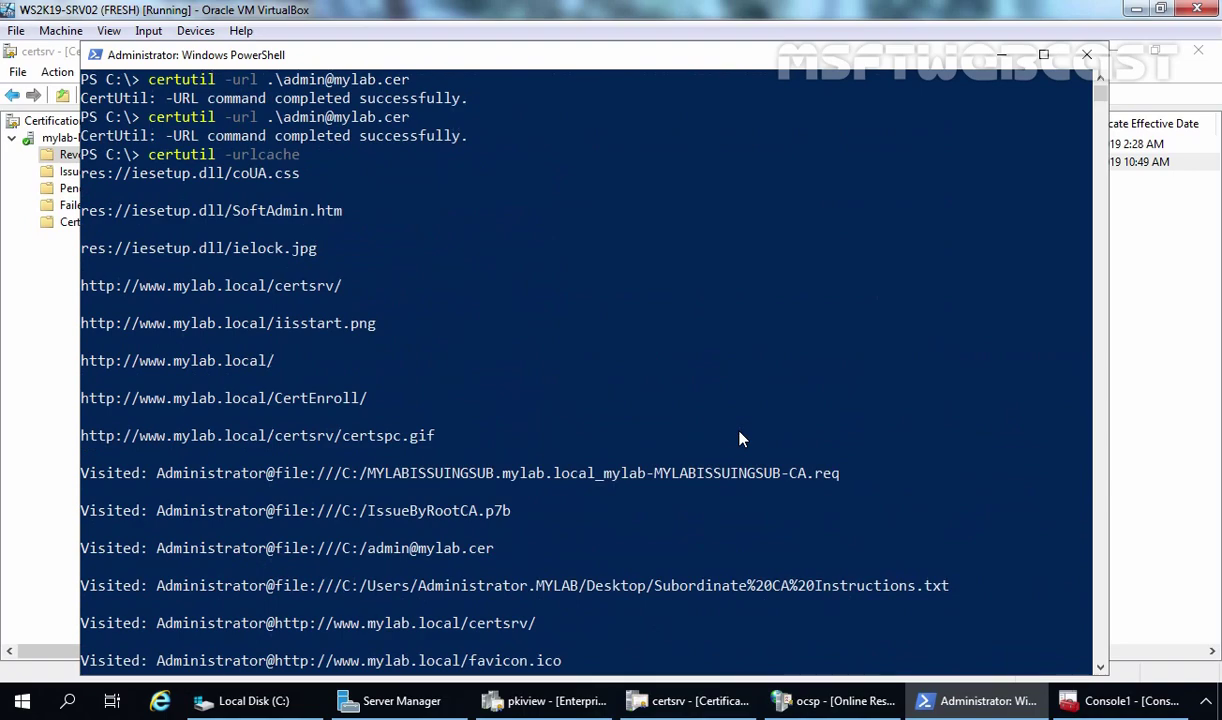
scroll(740, 438, down, 11)
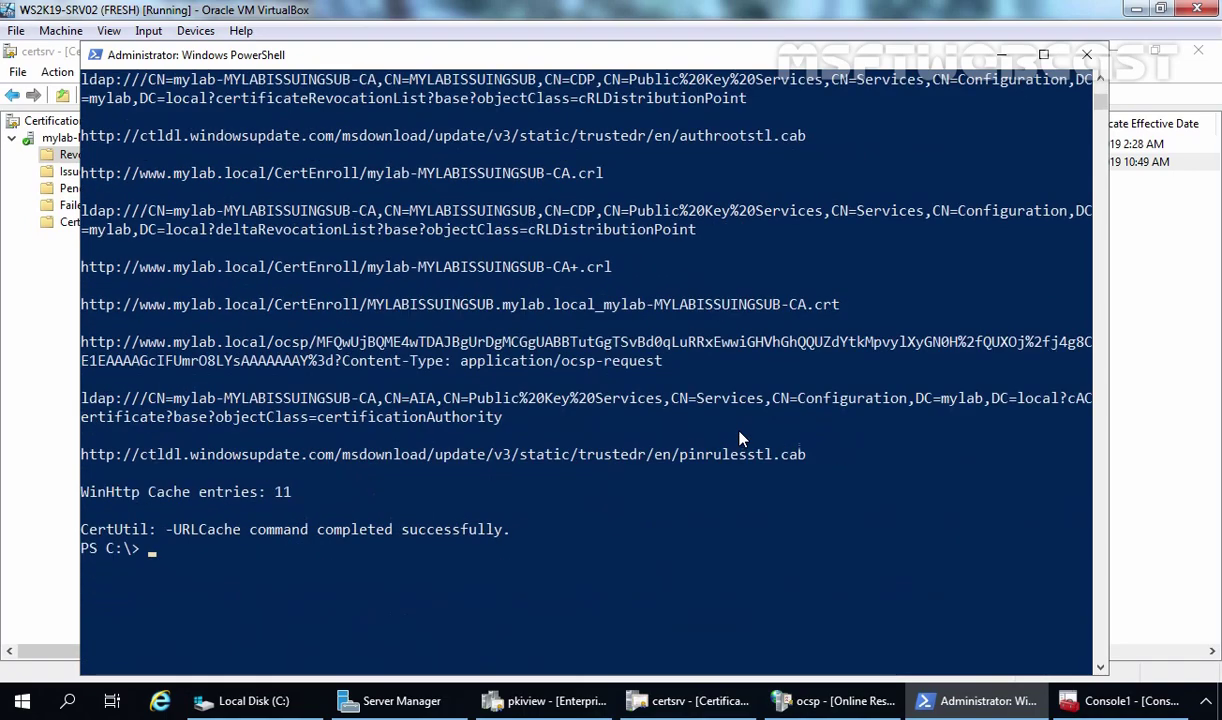
Delete all cached URL entries by running certutil -urlcache * delete
text(certutil -urlcache * delete)
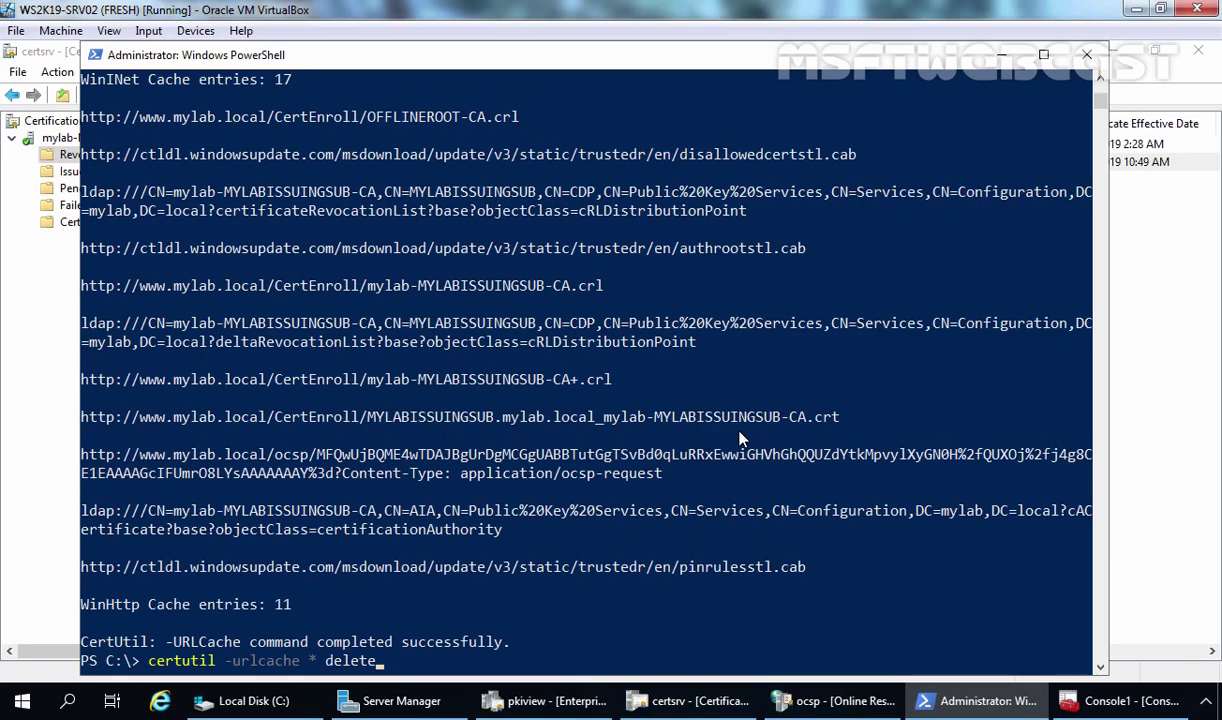
key(Return)
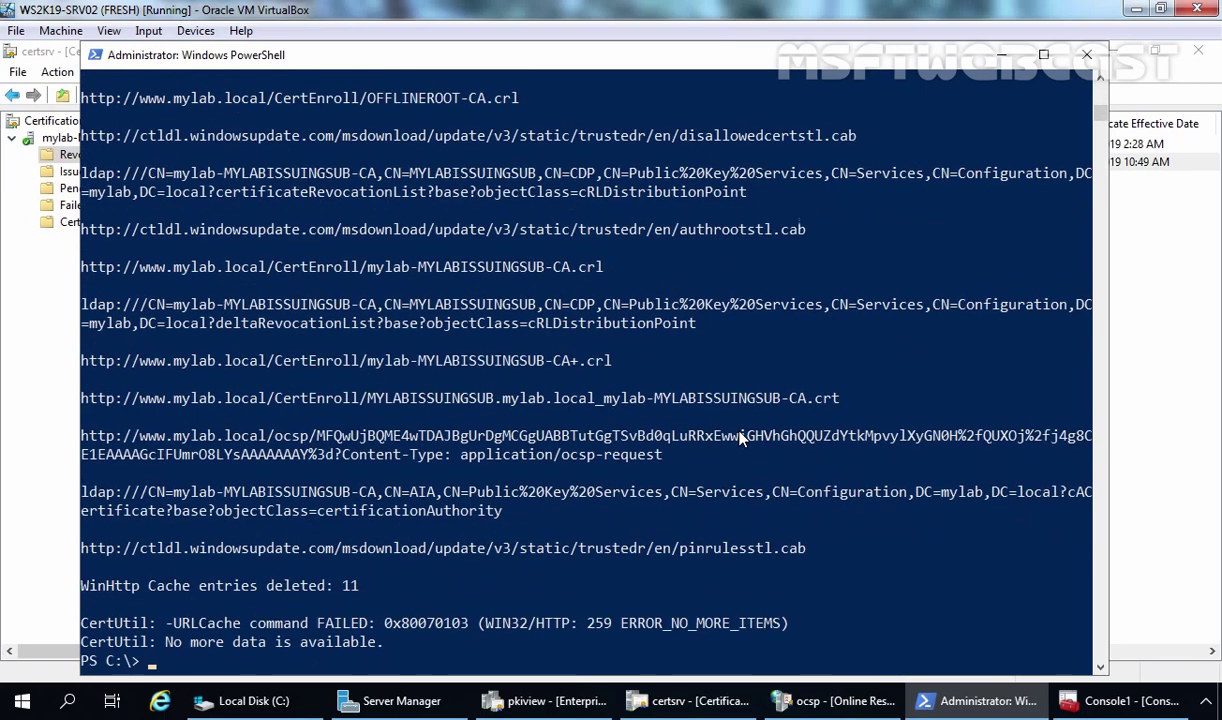
Run certutil -urlcache again to check the remaining cache entries, and clear the console with cls
key(Up)
key(BackSpace)
key(BackSpace)
key(BackSpace)
key(BackSpace)
key(BackSpace)
key(BackSpace)
key(BackSpace)
key(BackSpace)
key(BackSpace)
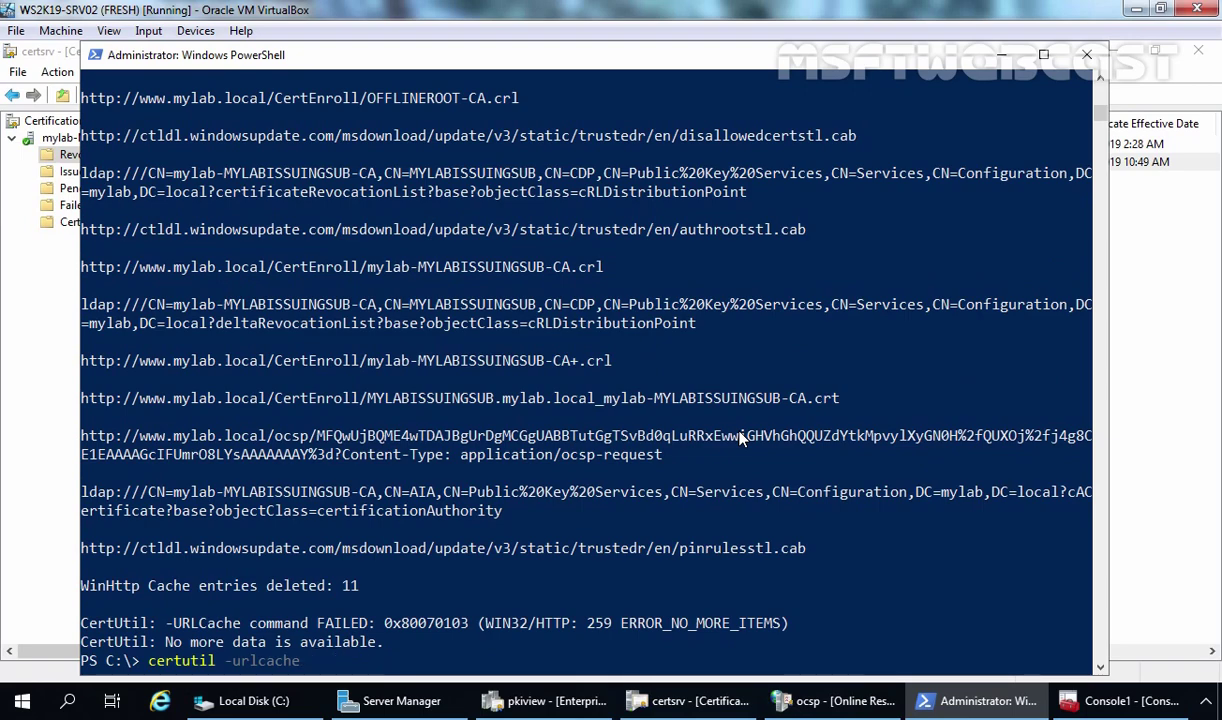
key(Return)
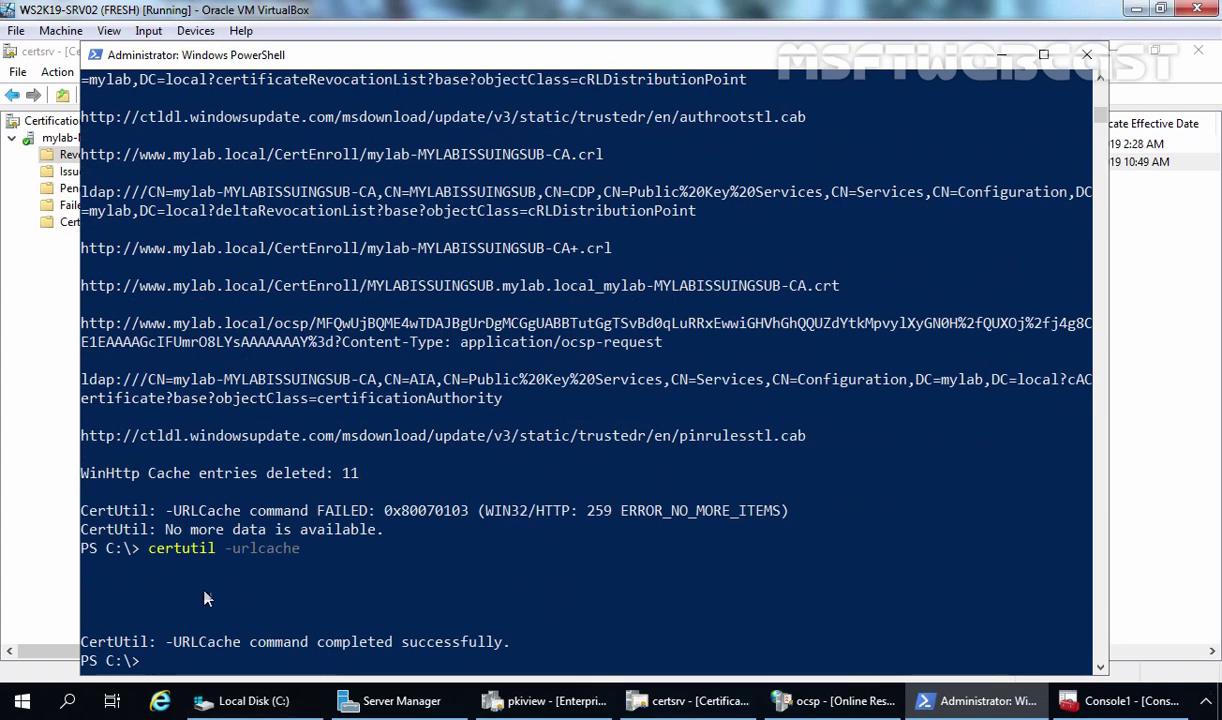
text(cls)
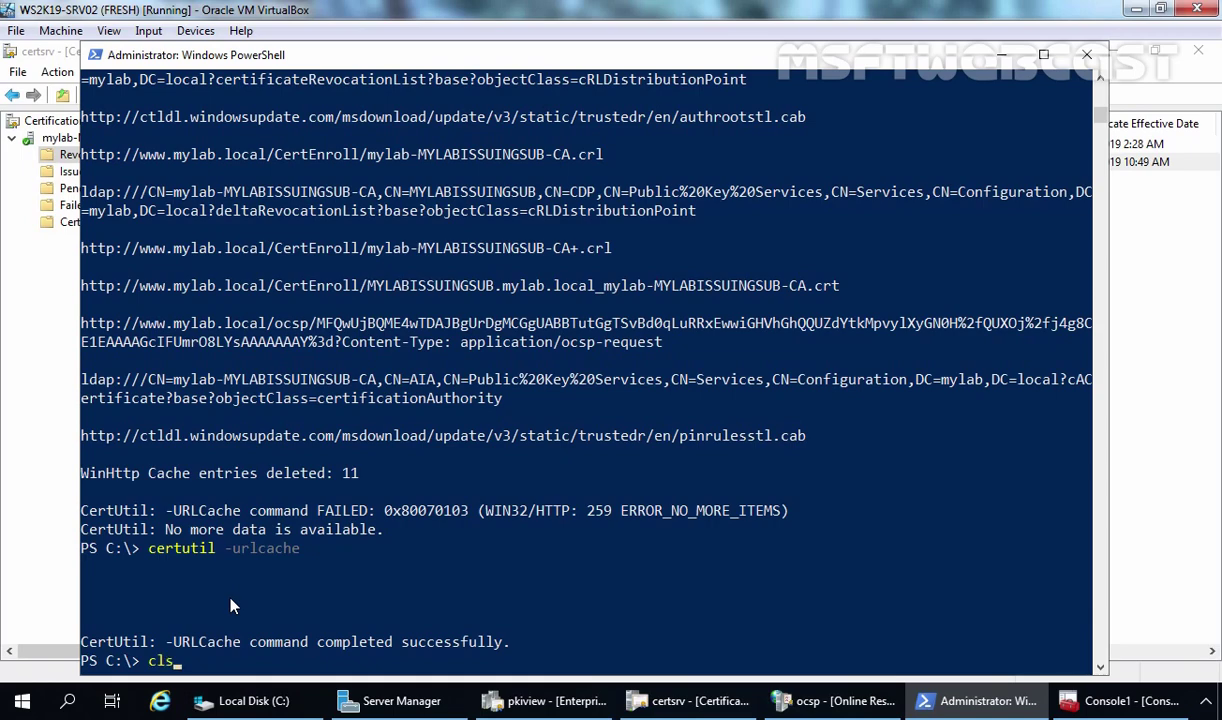
key(Return)
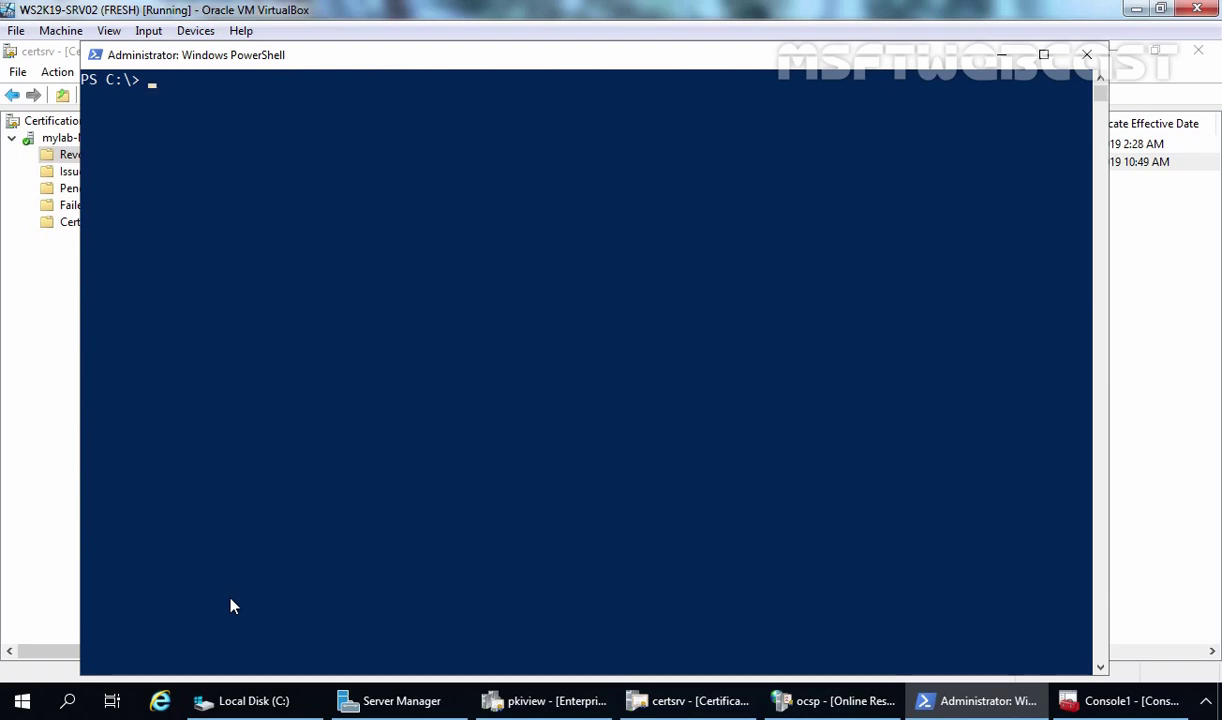
Switch to the Certification Authority console and publish a new CRL from Revoked Certificates
click(689, 704)
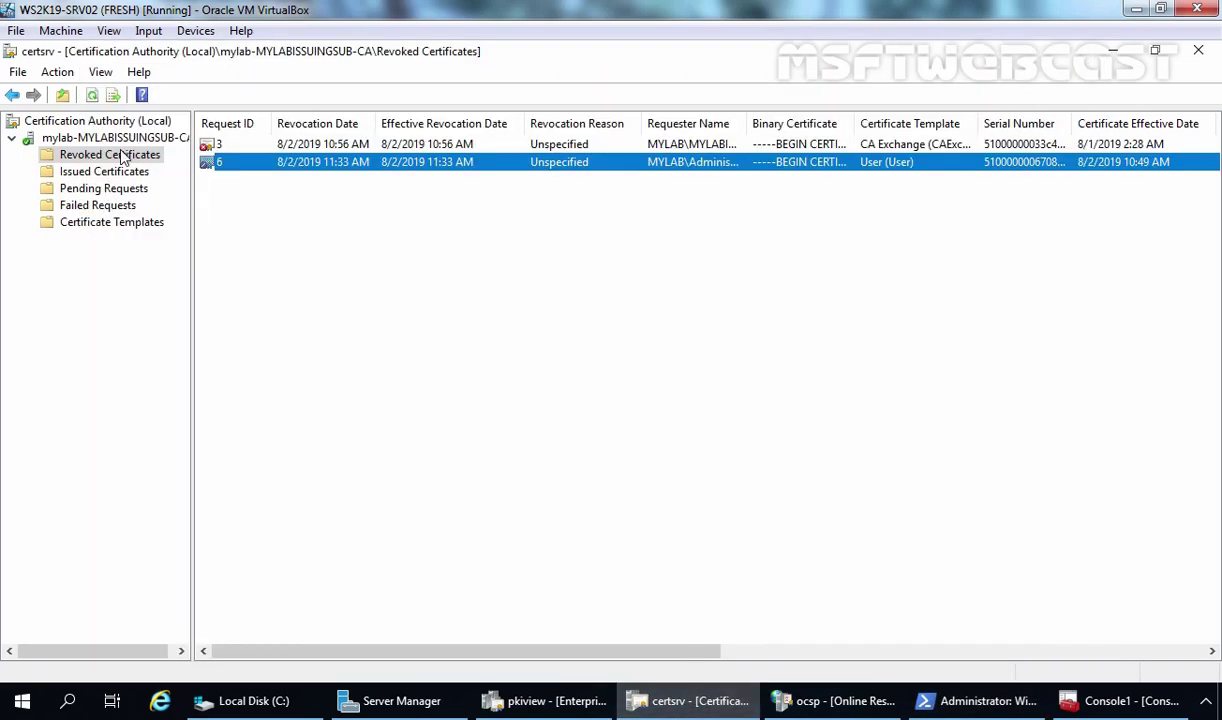
right_click(118, 157)
mouse_move(156, 172)
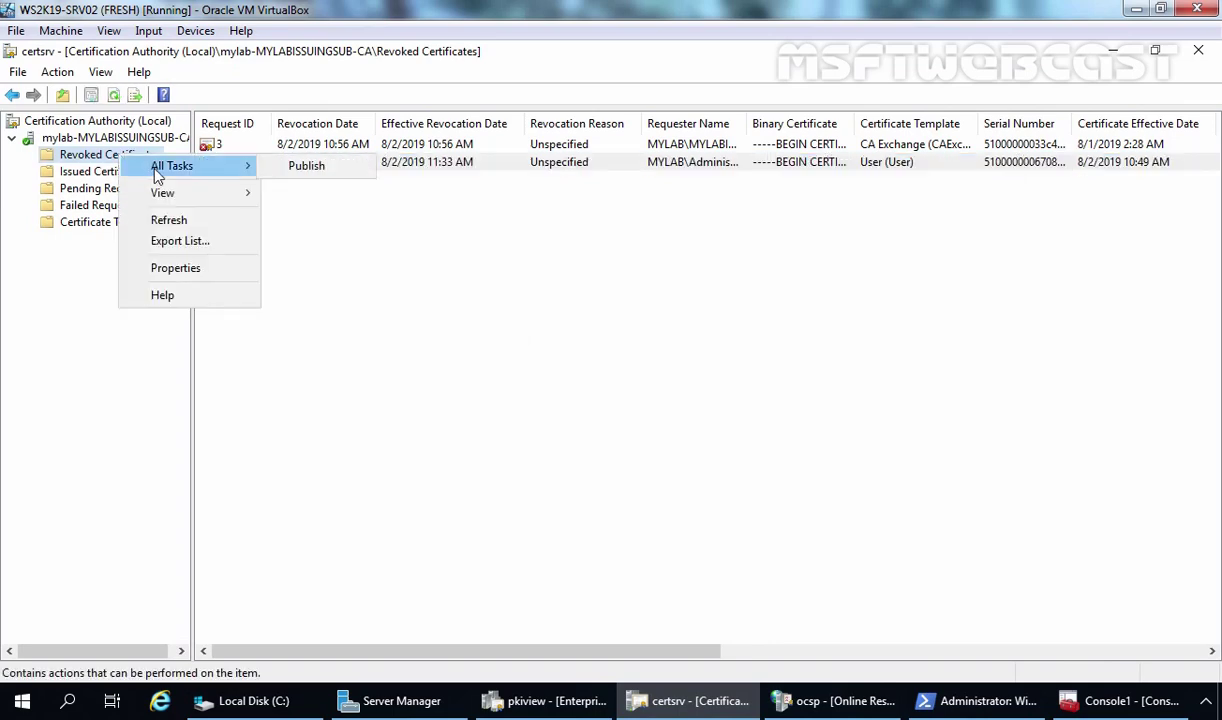
click(318, 176)
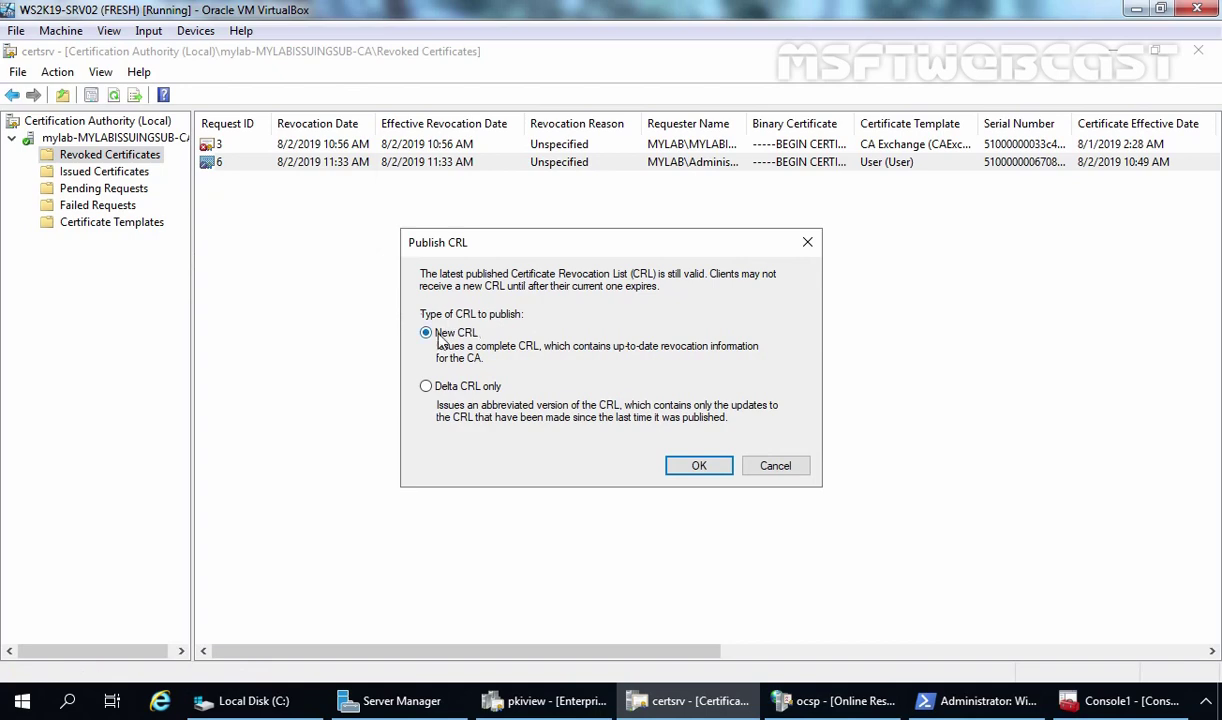
click(685, 462)
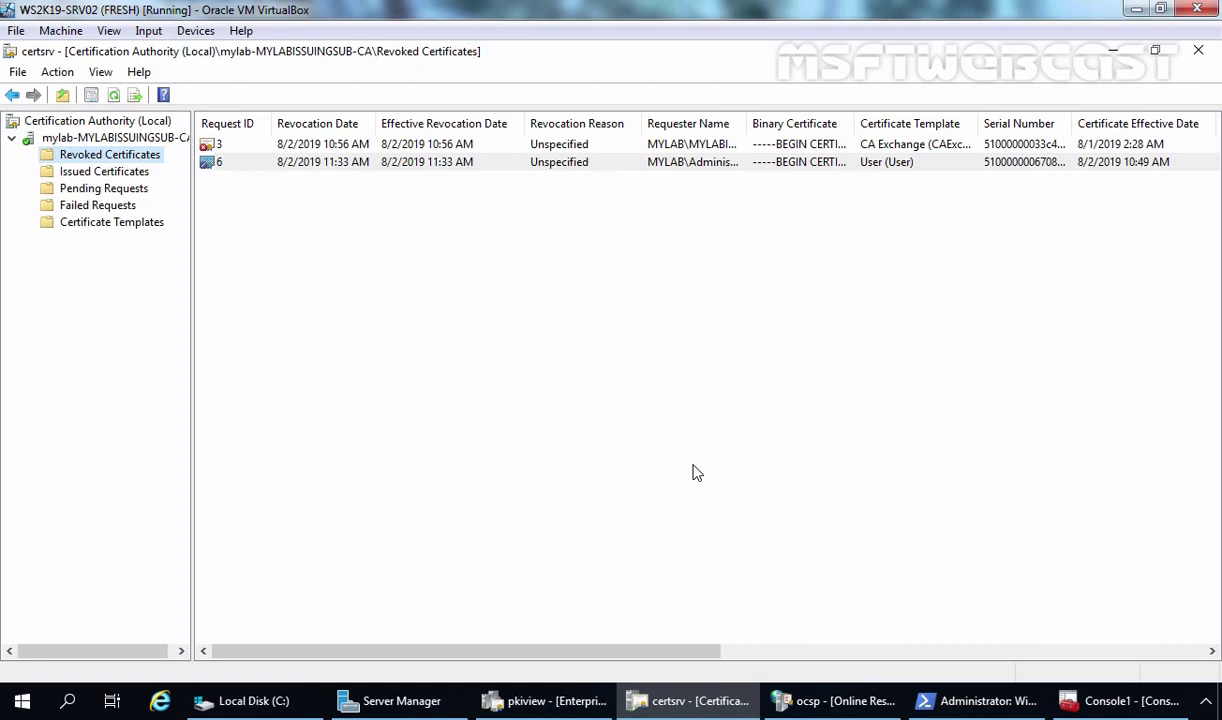
click(978, 700)
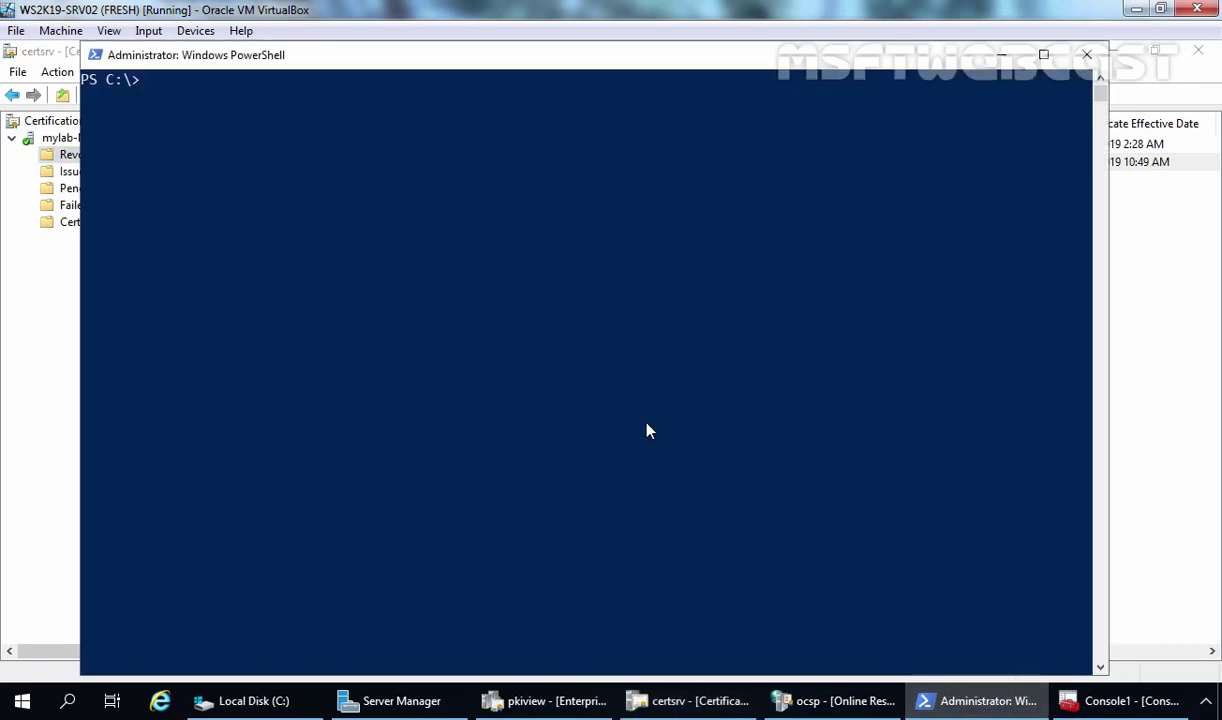
text(certutil -urlcache * delete)
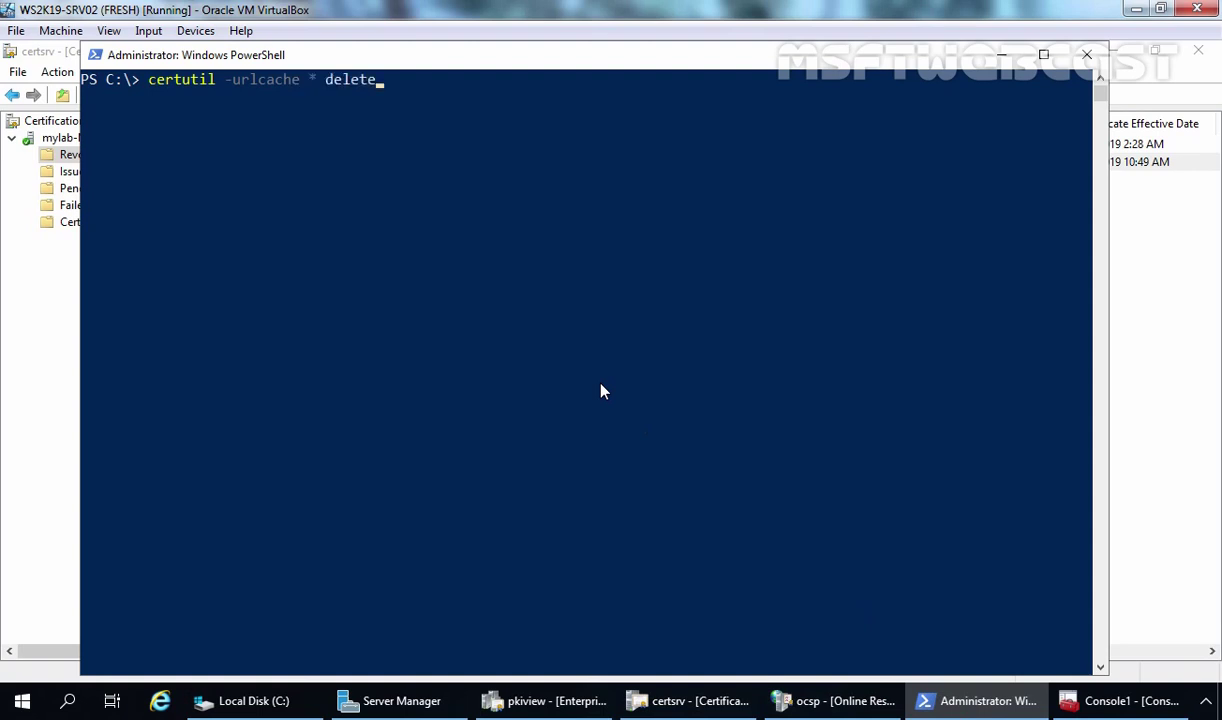
key(Up)
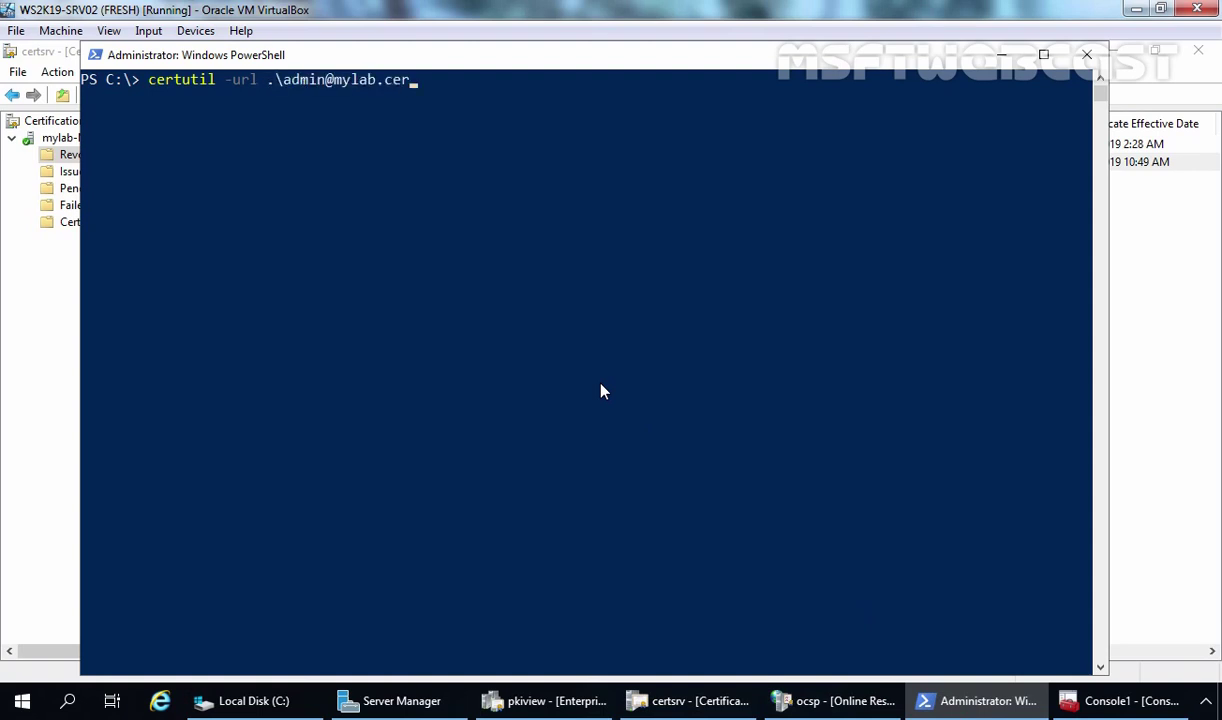
key(Return)
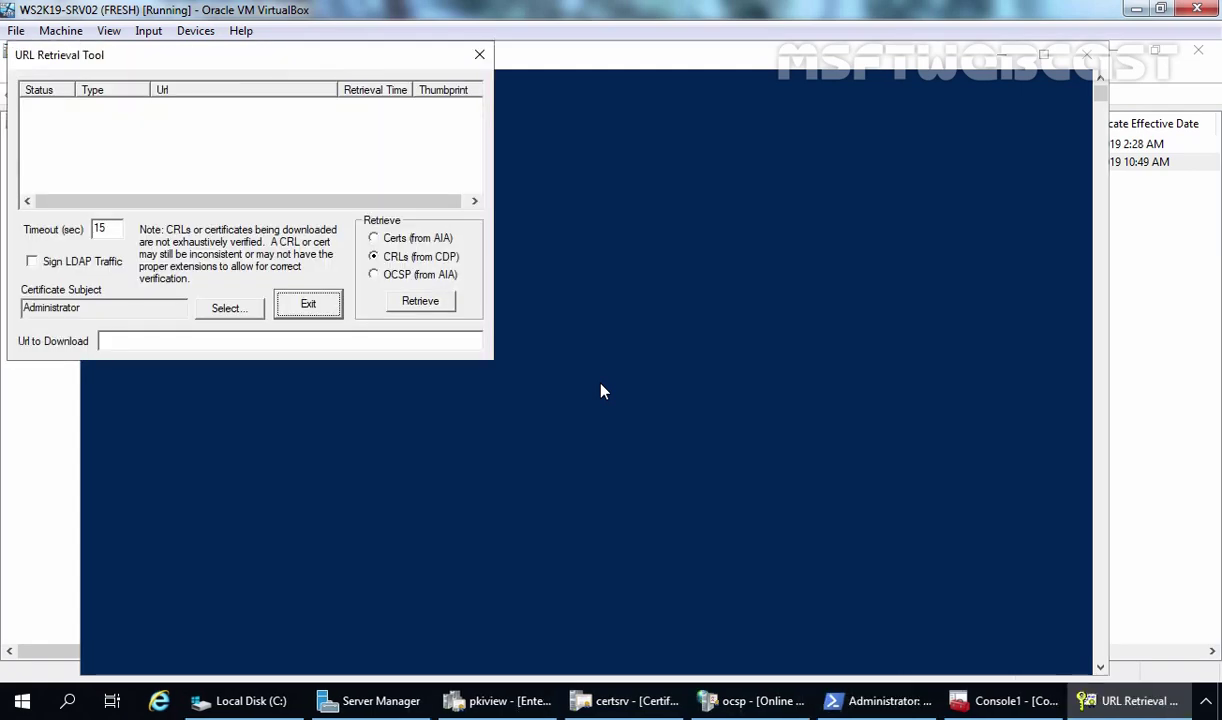
click(383, 276)
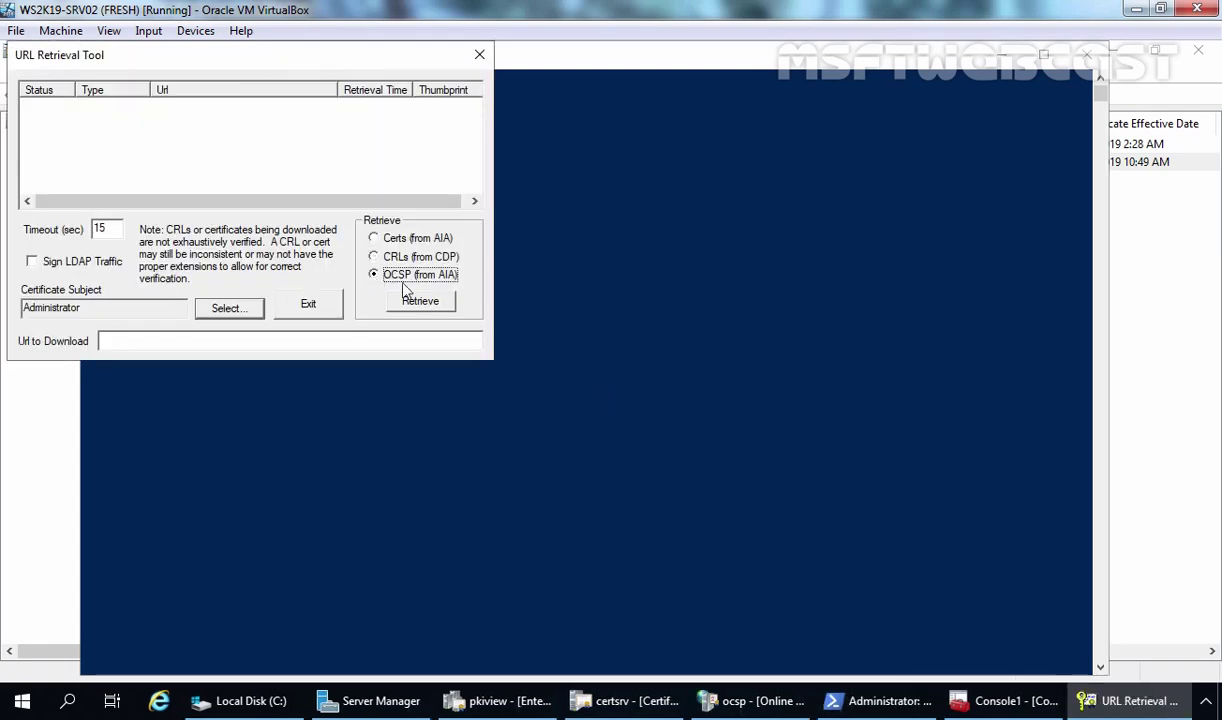
click(420, 304)
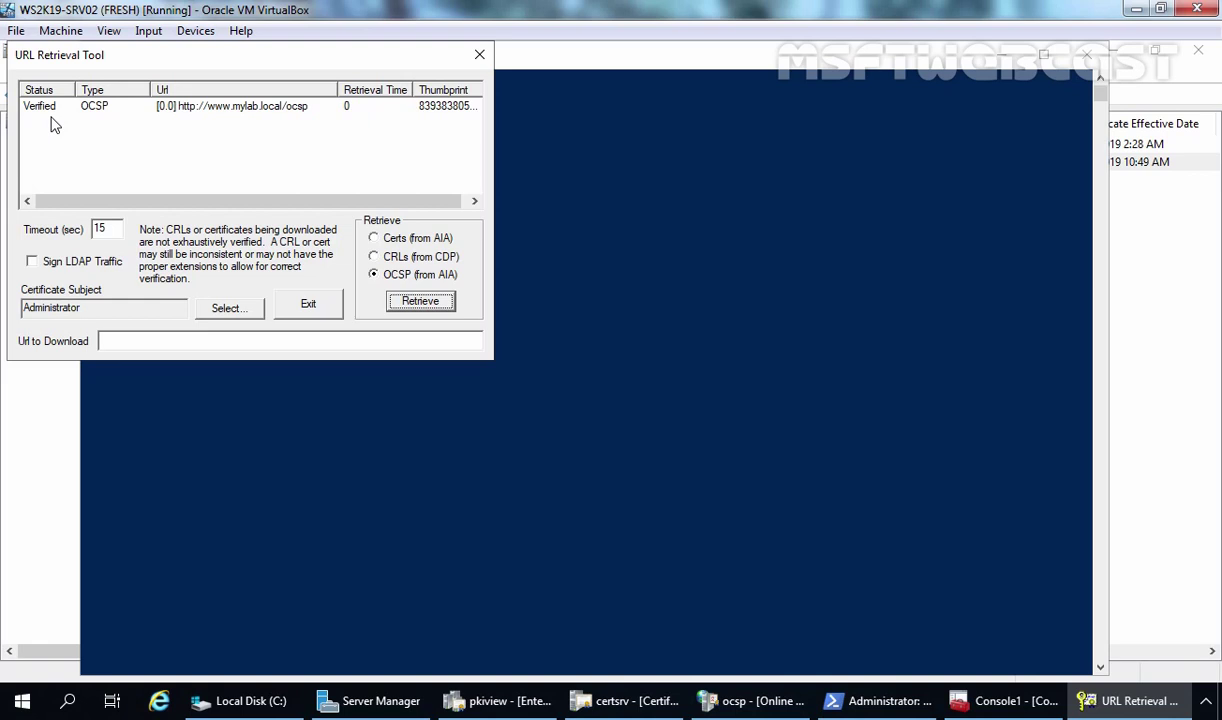
click(479, 54)
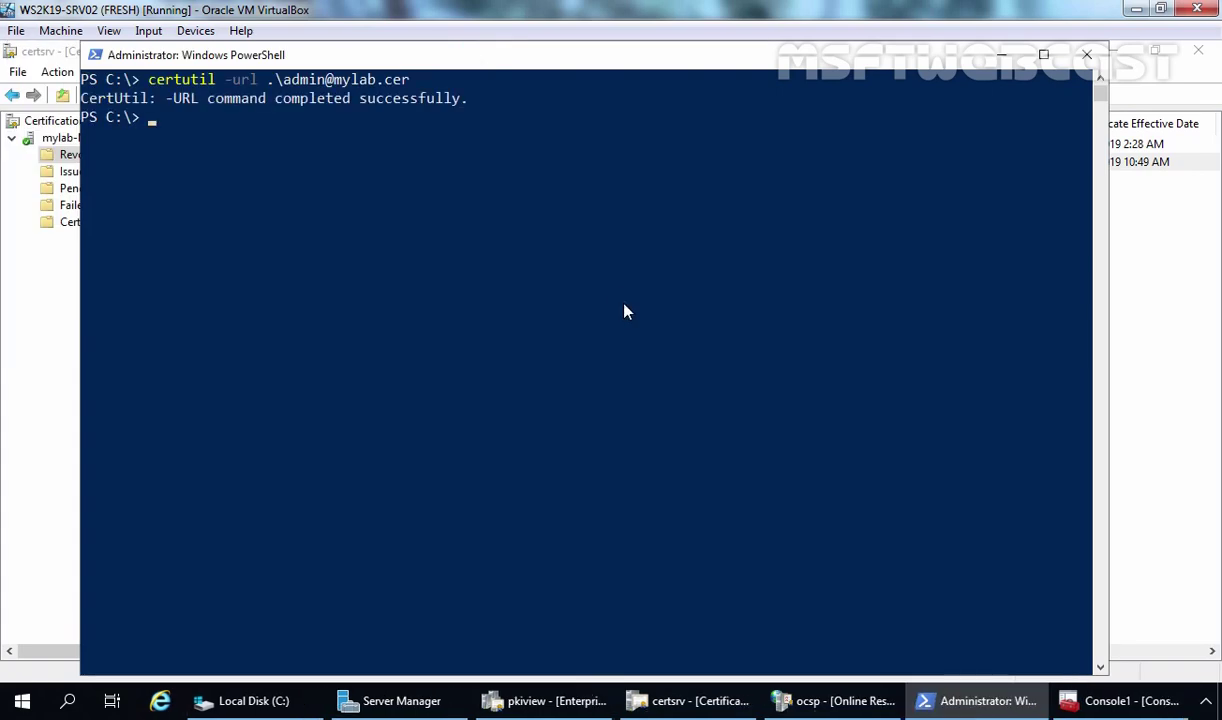
Clear the cached OCSP response by running certutil -urlcache * delete in PowerShell
key(Up)
key(Up)
key(Up)
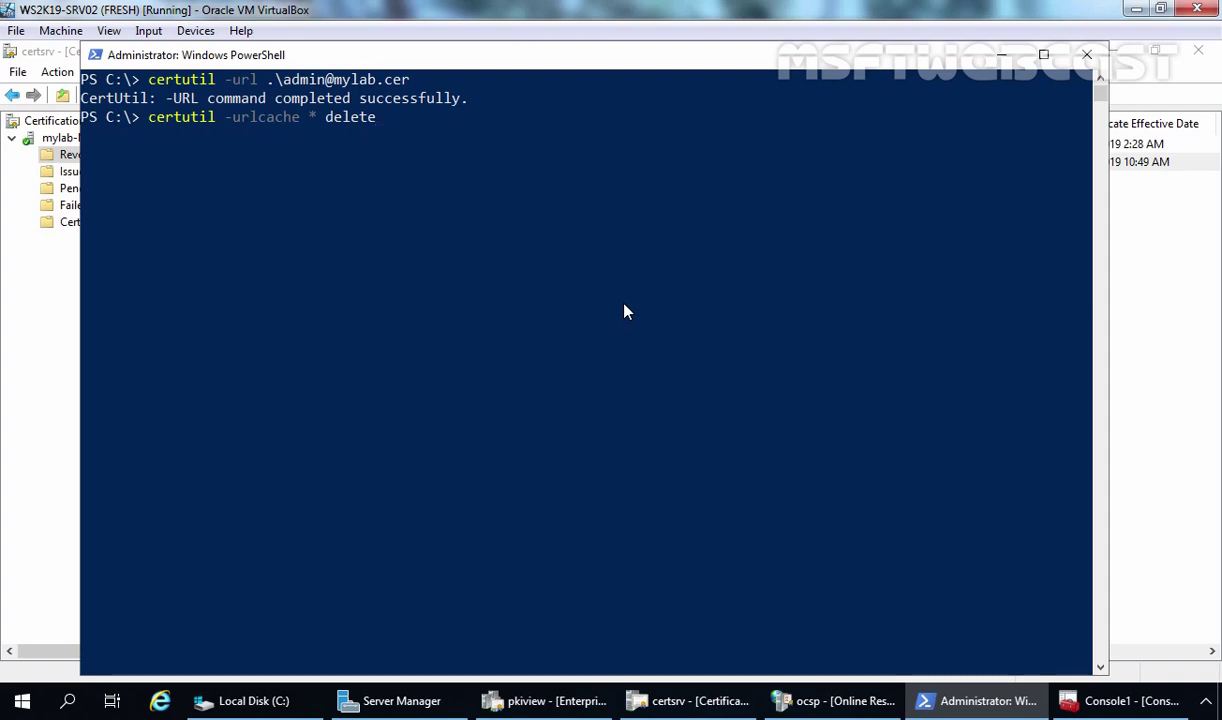
key(Return)
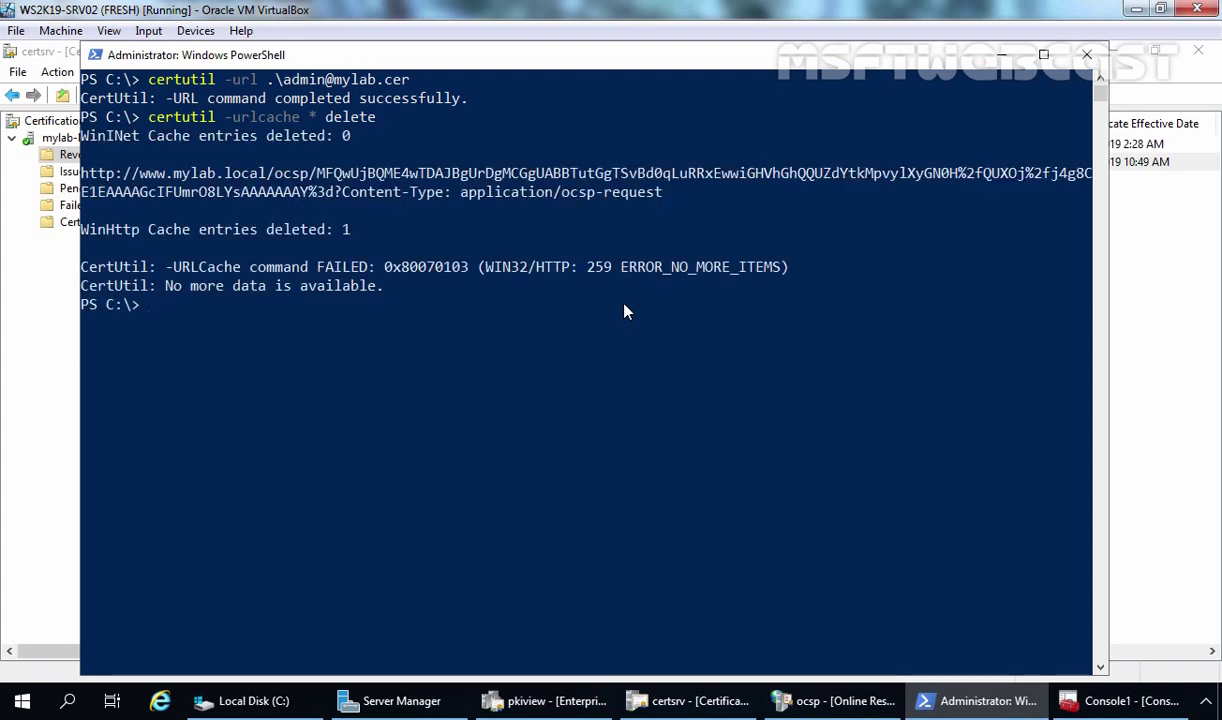
Switch to the Online Responder console and refresh the revocation data for Array Configuration
click(835, 700)
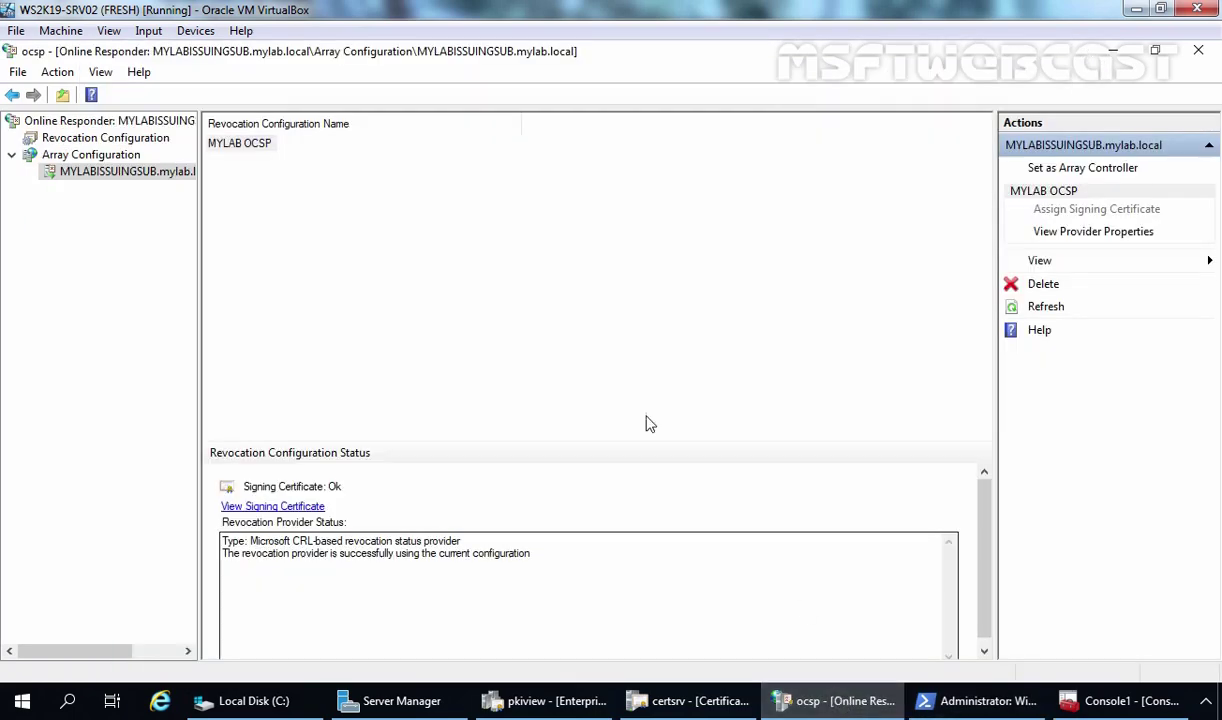
click(92, 155)
right_click(103, 162)
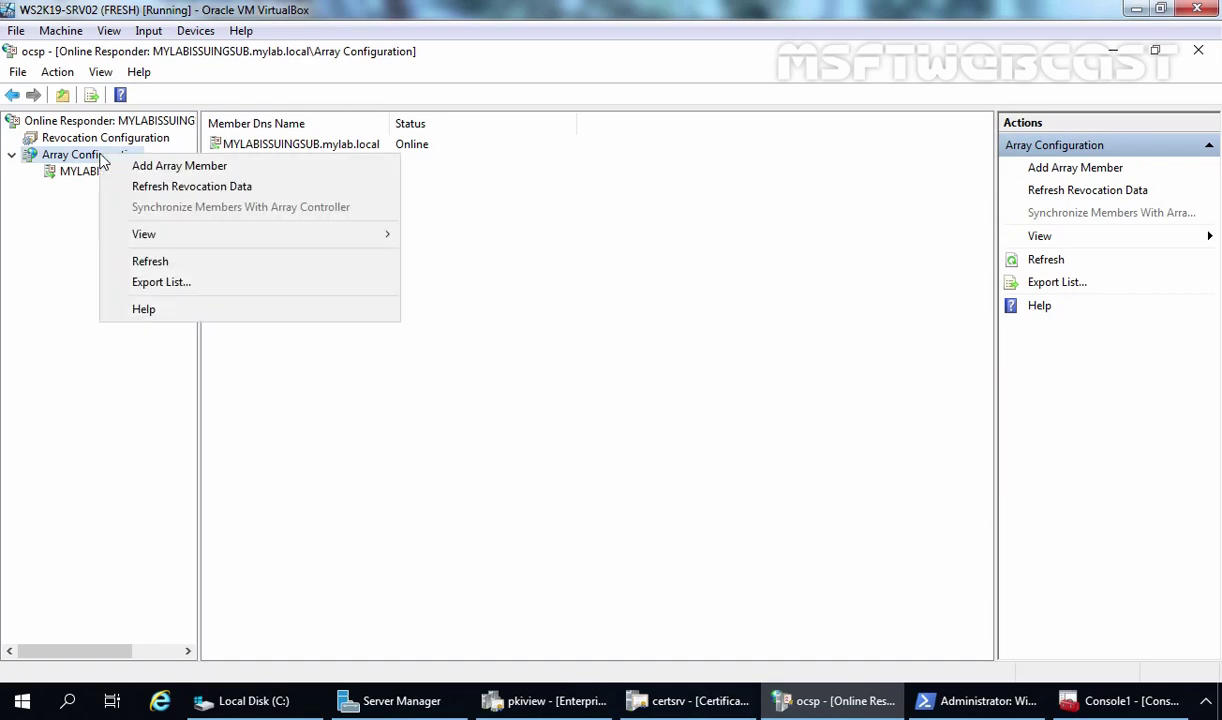
click(193, 193)
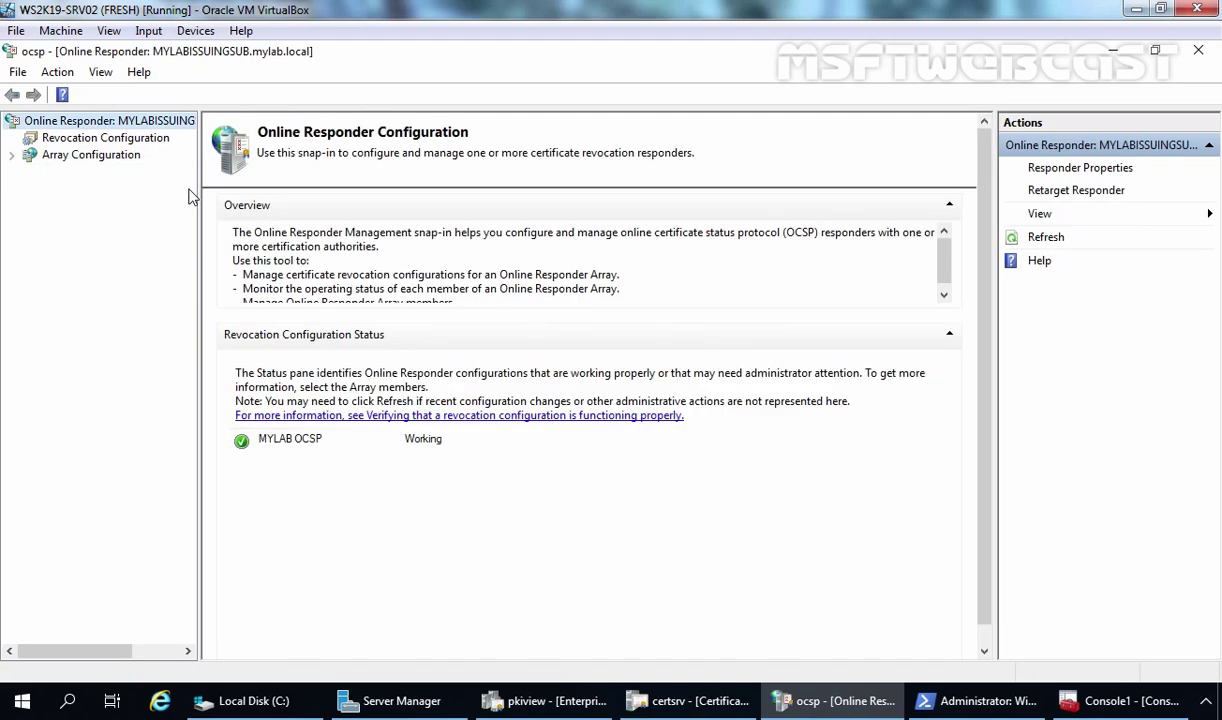
click(990, 705)
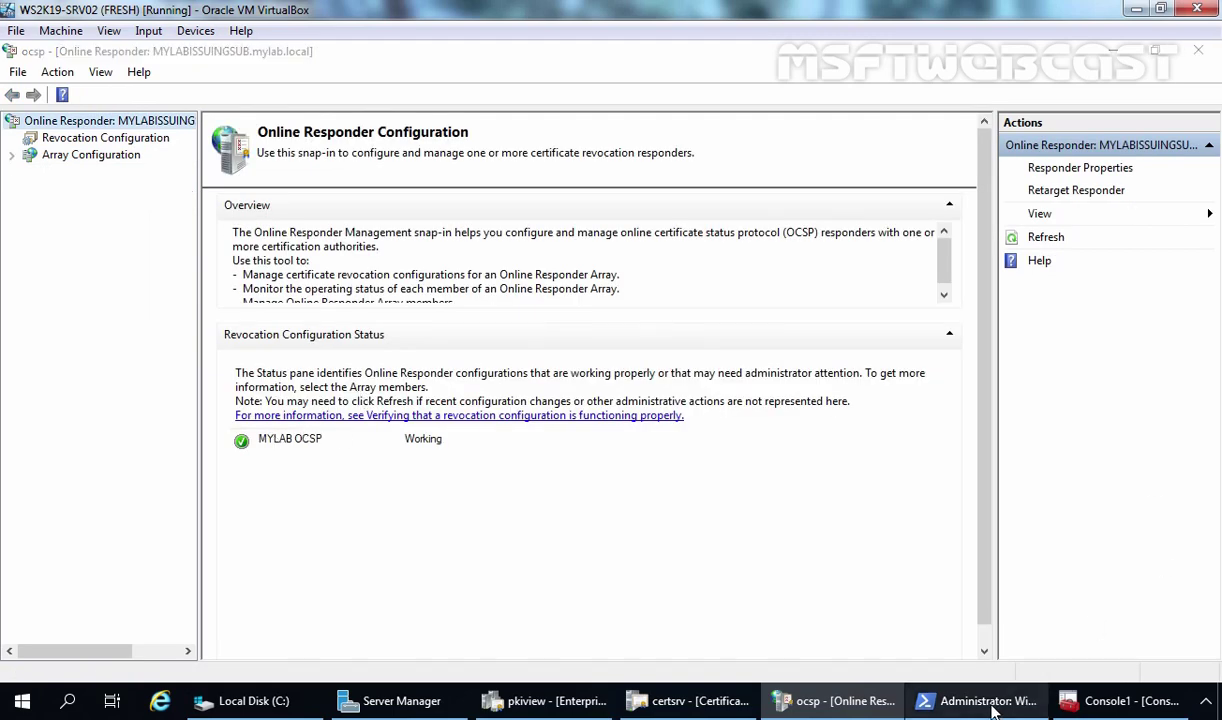
key(Up)
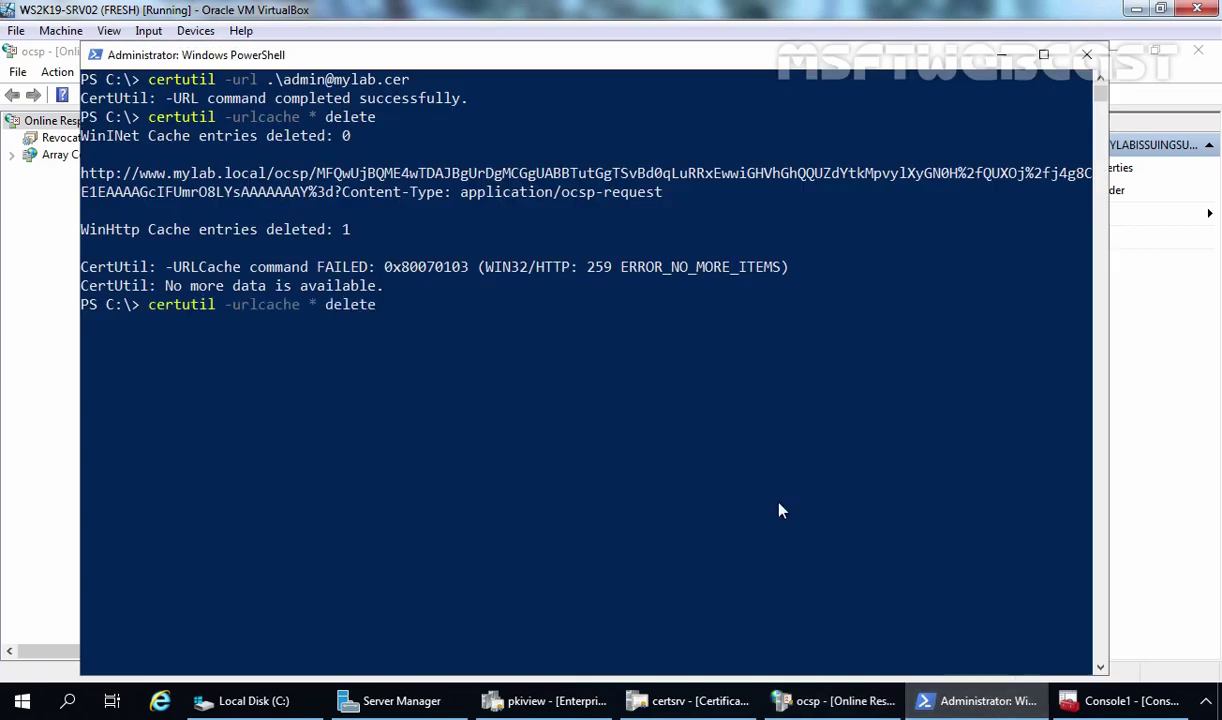
key(Up)
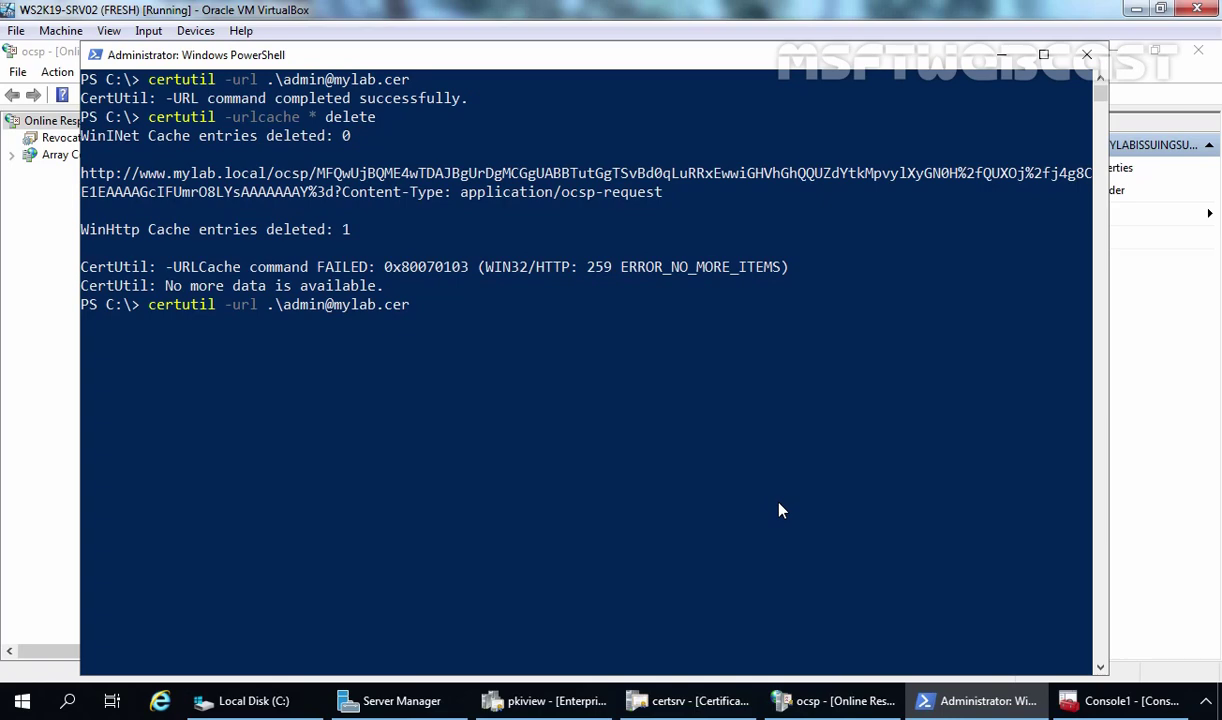
key(Return)
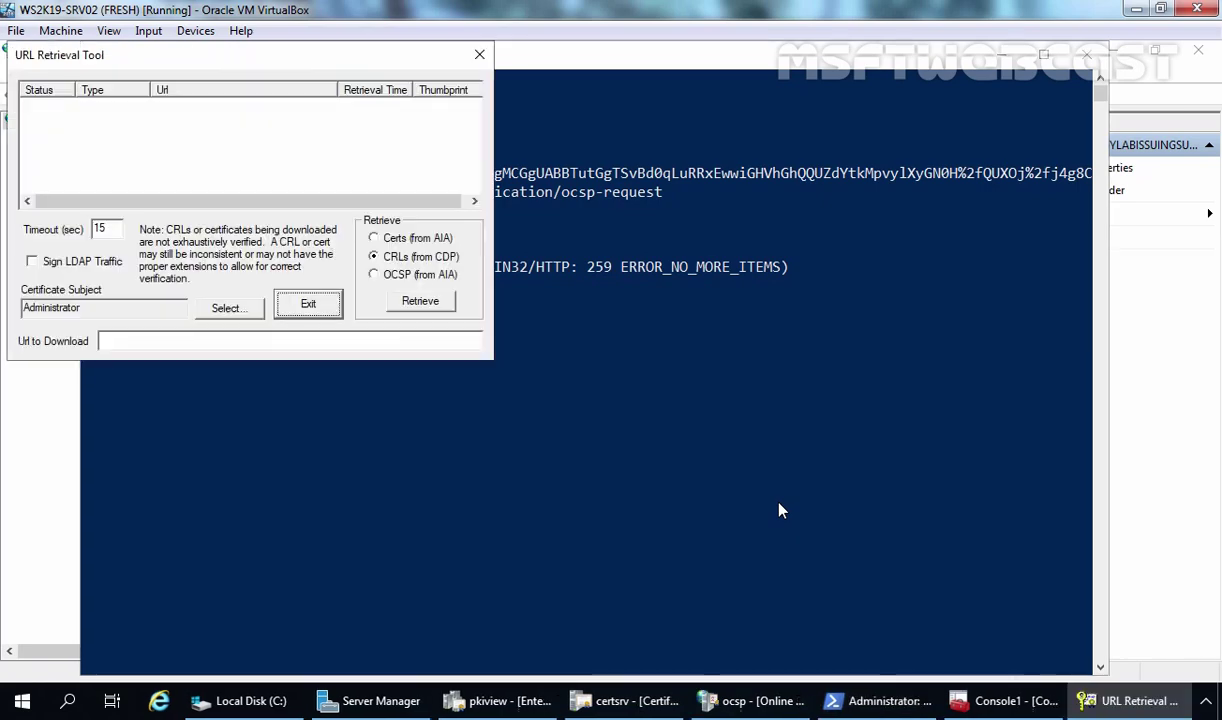
click(411, 279)
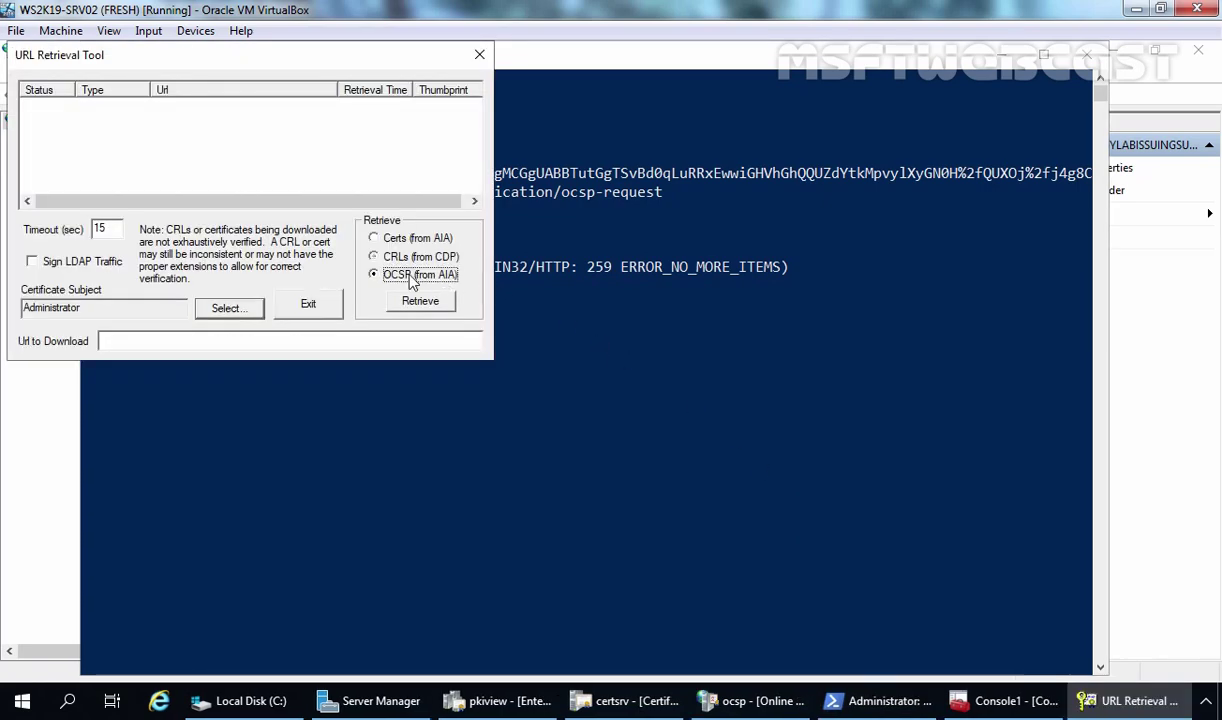
click(420, 302)
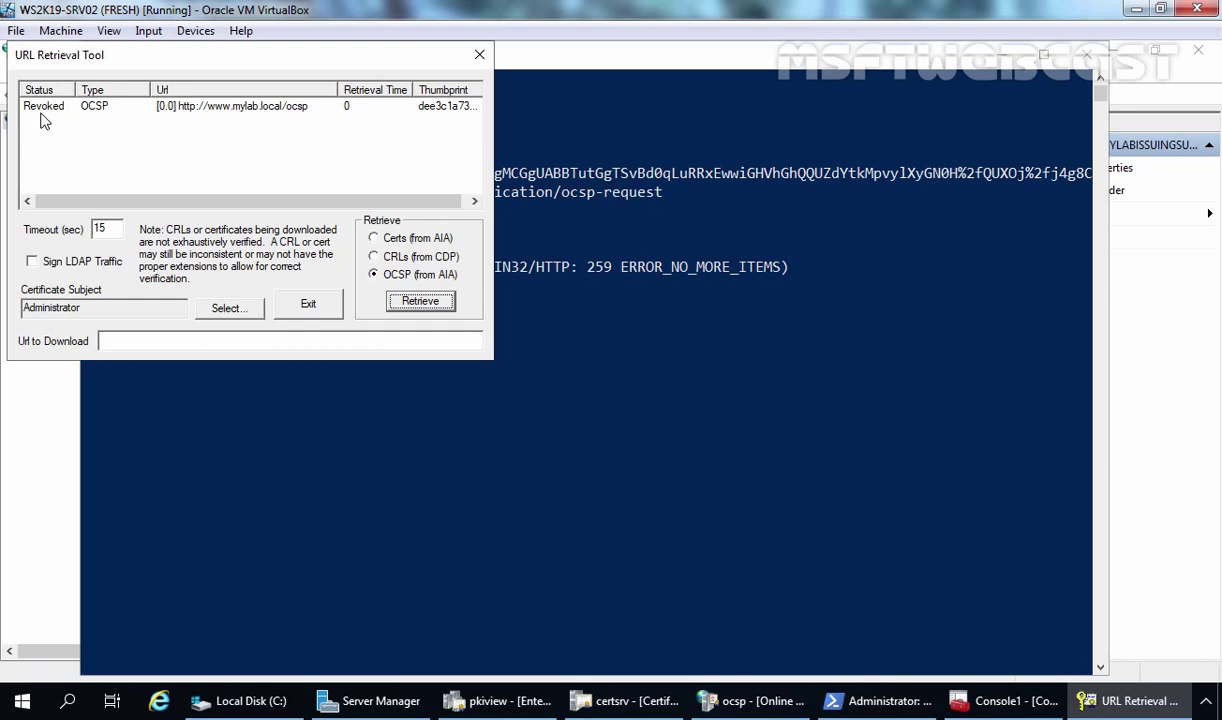
Compare CRL retrieval from CDP with OCSP retrieval from AIA for the Administrator certificate, ending on the CRLs
click(387, 260)
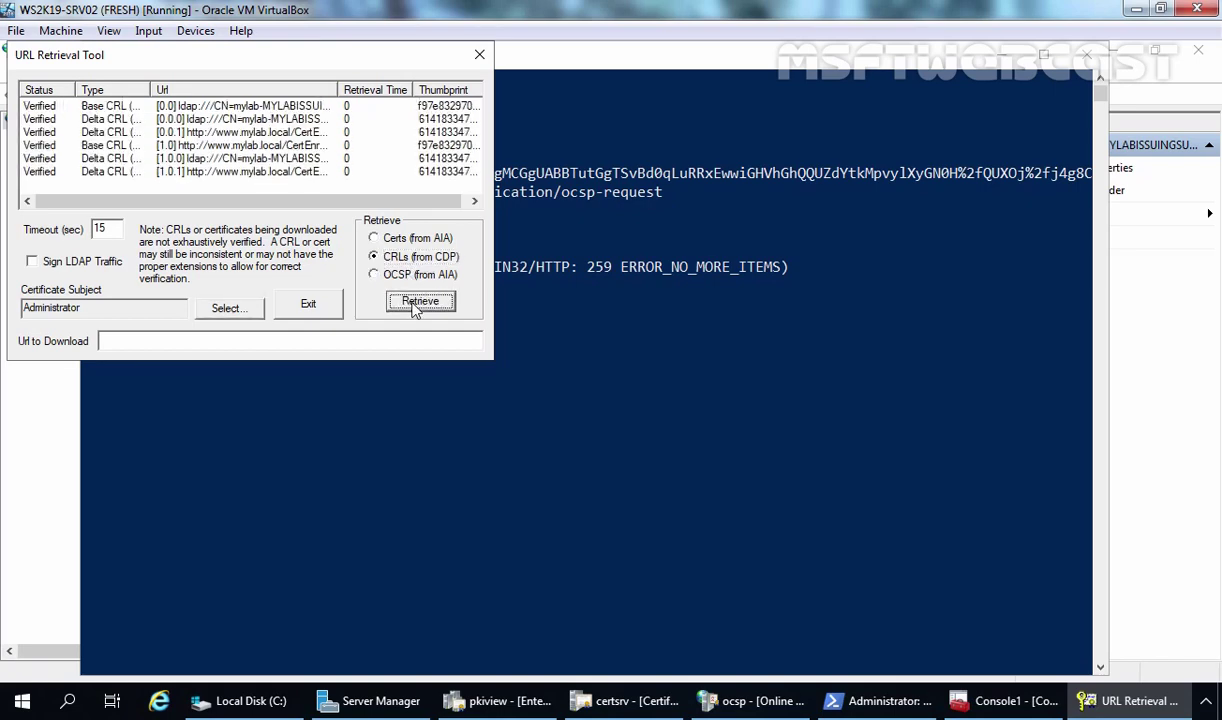
click(398, 278)
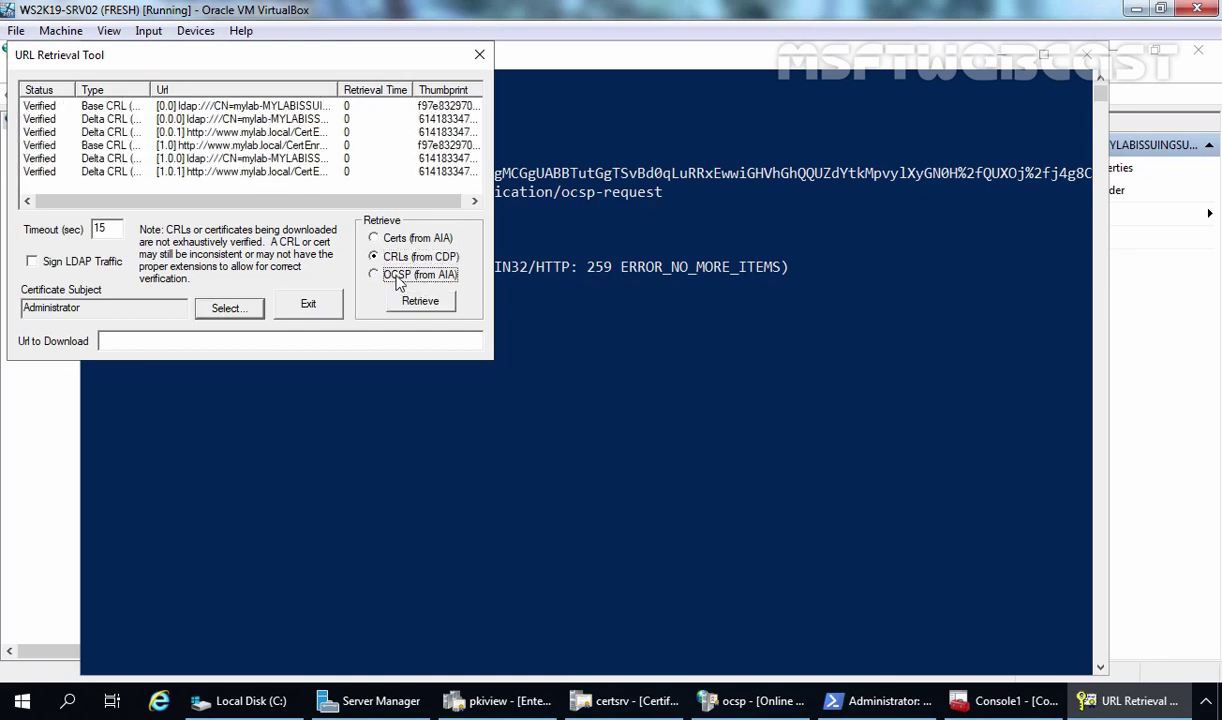
click(419, 301)
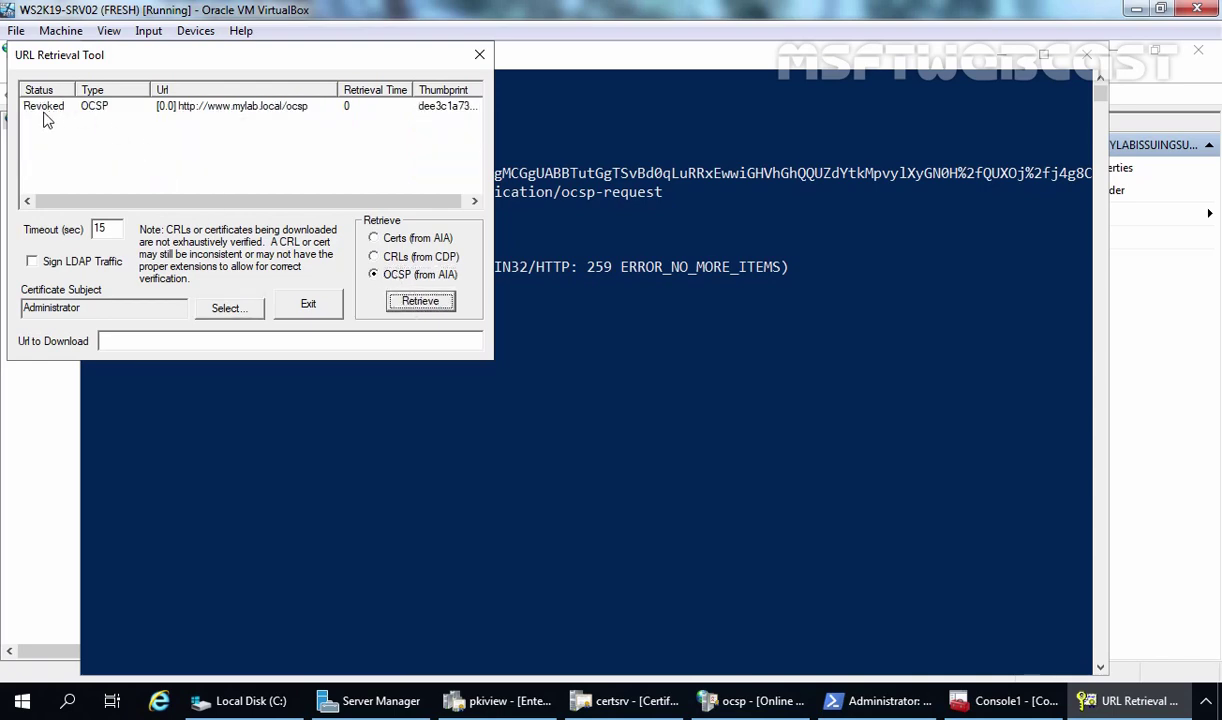
click(390, 256)
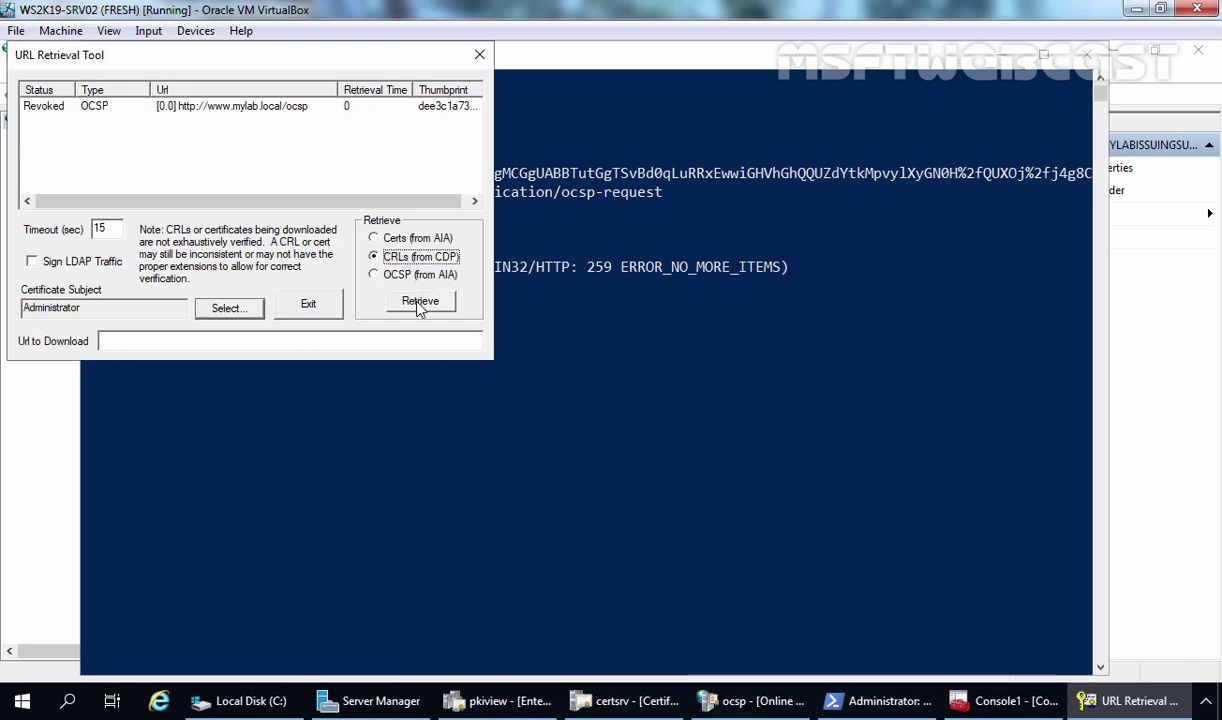
click(420, 305)
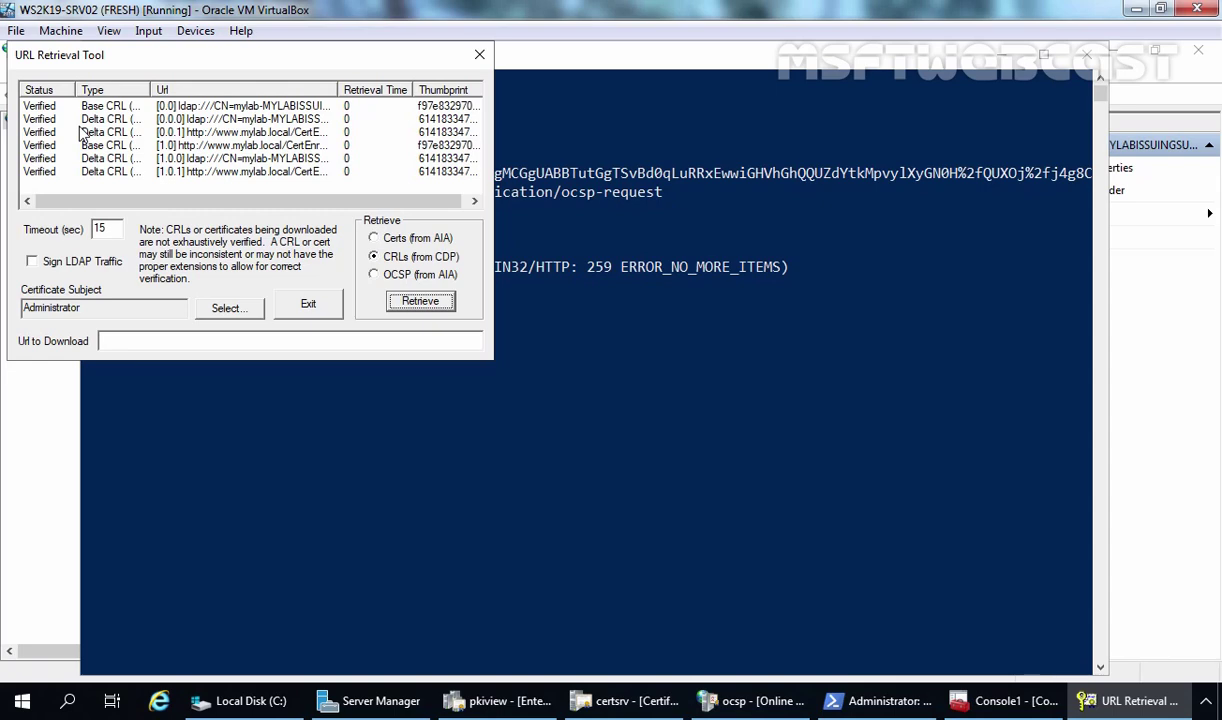
Recheck all three retrieval types for the Administrator certificate in order: Certs from AIA, CRLs from CDP, and OCSP from AIA
click(376, 238)
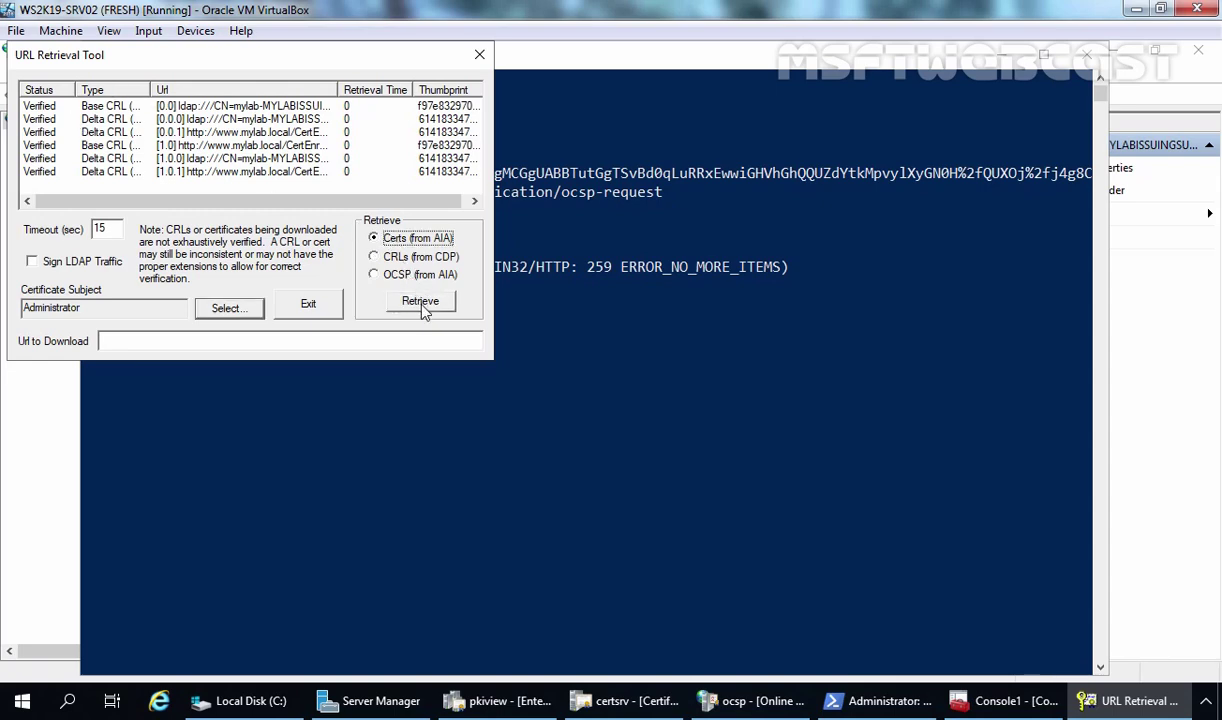
click(422, 303)
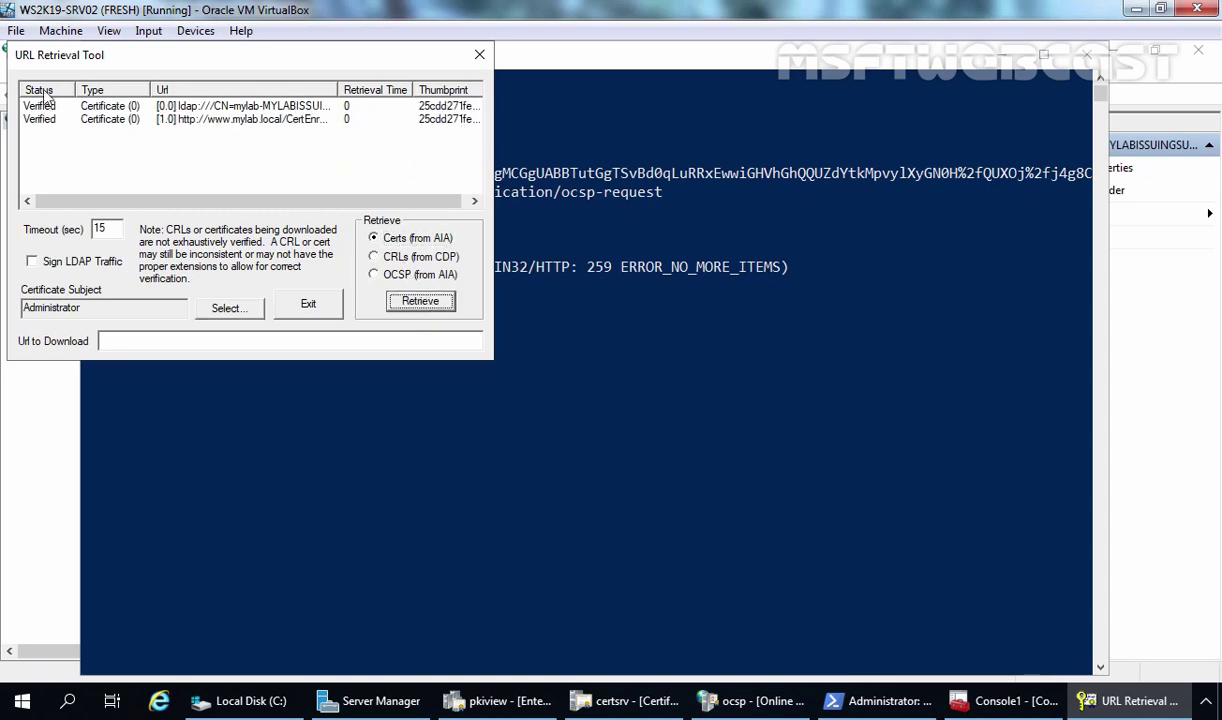
click(376, 256)
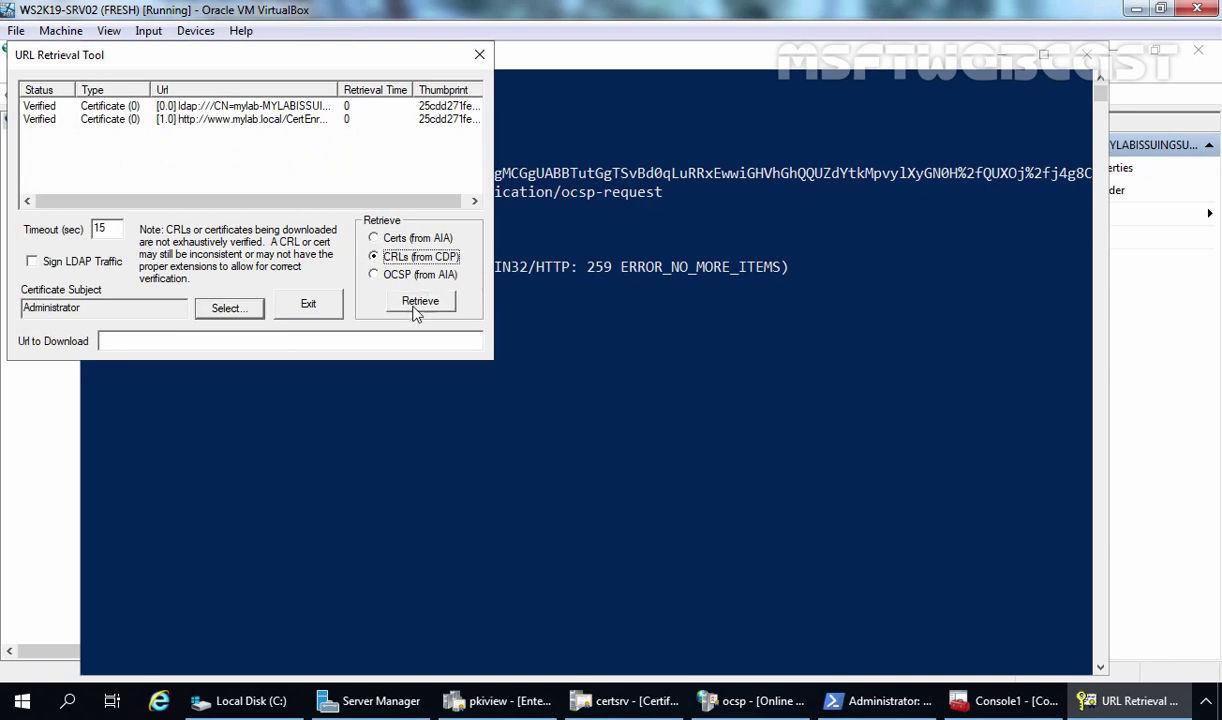
click(417, 308)
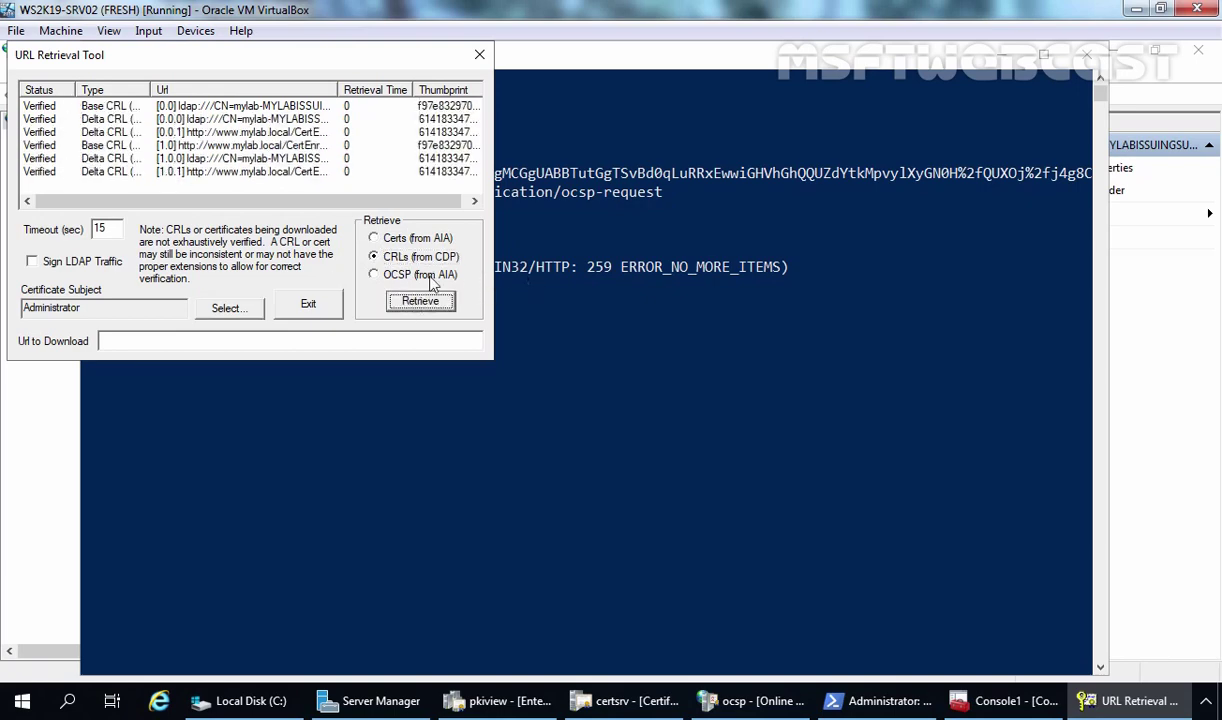
click(428, 276)
click(425, 304)
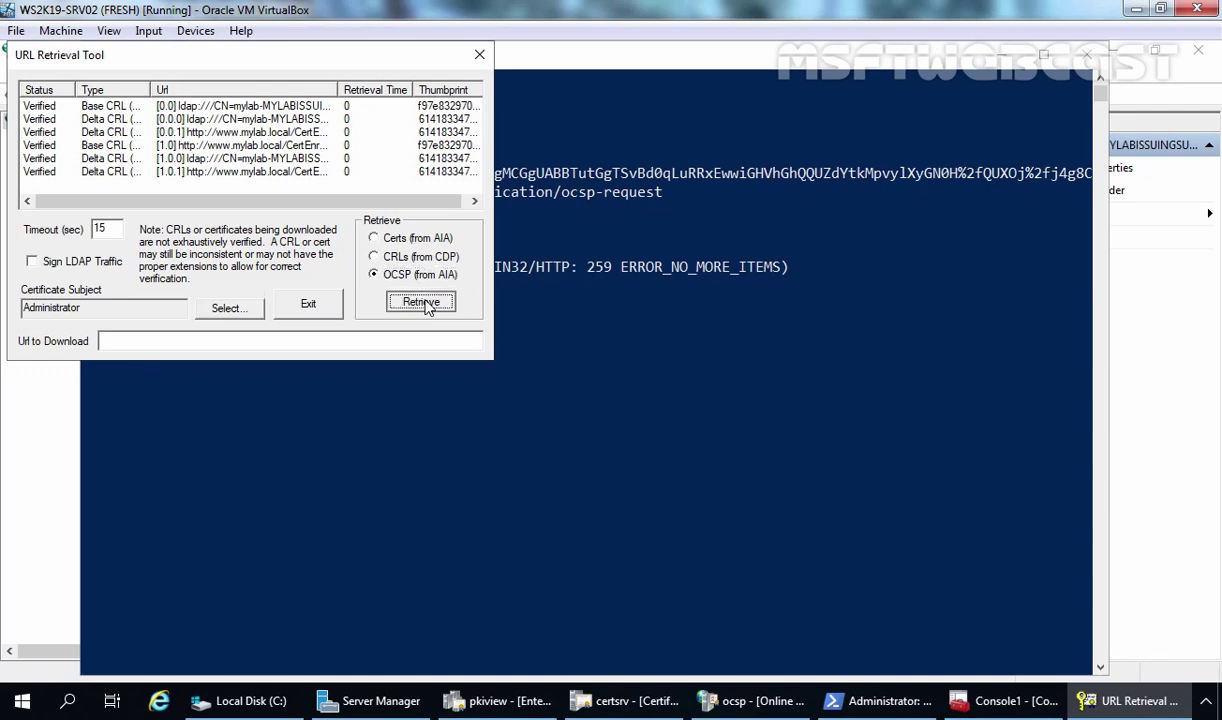